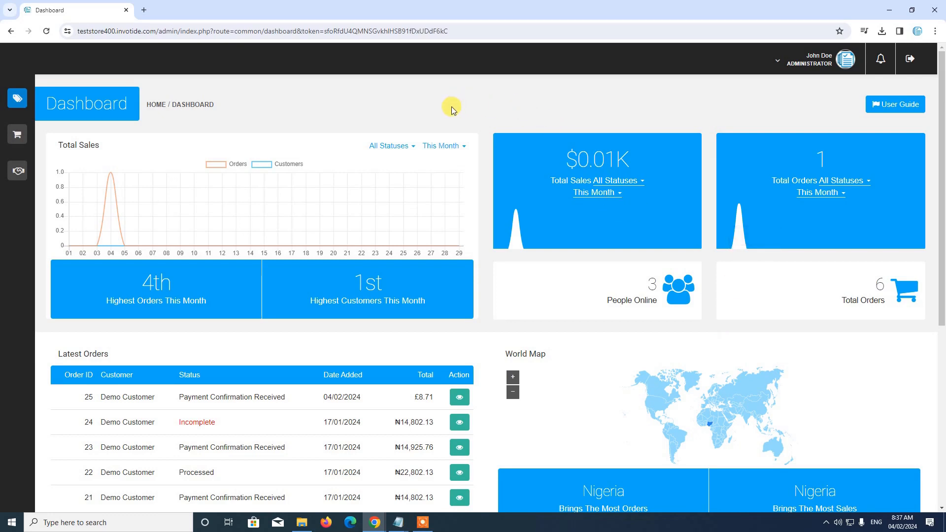
# Navigate through Store Management > Settings to the Stores list showing Your Store (Default)
pyautogui.moveTo(43, 103)
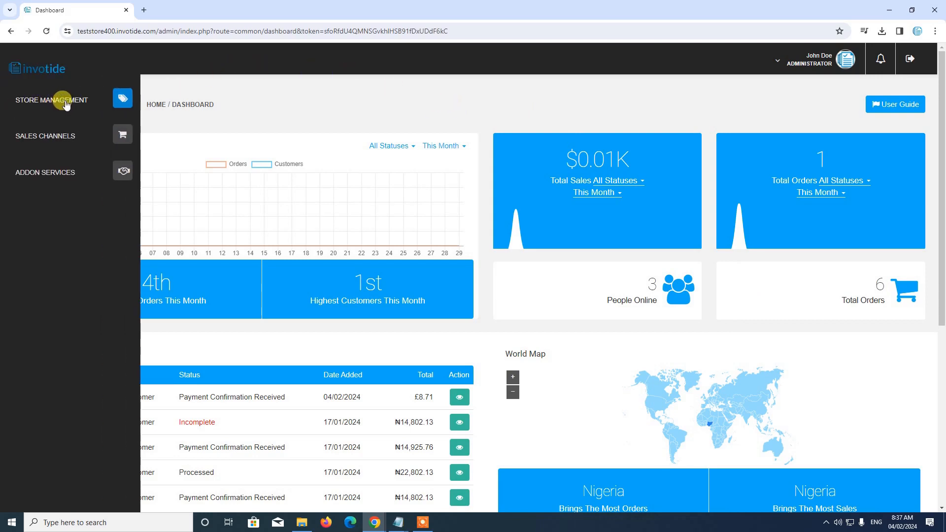
pyautogui.click(65, 104)
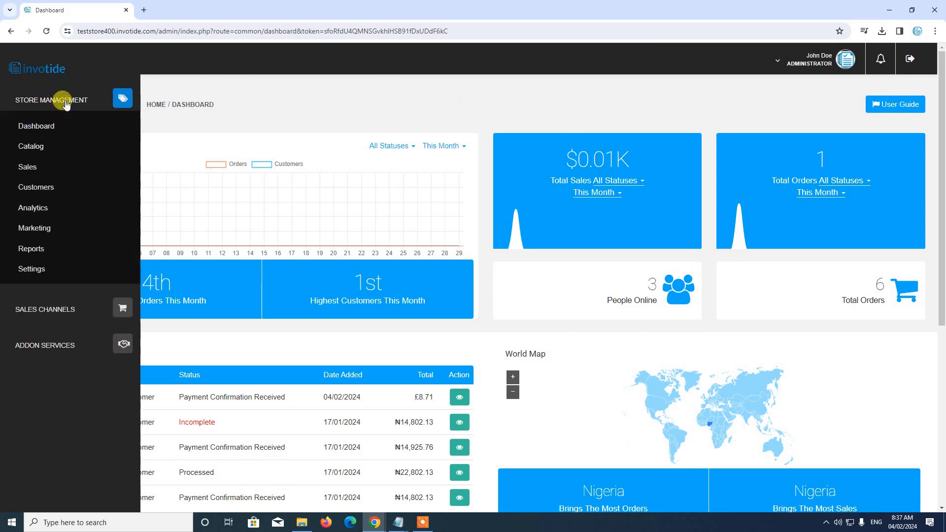
pyautogui.click(31, 269)
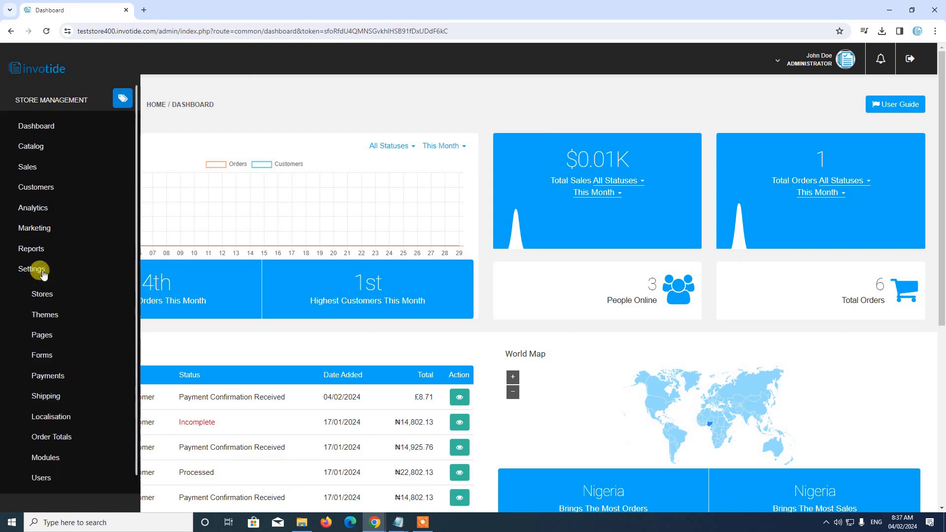
pyautogui.click(47, 296)
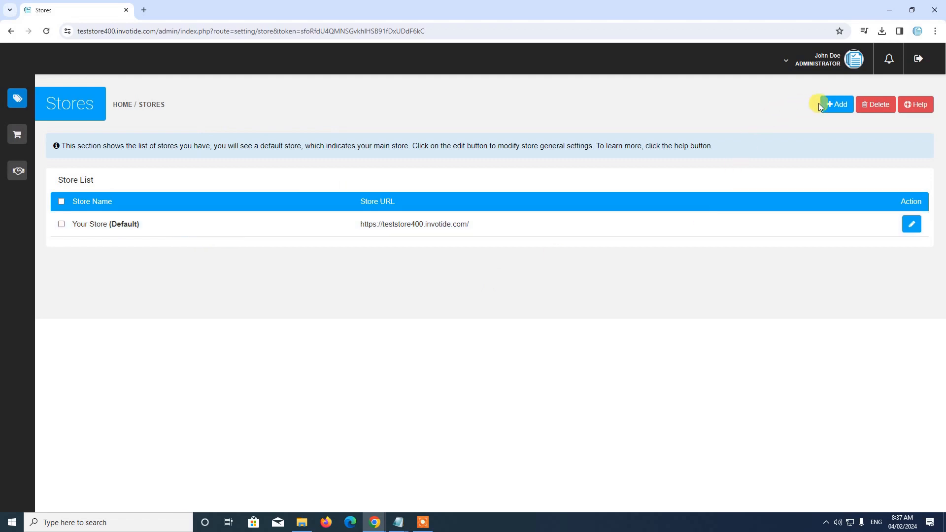
# Start a new store and look over the empty Add Store General form
pyautogui.click(843, 109)
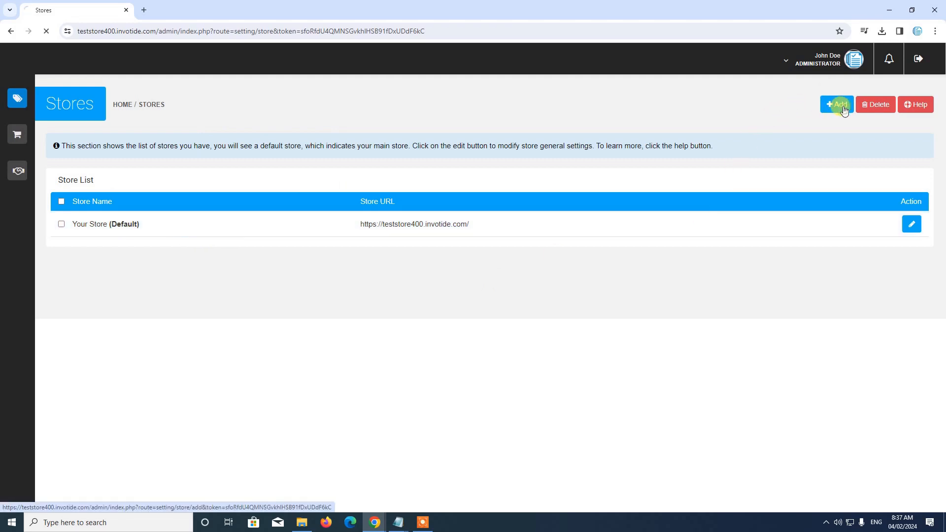
pyautogui.scroll(-2, 618, 156)
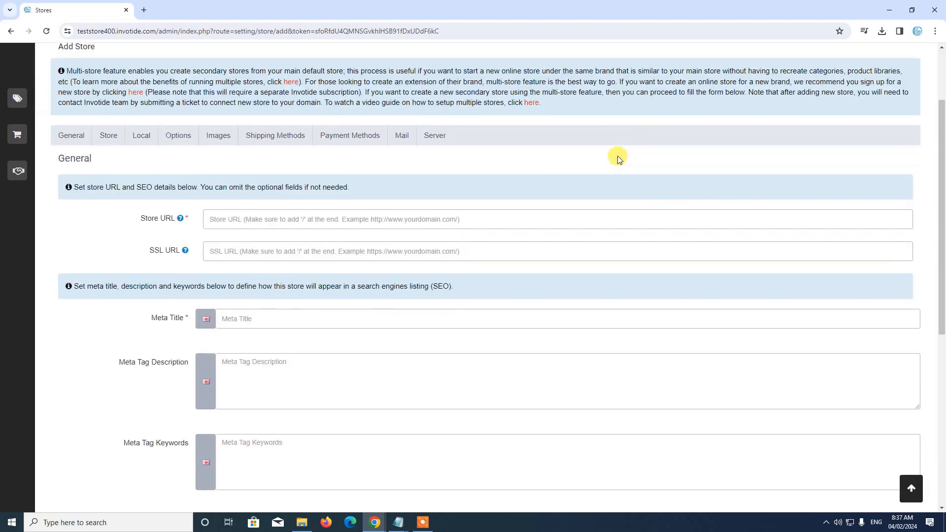
pyautogui.scroll(2, 618, 156)
pyautogui.scroll(-1, 445, 120)
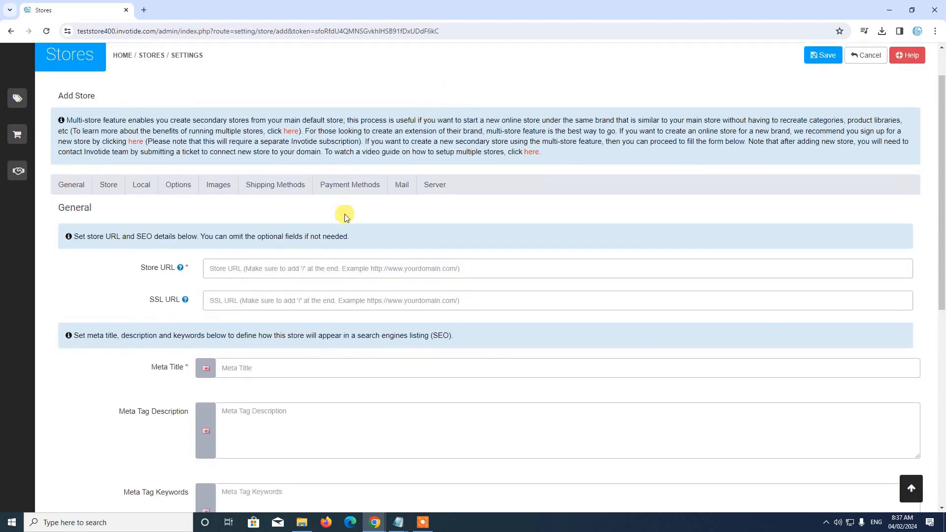
pyautogui.scroll(-2, 333, 281)
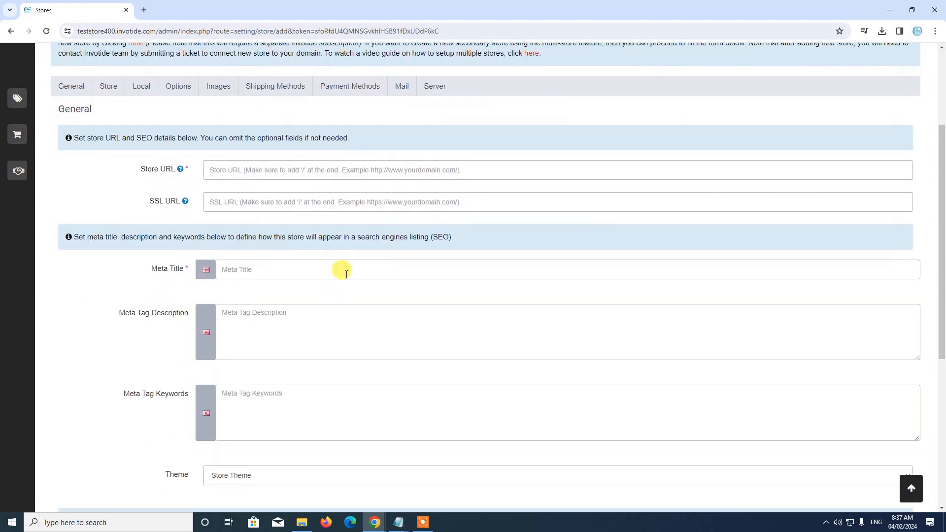
pyautogui.scroll(2, 346, 274)
pyautogui.scroll(-1, 295, 288)
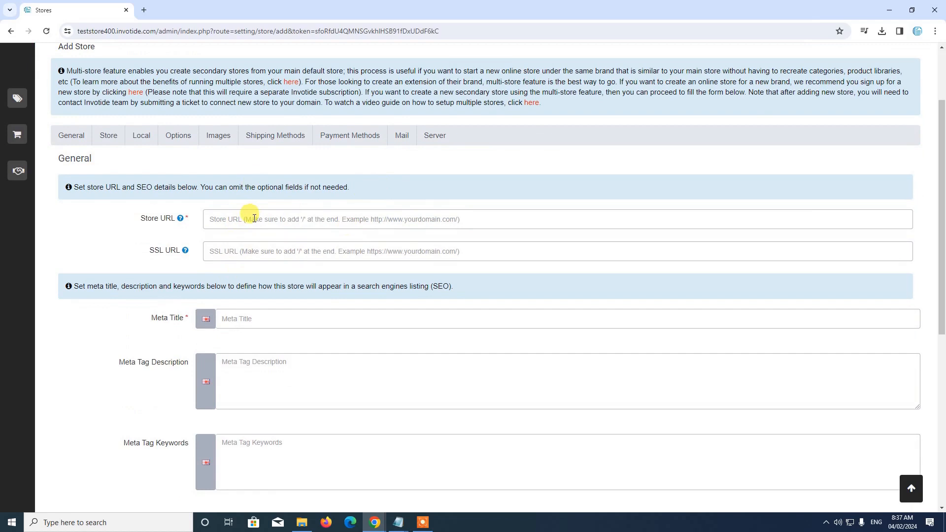
pyautogui.click(225, 218)
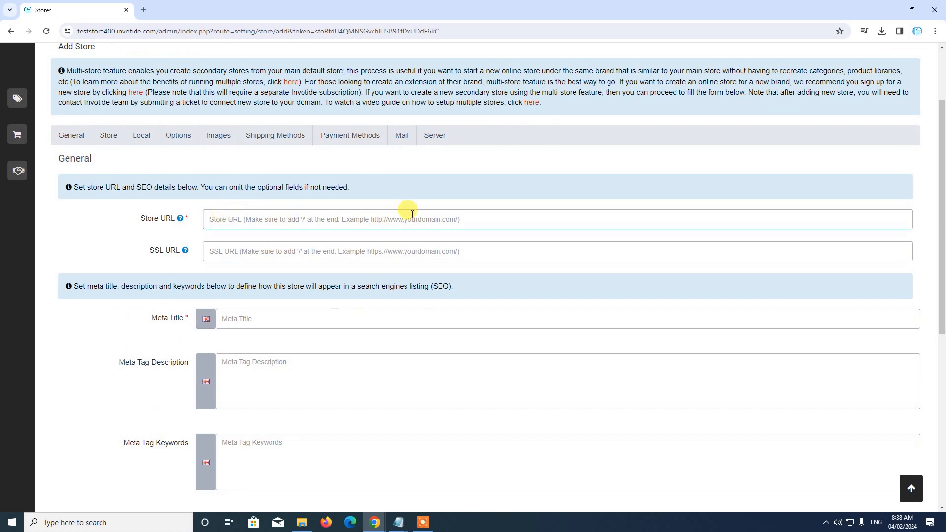
pyautogui.write('h')
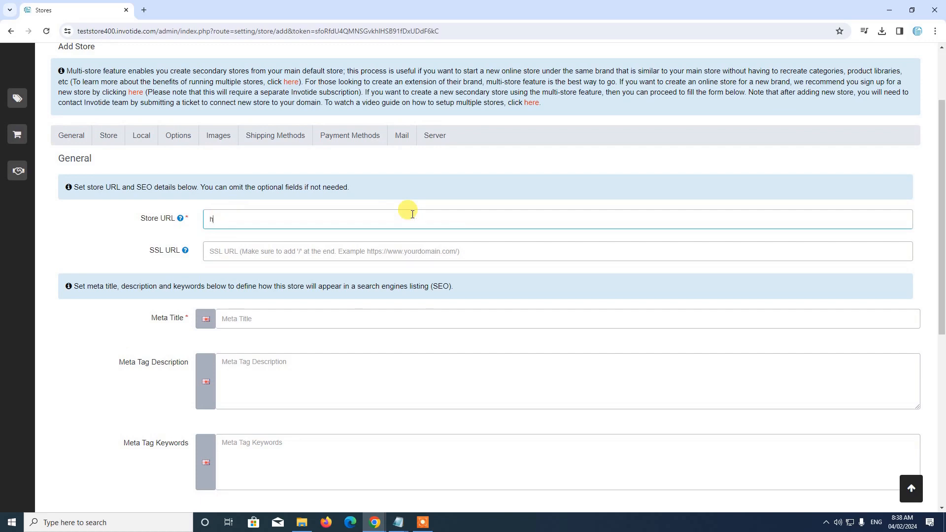
pyautogui.write('ttps')
pyautogui.write('://abcstore ')
pyautogui.write('com/')
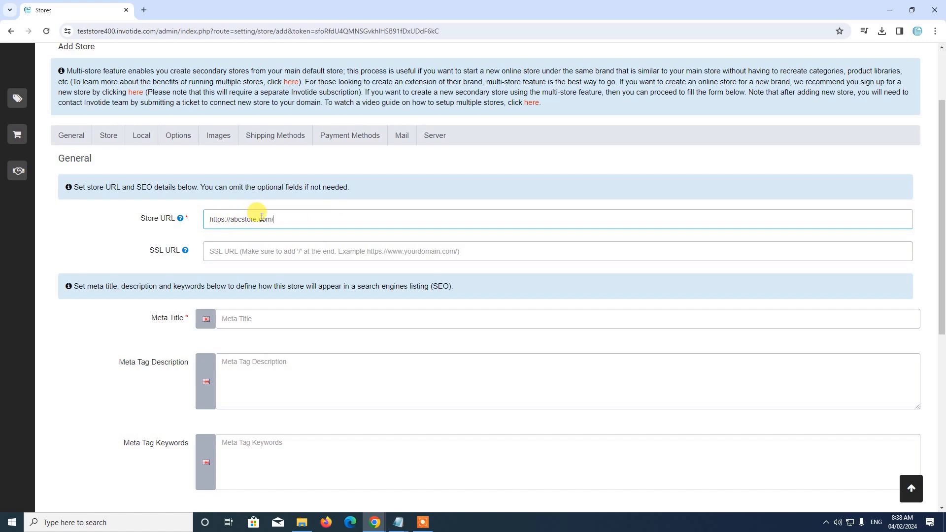
pyautogui.click(261, 251)
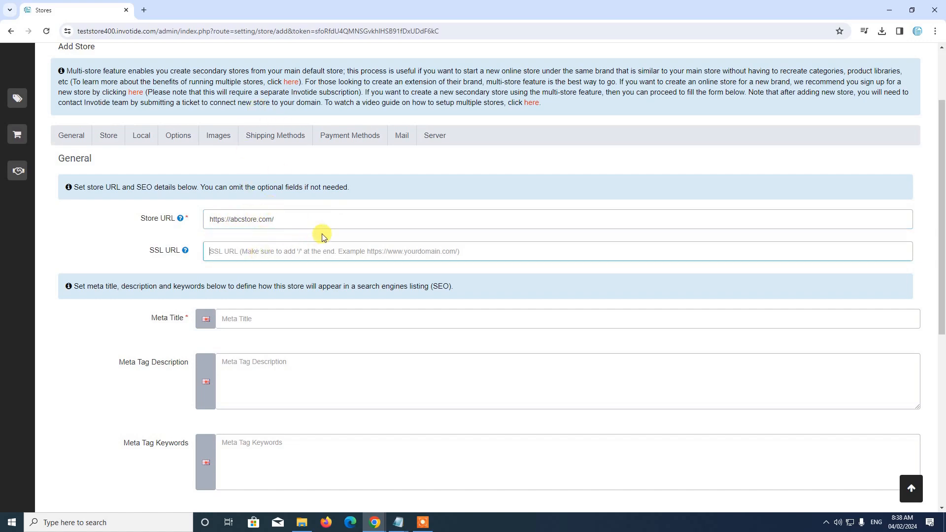
pyautogui.write('https:/')
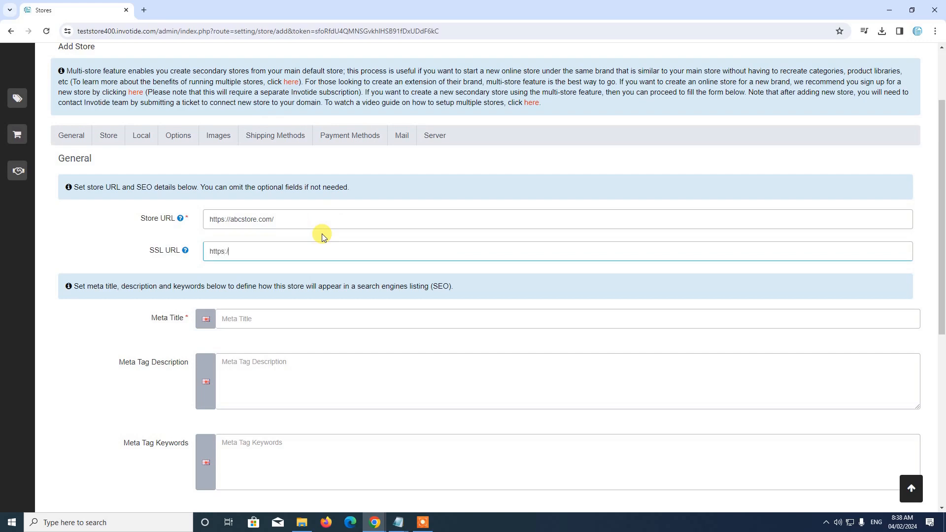
pyautogui.write('/abcstore.com/')
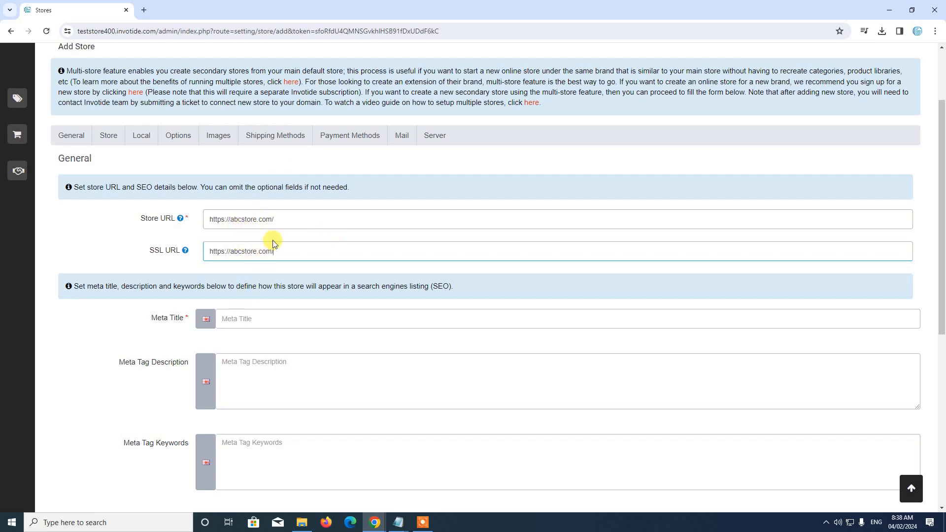
pyautogui.scroll(-2, 266, 237)
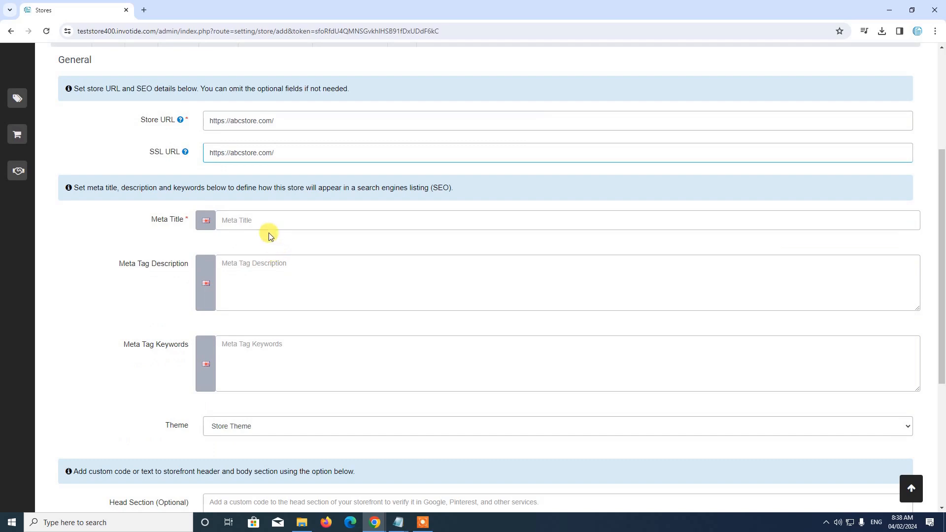
# Enter meta title 'ABC Store' and description 'This is a demo secondary store'
pyautogui.click(237, 219)
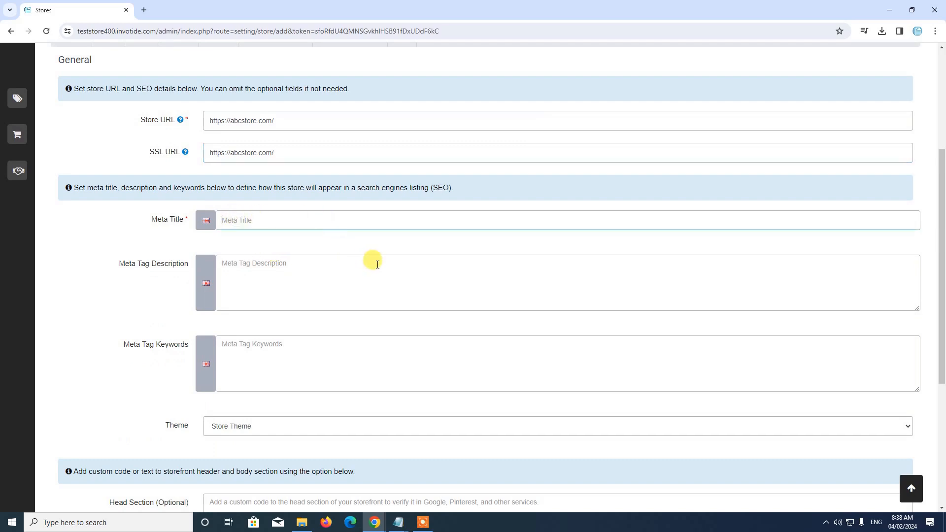
pyautogui.write('ABC Store')
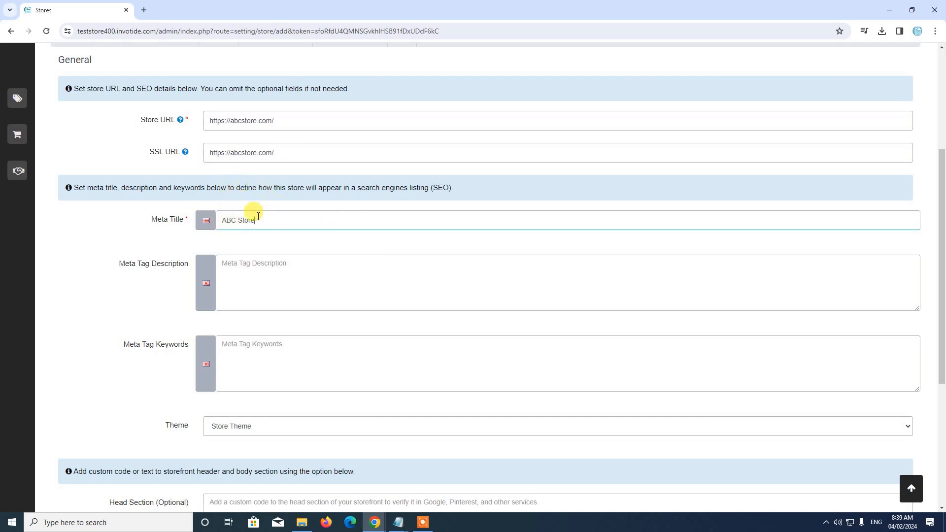
pyautogui.click(270, 268)
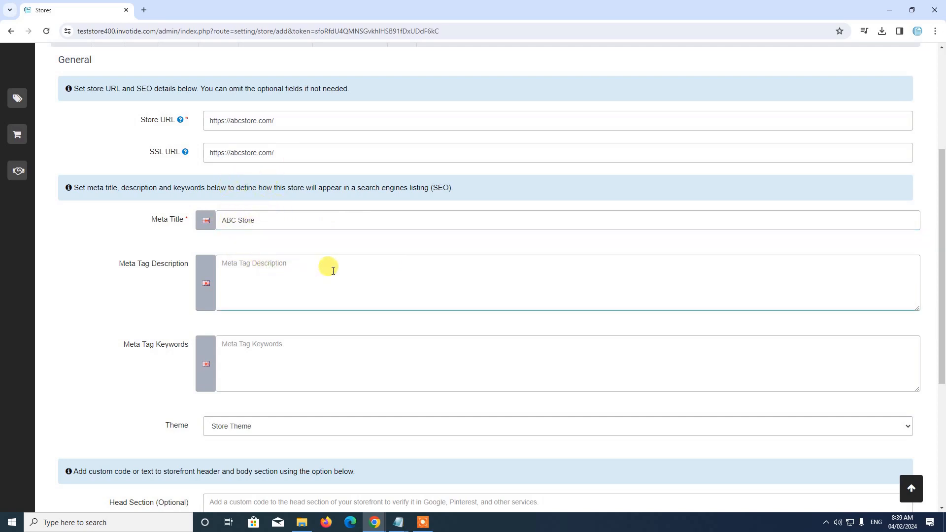
pyautogui.write('This is')
pyautogui.write(' a')
pyautogui.write(' test')
pyautogui.press('BackSpace')
pyautogui.press('BackSpace')
pyautogui.press('BackSpace')
pyautogui.write('demo secondary store')
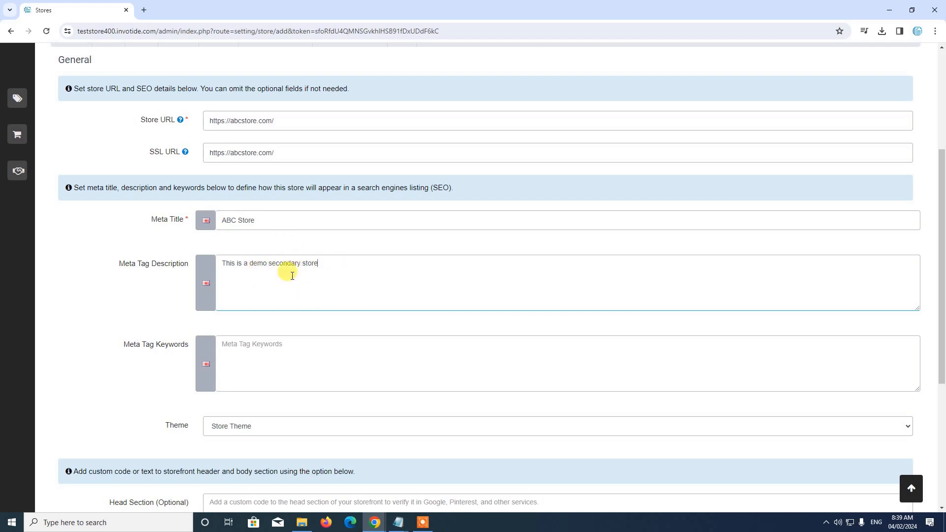
# Keep Store Theme as the theme and continue to the Store section
pyautogui.scroll(-2, 293, 276)
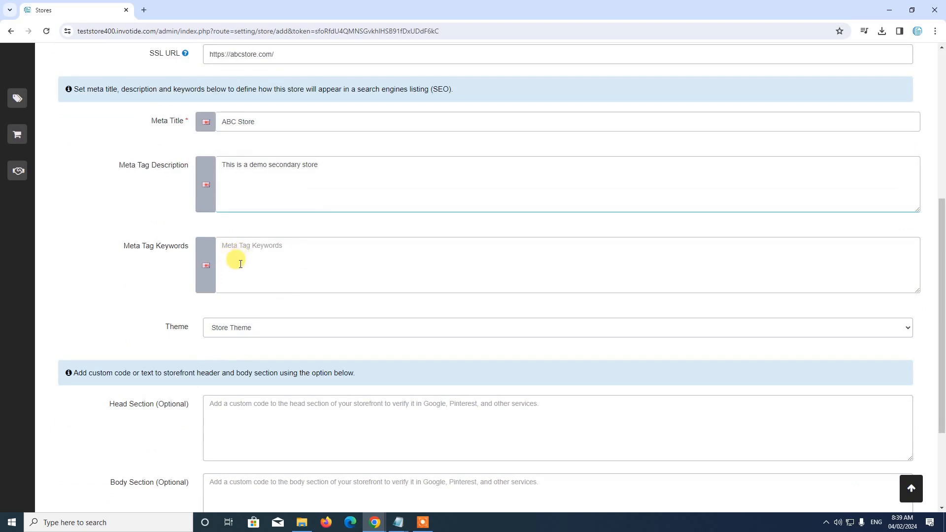
pyautogui.scroll(-1, 246, 295)
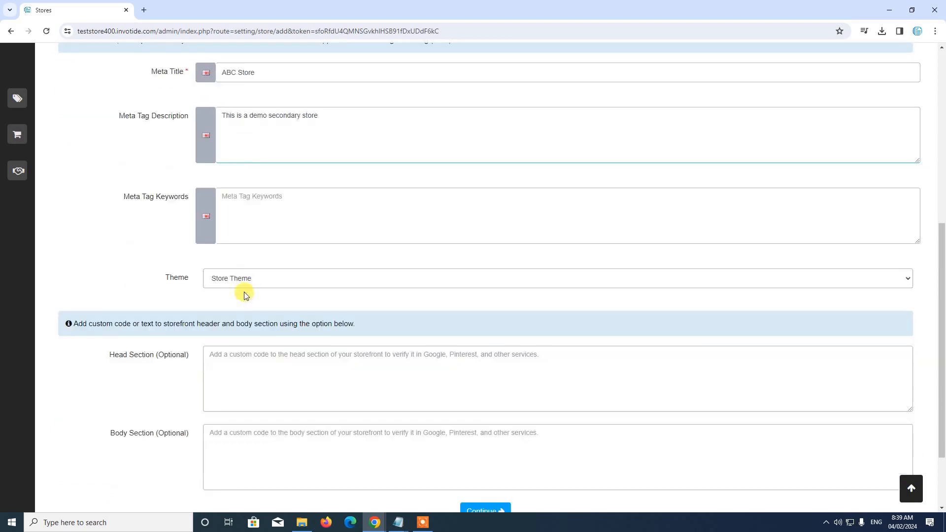
pyautogui.click(243, 278)
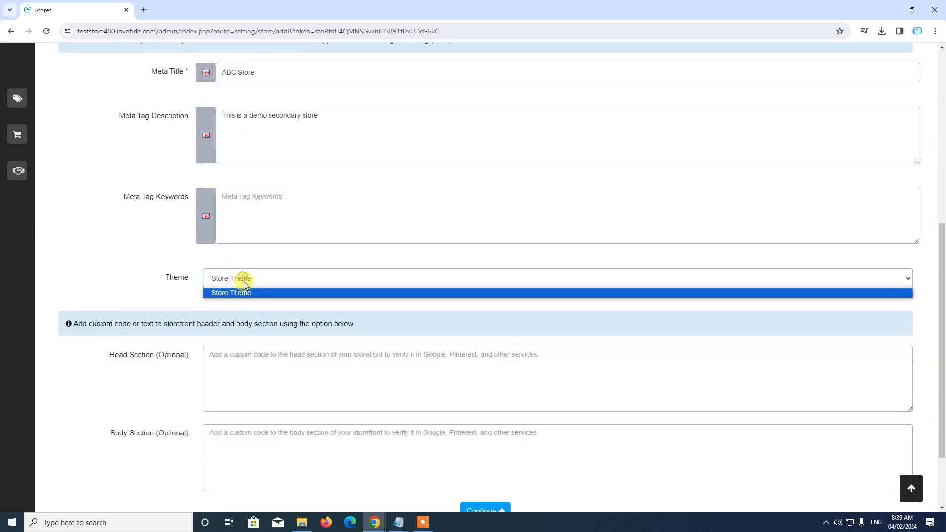
pyautogui.click(178, 306)
pyautogui.scroll(-2, 270, 334)
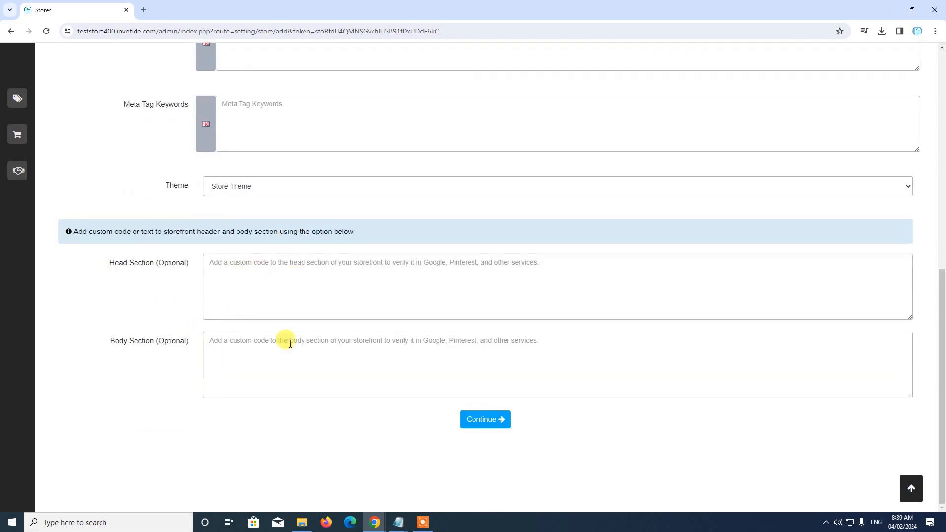
pyautogui.click(502, 423)
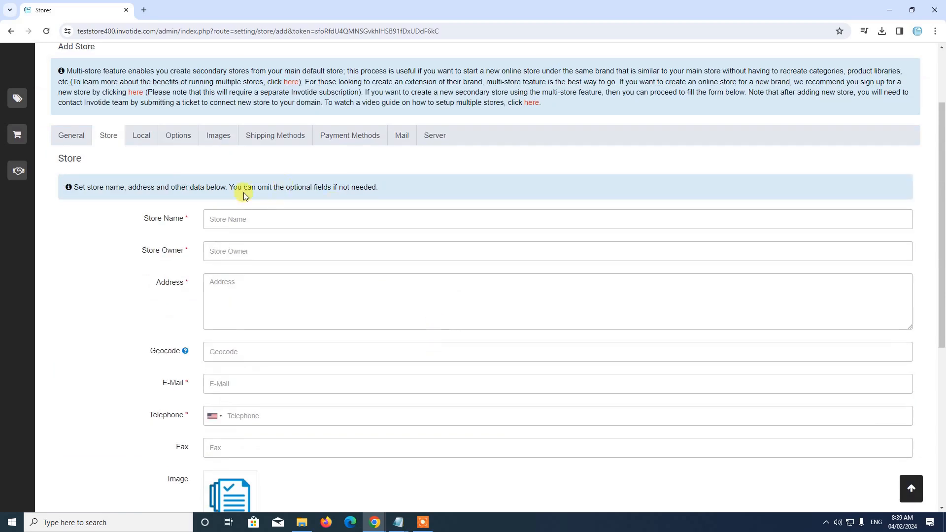
# Enter store name 'ABC Store', owner 'Test Owner' and address 'Test Address'
pyautogui.click(260, 218)
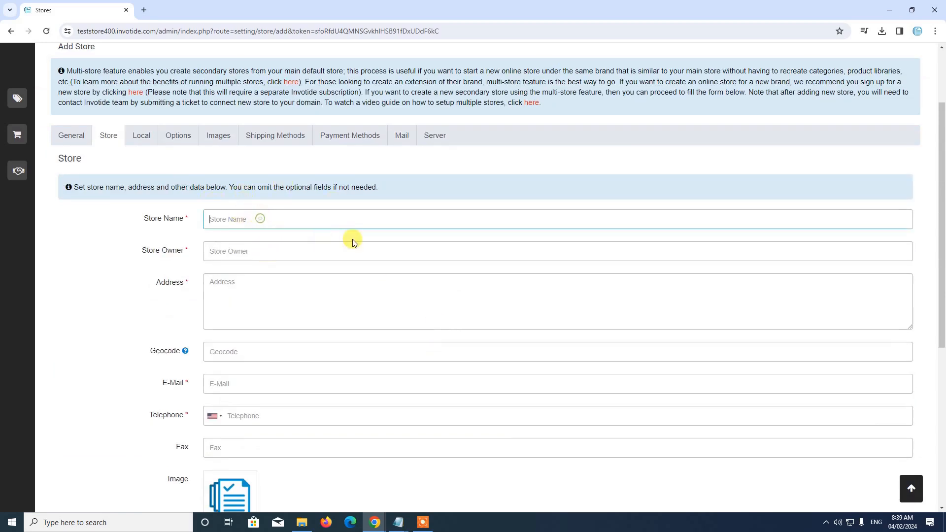
pyautogui.write('ABC Store')
pyautogui.click(288, 250)
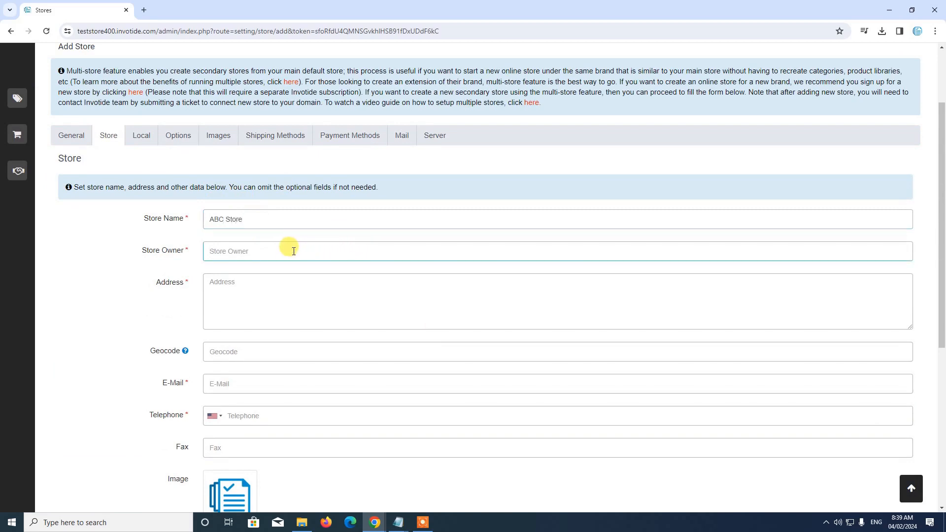
pyautogui.write('Test Owner')
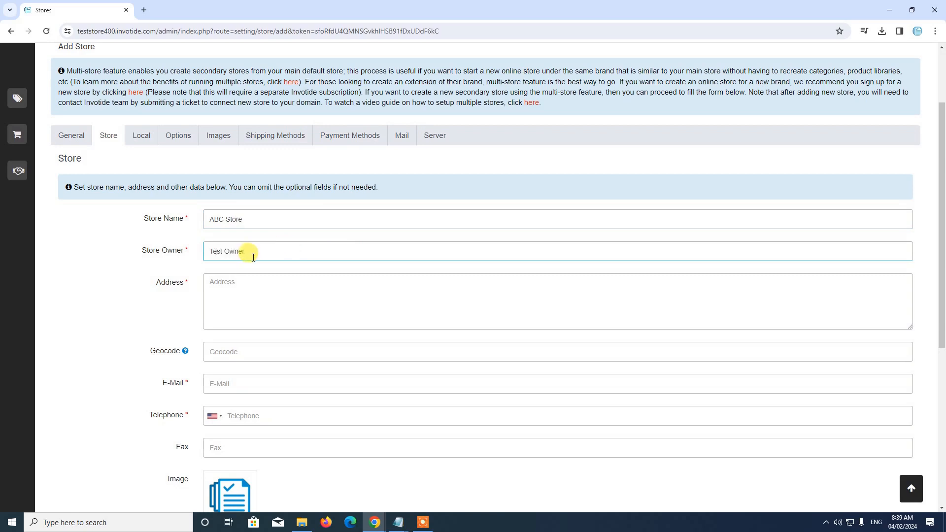
pyautogui.click(234, 297)
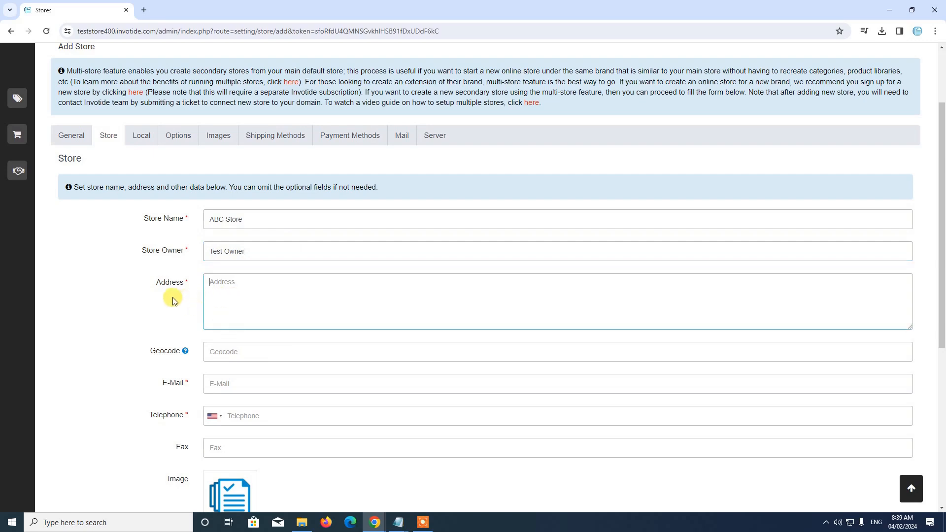
pyautogui.write('Test Address')
pyautogui.scroll(-2, 340, 288)
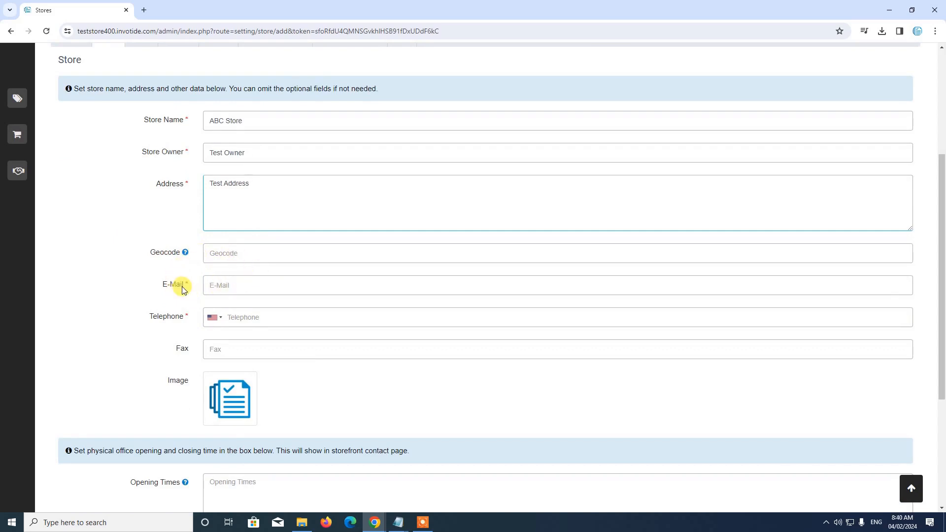
# Fill in the store's e-mail address and a United Kingdom telephone number
pyautogui.click(232, 286)
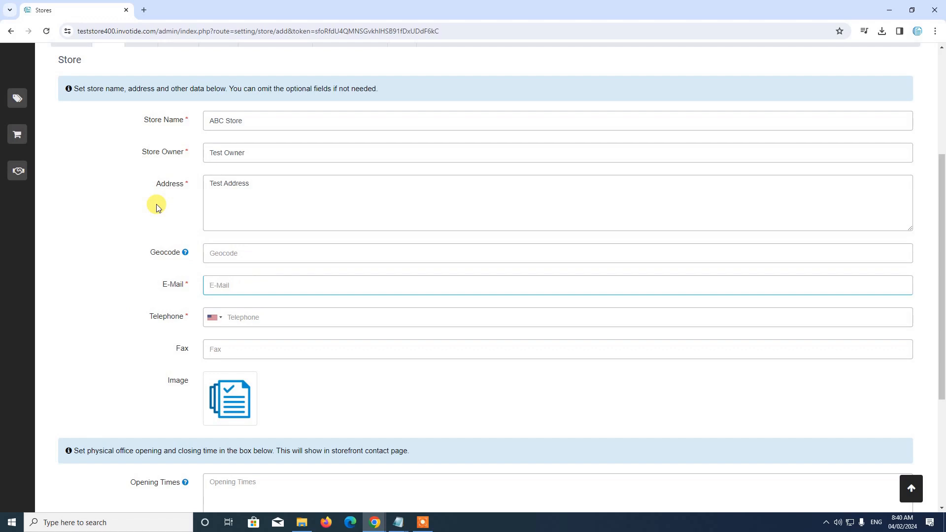
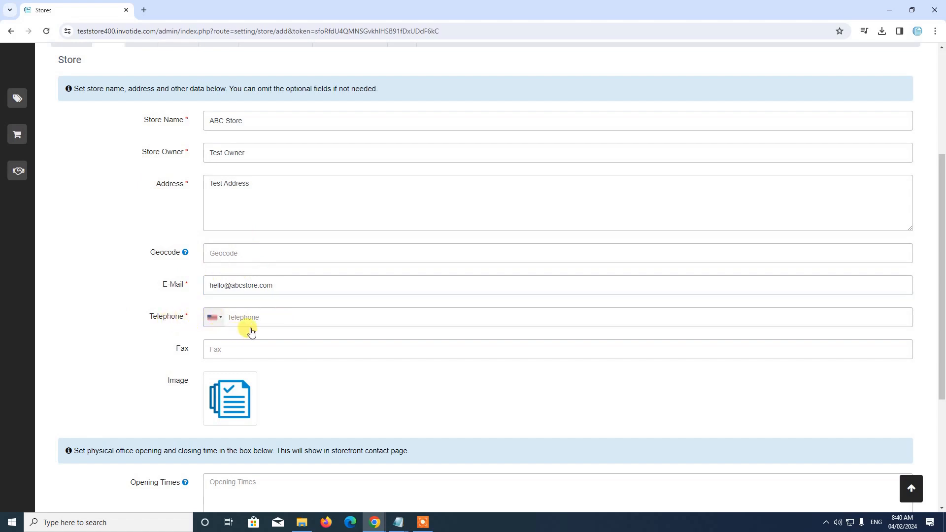
pyautogui.click(216, 322)
pyautogui.click(243, 354)
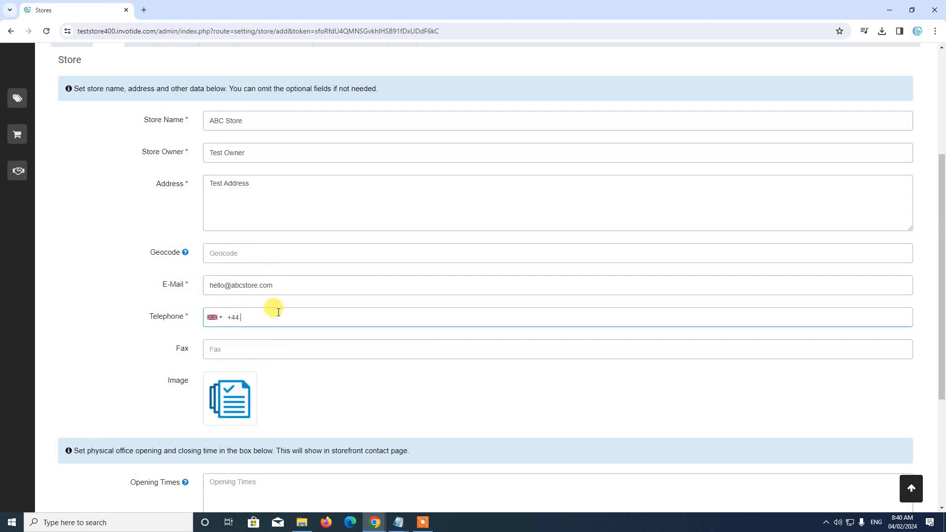
pyautogui.scroll(-2, 235, 309)
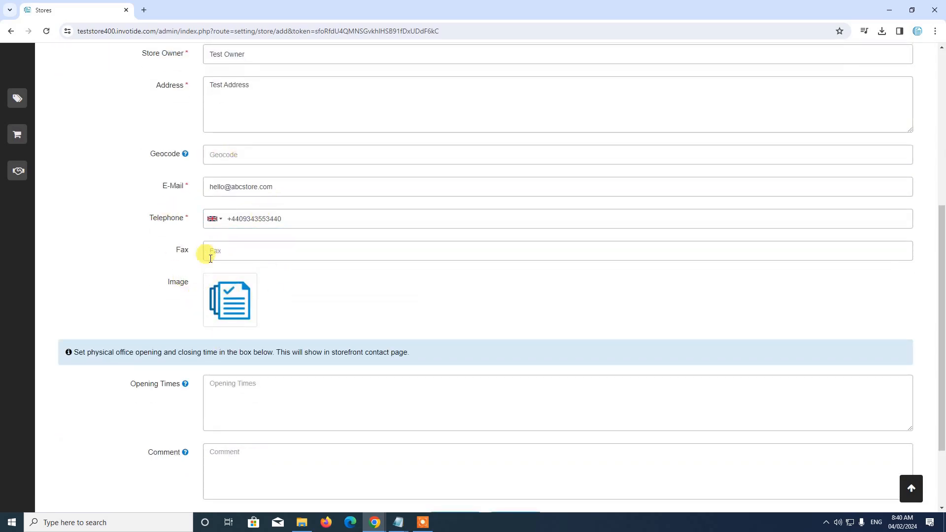
# Choose logo_forum.png from the last Image Manager page as the store image
pyautogui.click(248, 307)
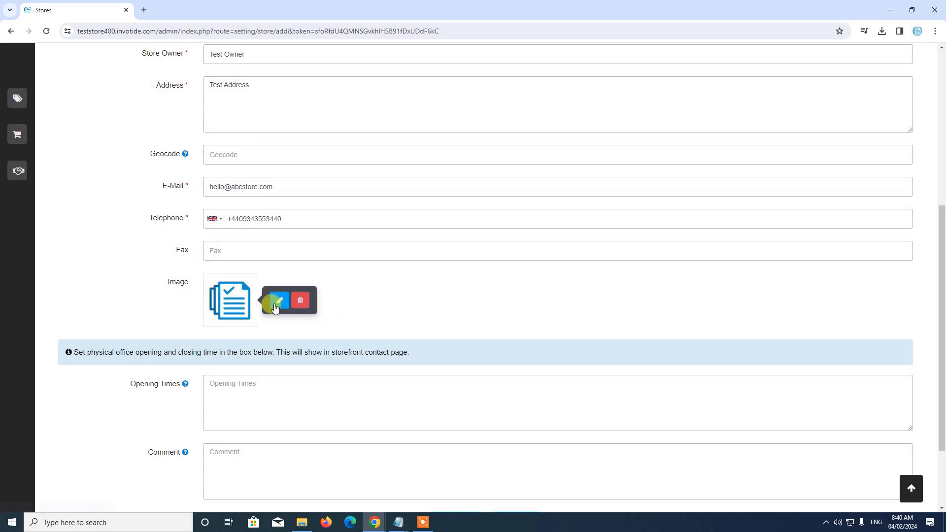
pyautogui.click(331, 311)
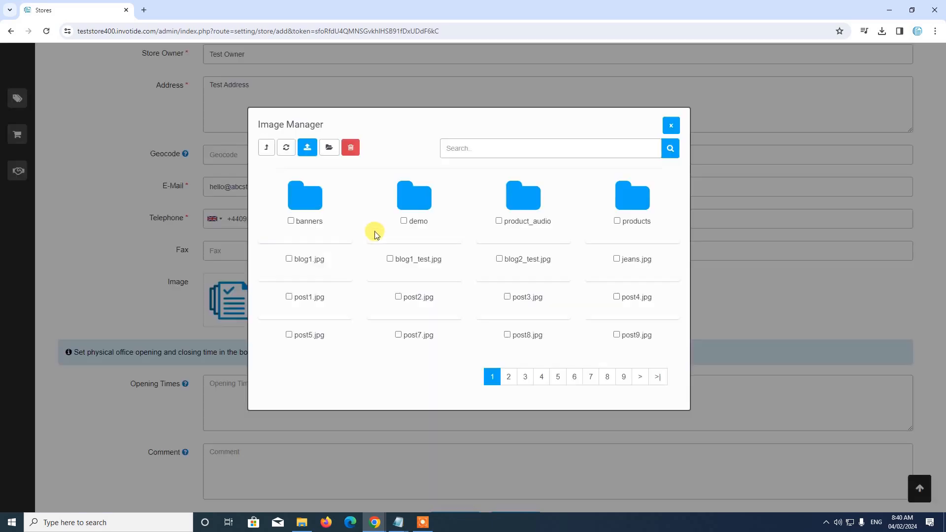
pyautogui.scroll(-4, 442, 302)
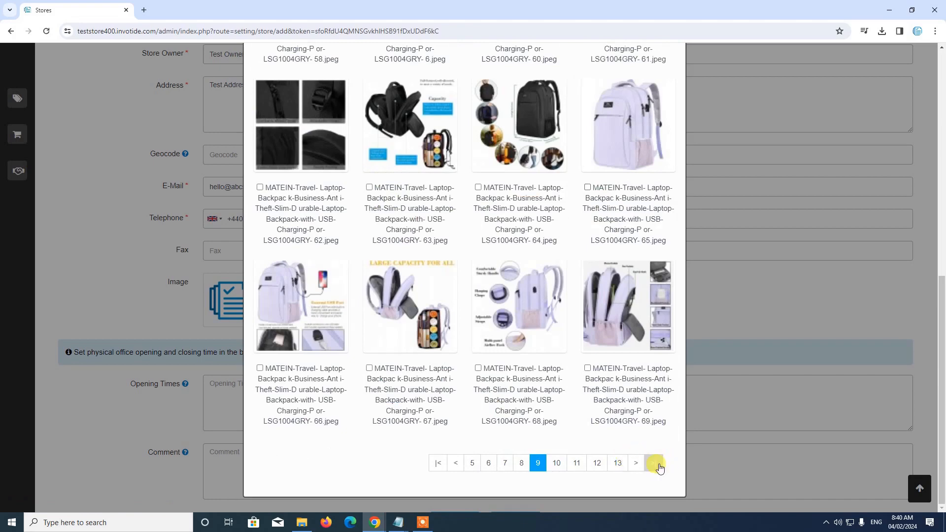
pyautogui.click(654, 463)
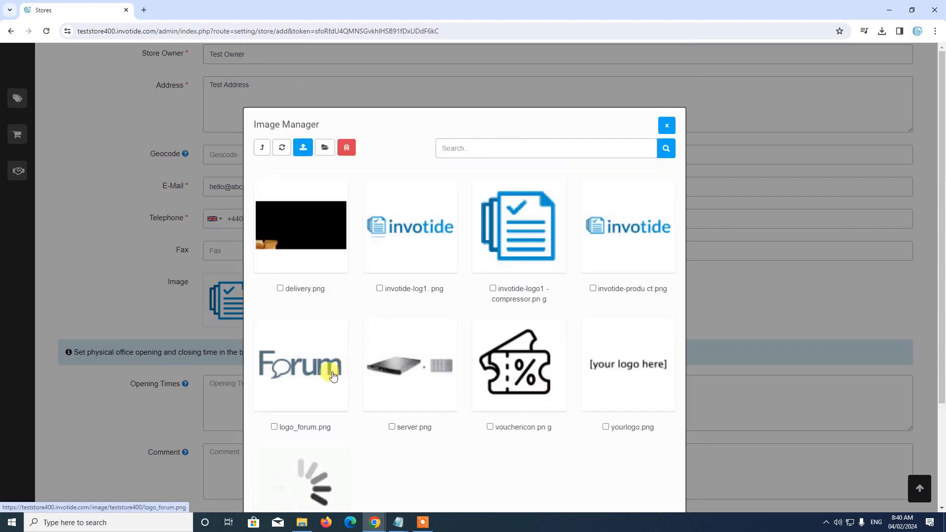
pyautogui.click(301, 369)
pyautogui.scroll(-2, 240, 279)
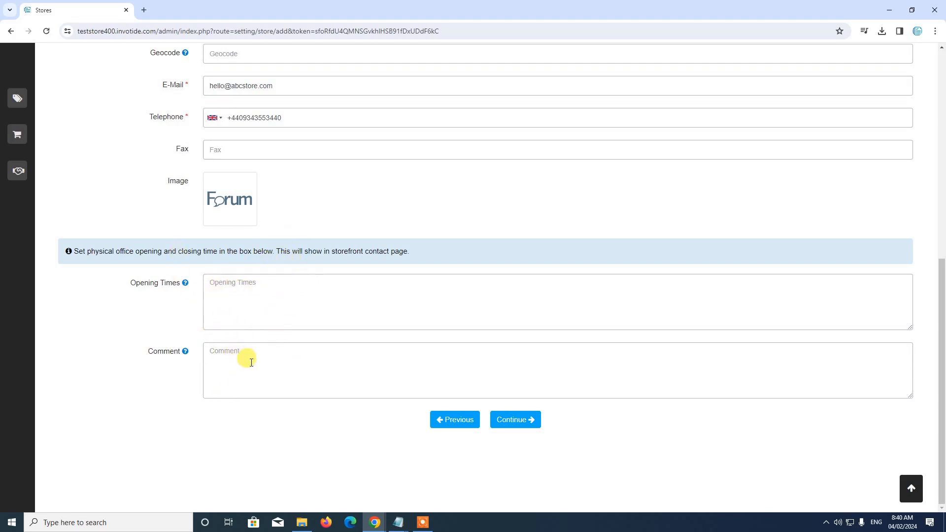
pyautogui.scroll(2, 252, 363)
pyautogui.scroll(-1, 249, 332)
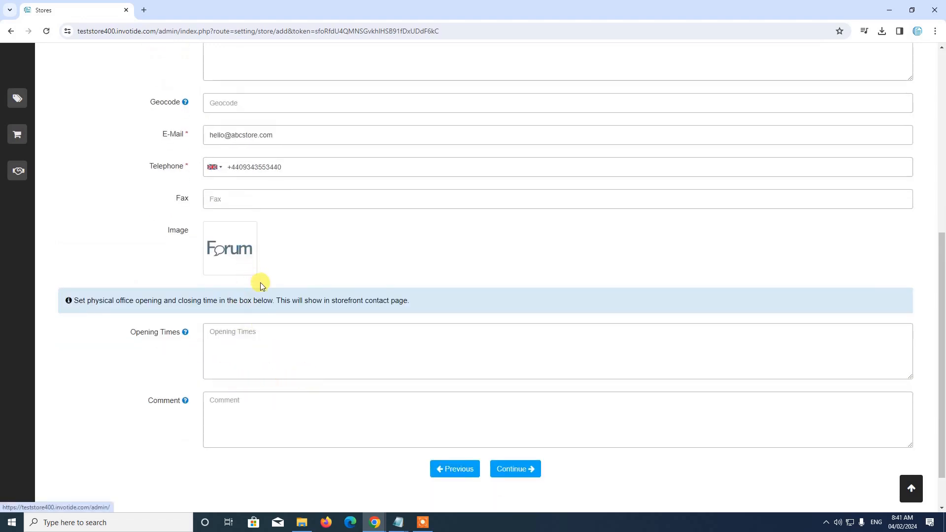
pyautogui.scroll(-1, 212, 353)
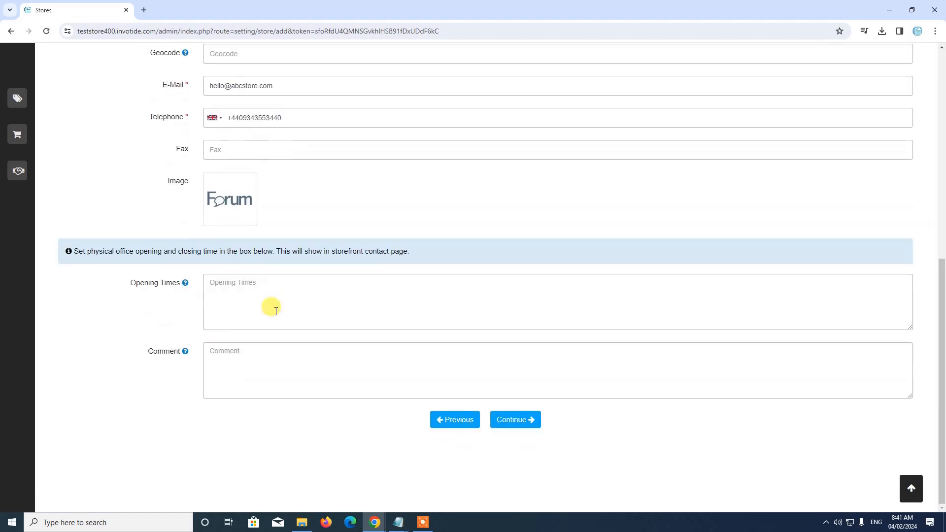
# On the Local section, set country to United Kingdom and region to Bristol
pyautogui.click(522, 420)
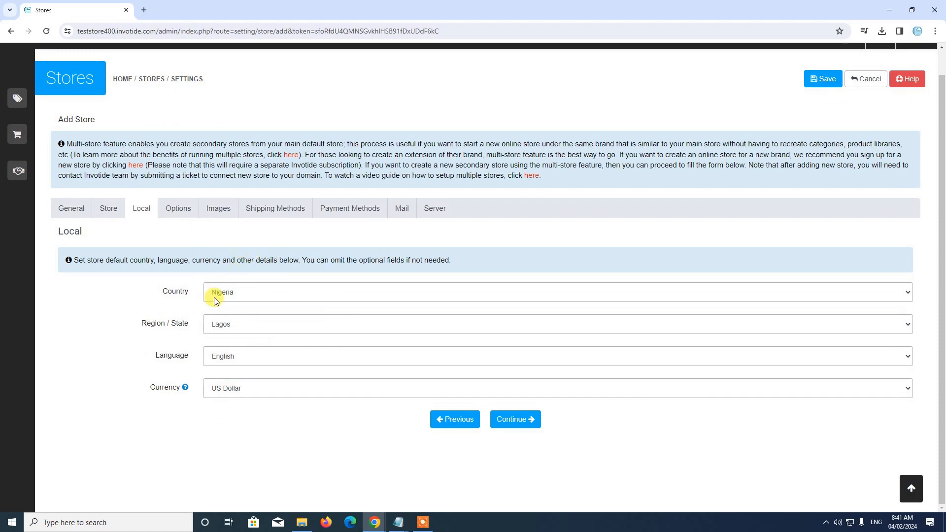
pyautogui.click(232, 296)
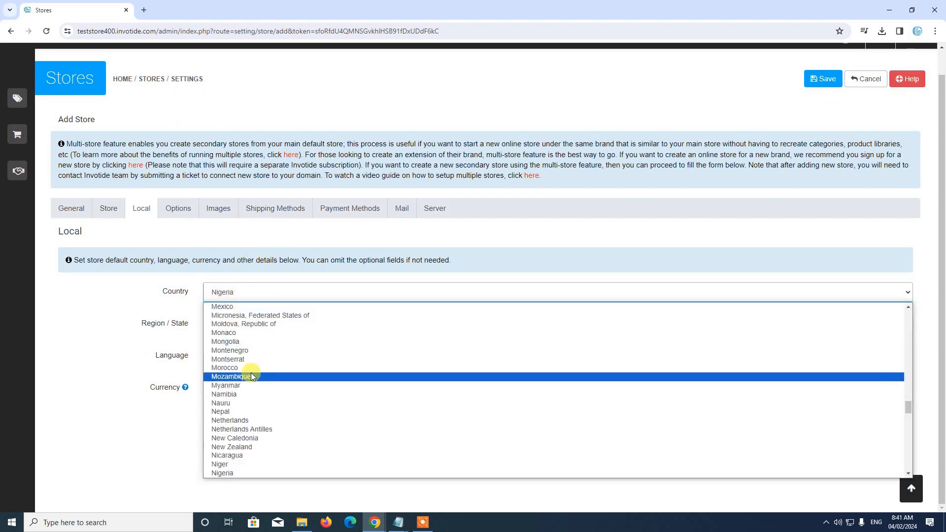
pyautogui.press('u')
pyautogui.scroll(-5, 251, 367)
pyautogui.scroll(4, 251, 363)
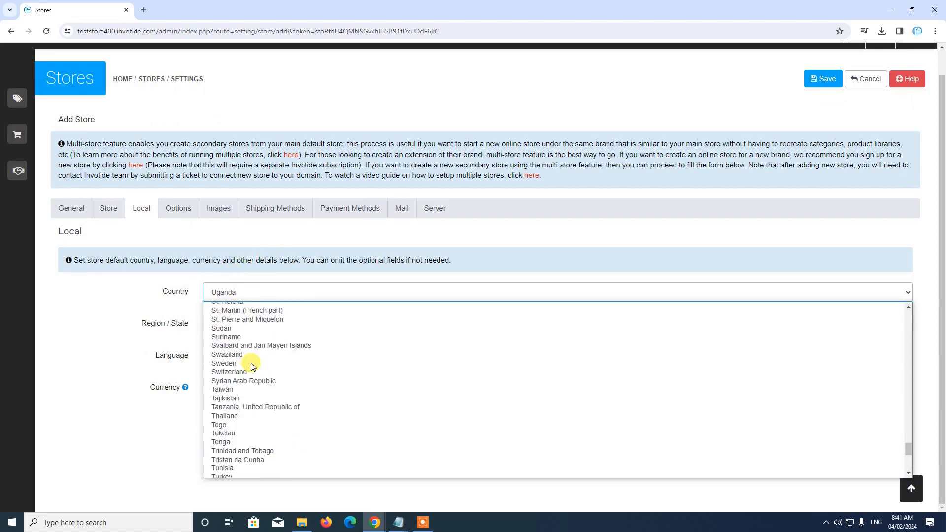
pyautogui.scroll(-4, 251, 375)
pyautogui.scroll(2, 251, 375)
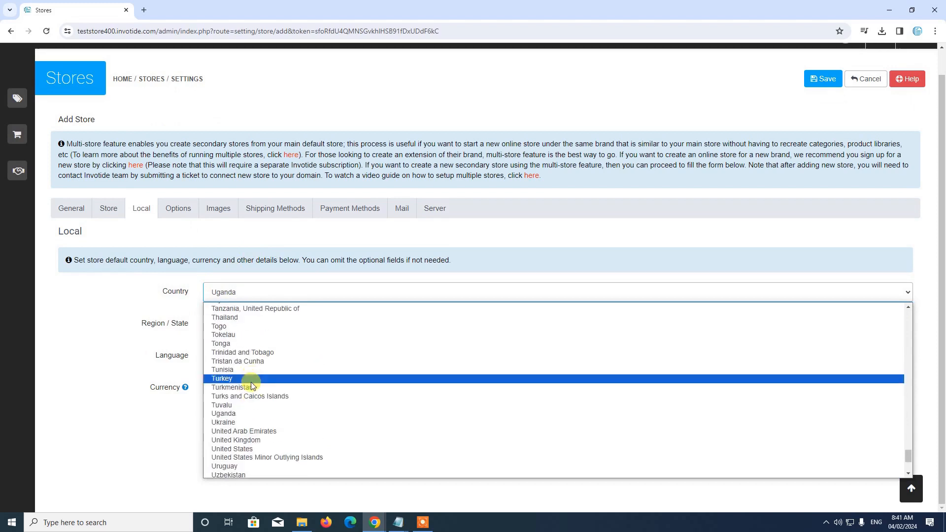
pyautogui.click(251, 441)
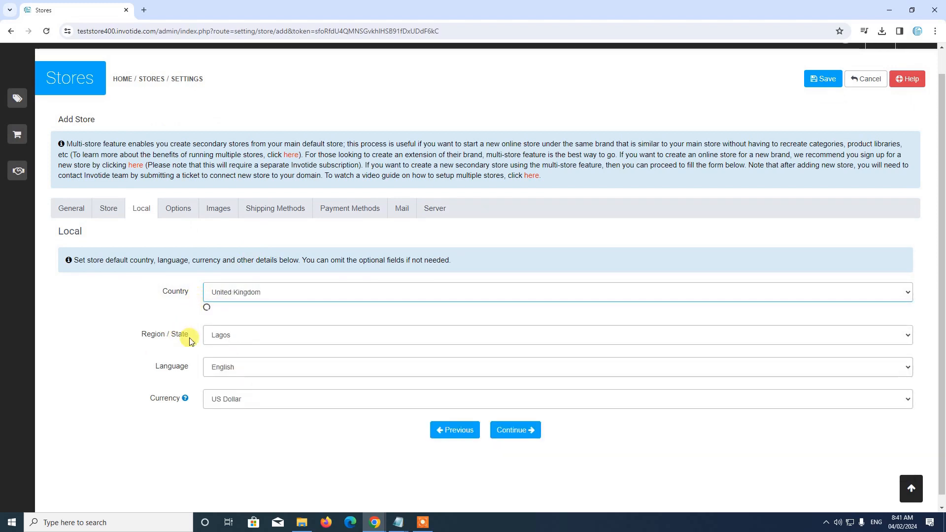
pyautogui.click(243, 324)
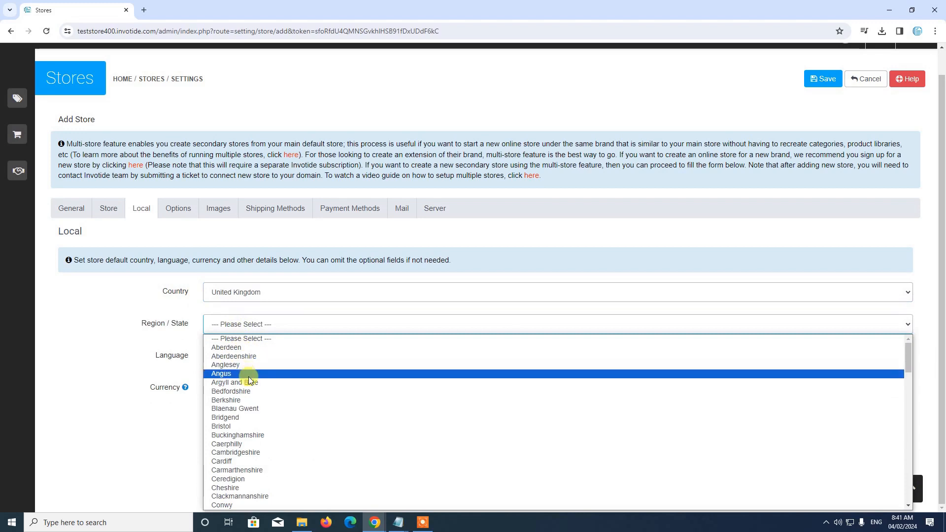
pyautogui.click(259, 427)
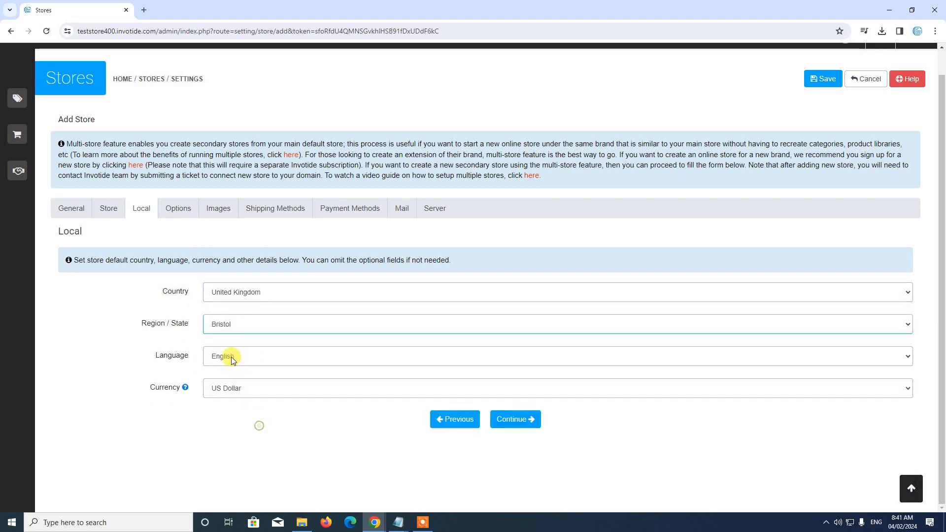
# Keep English as the store language and set currency to Pound Sterling
pyautogui.click(206, 361)
pyautogui.click(229, 374)
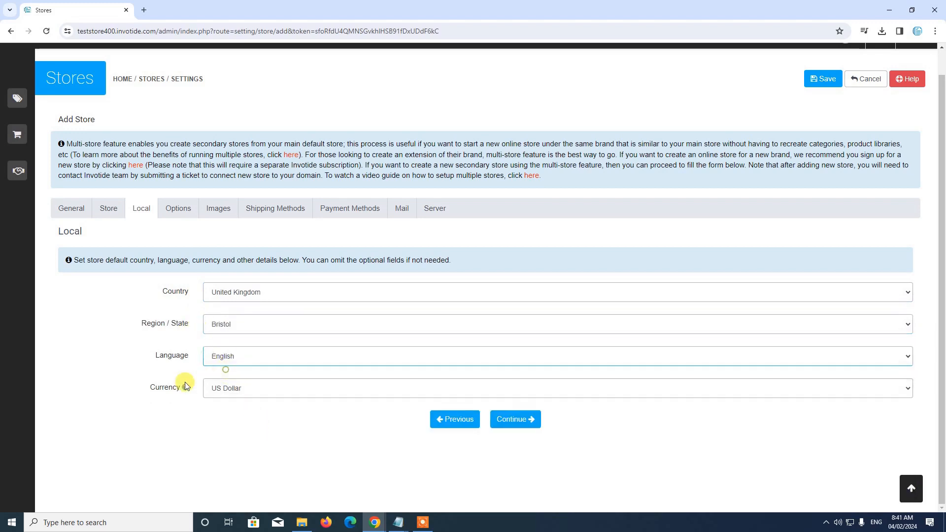
pyautogui.click(242, 388)
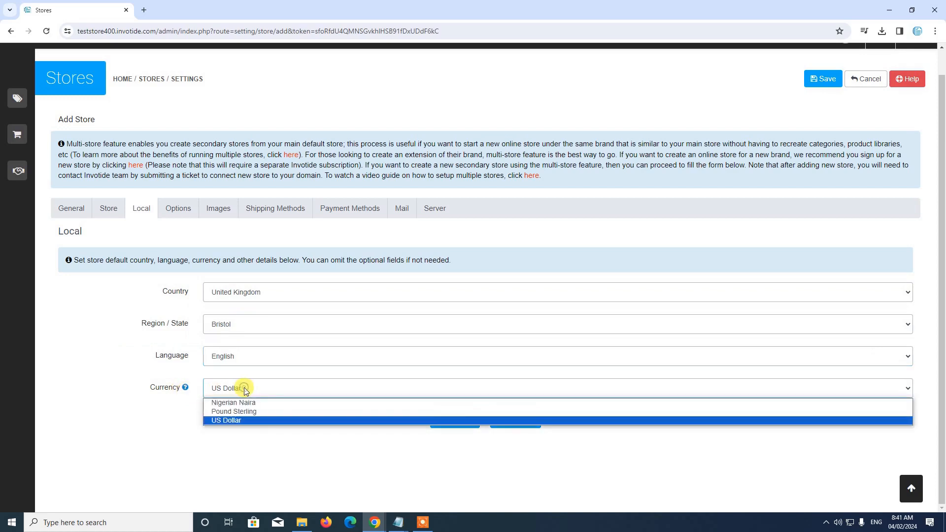
pyautogui.click(239, 413)
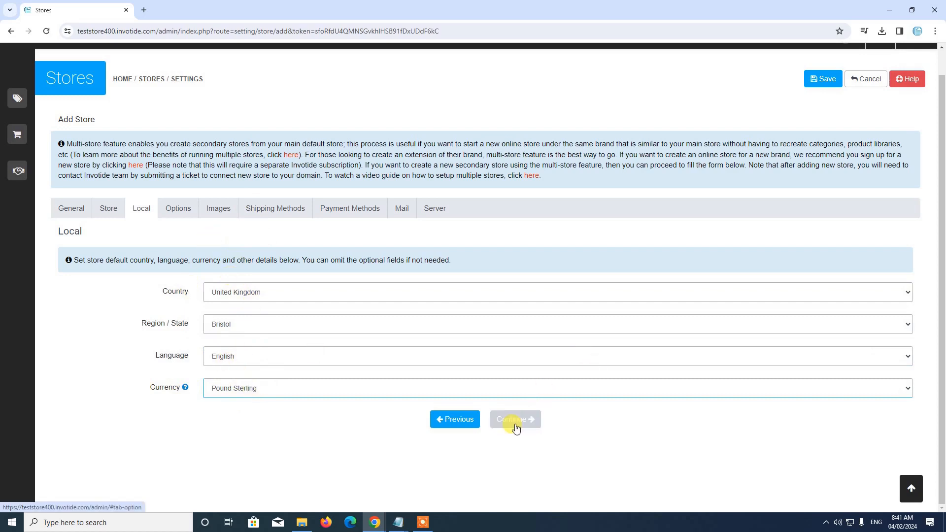
pyautogui.click(534, 423)
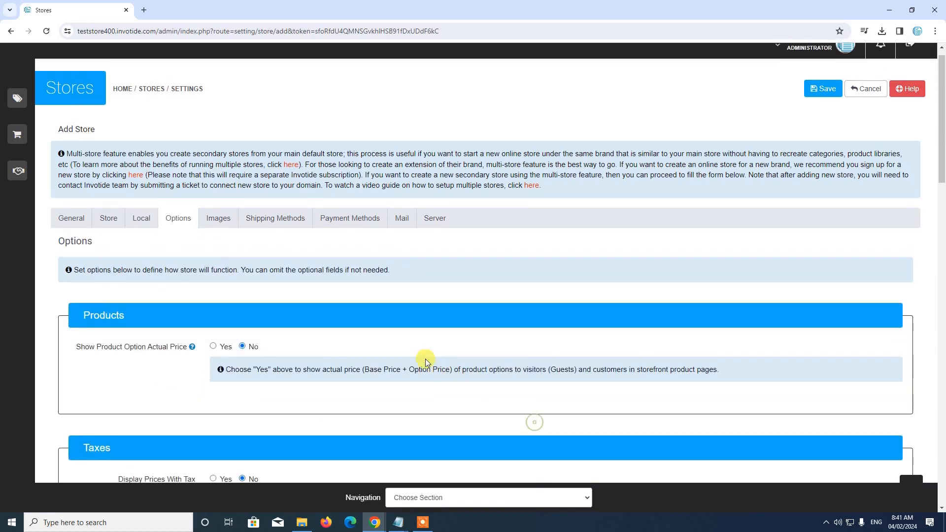
pyautogui.scroll(-2, 406, 337)
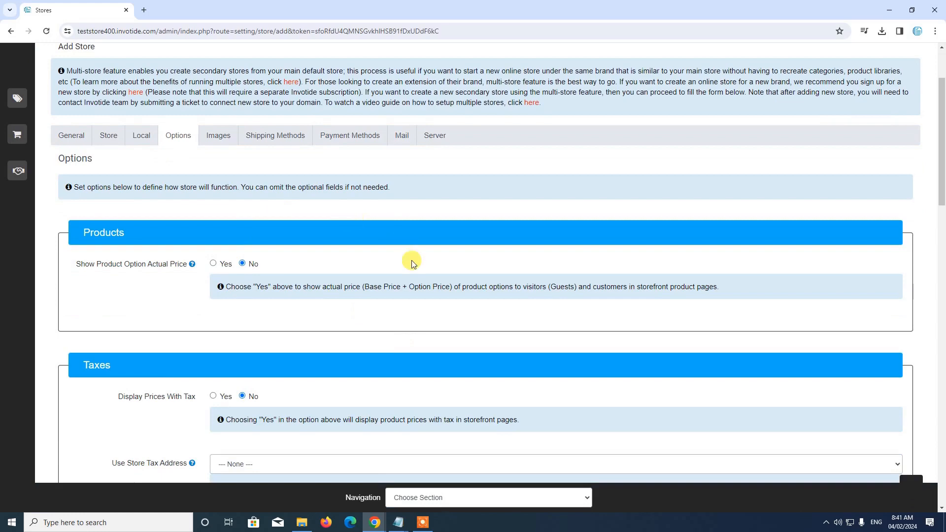
pyautogui.scroll(-2, 412, 261)
pyautogui.scroll(2, 412, 258)
pyautogui.scroll(-3, 448, 297)
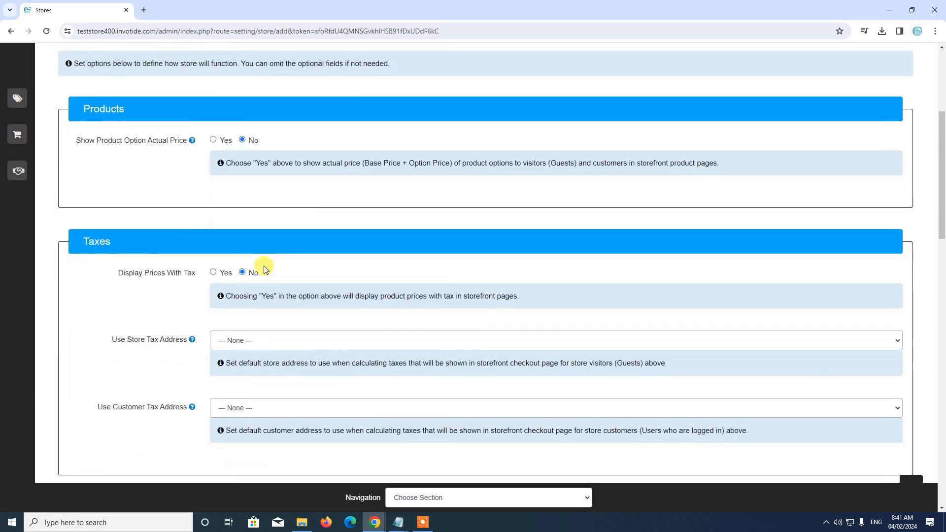
pyautogui.scroll(-4, 268, 279)
pyautogui.scroll(-3, 395, 286)
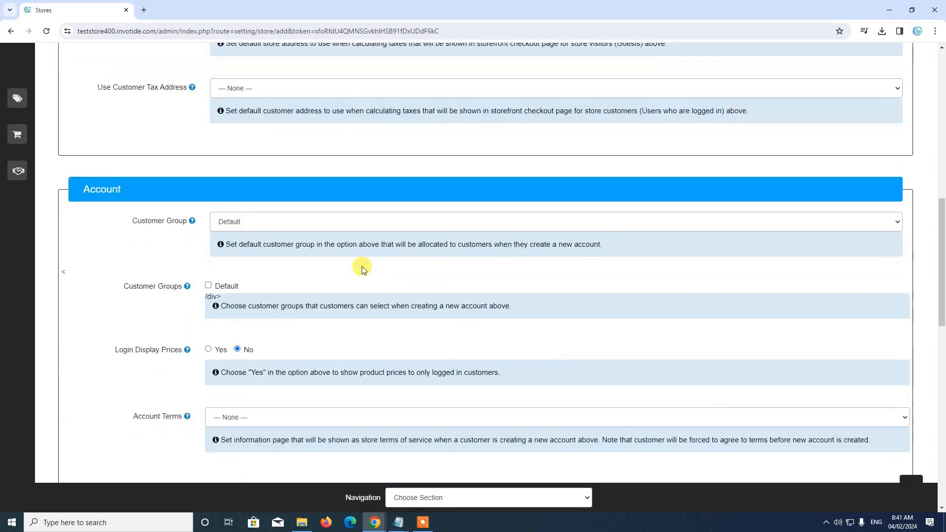
pyautogui.scroll(-5, 362, 269)
pyautogui.scroll(1, 320, 248)
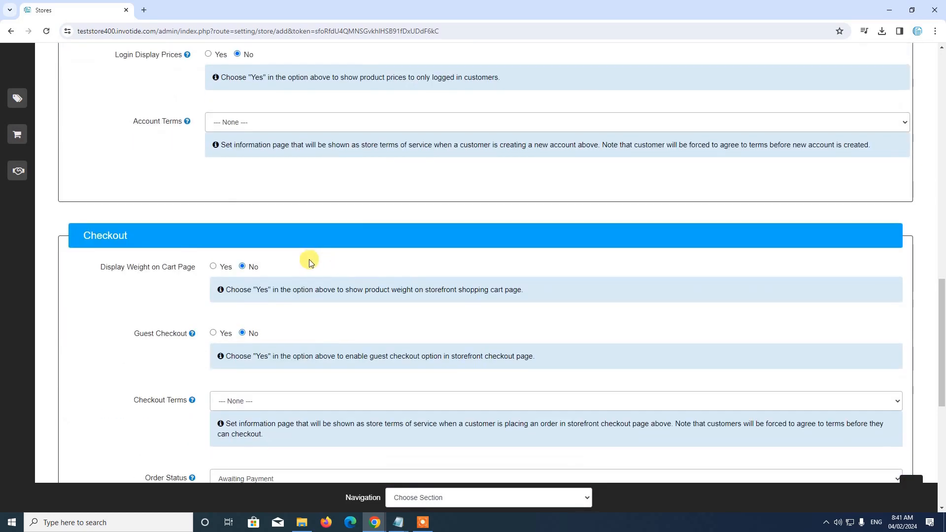
pyautogui.scroll(2, 309, 261)
pyautogui.scroll(-5, 309, 261)
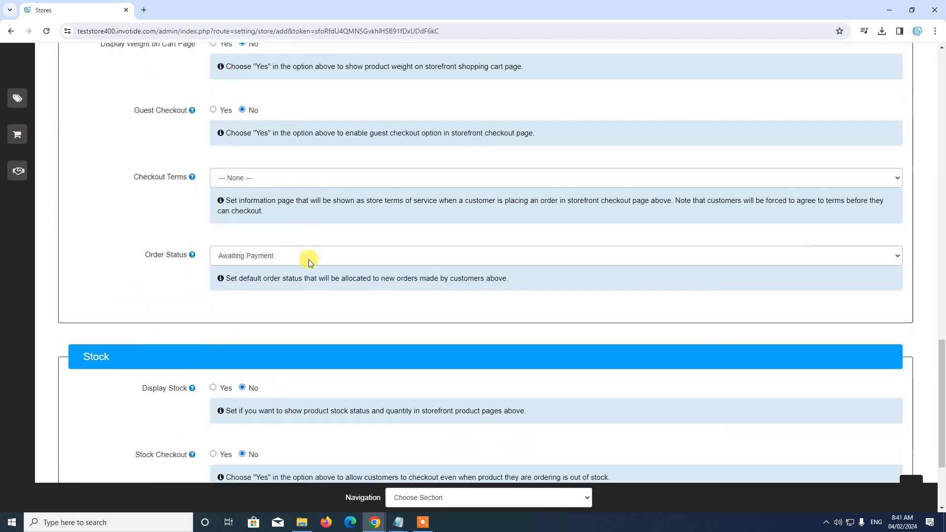
pyautogui.scroll(-2, 309, 259)
pyautogui.scroll(3, 309, 260)
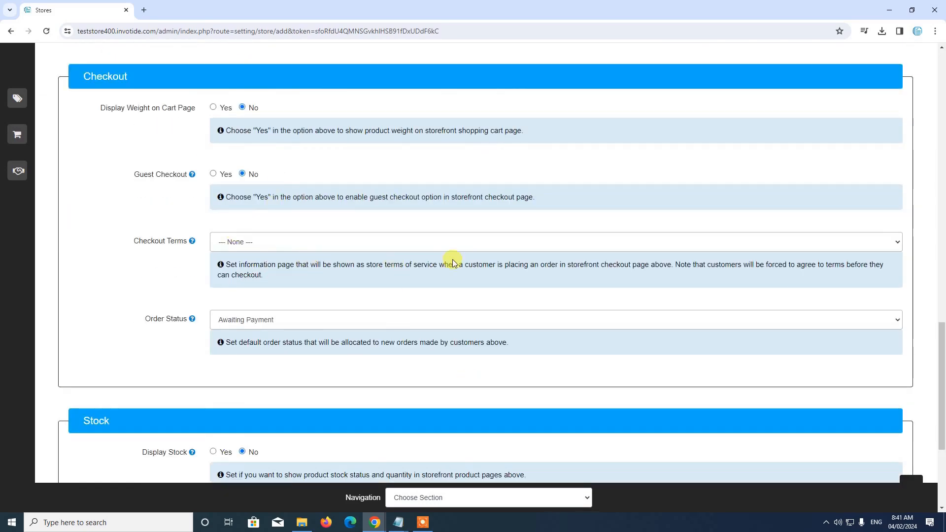
pyautogui.scroll(2, 345, 257)
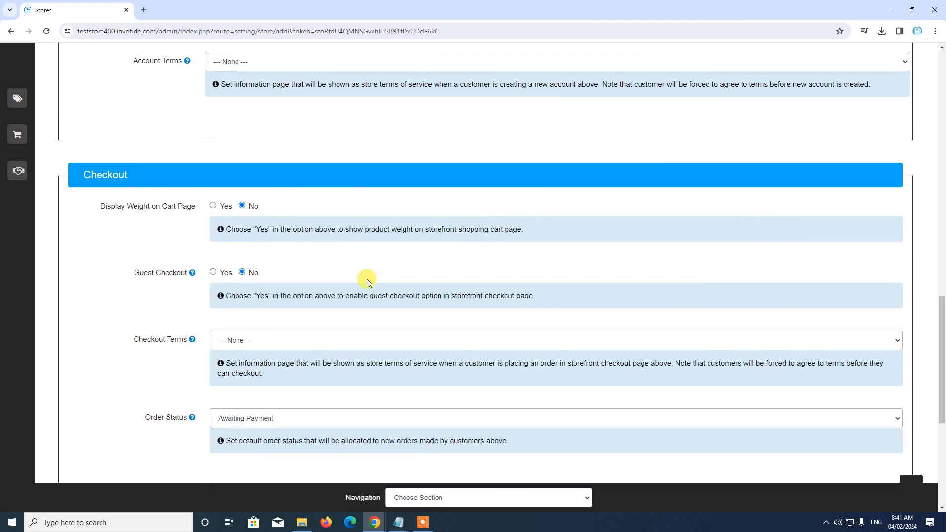
pyautogui.scroll(-1, 276, 163)
pyautogui.scroll(-3, 190, 335)
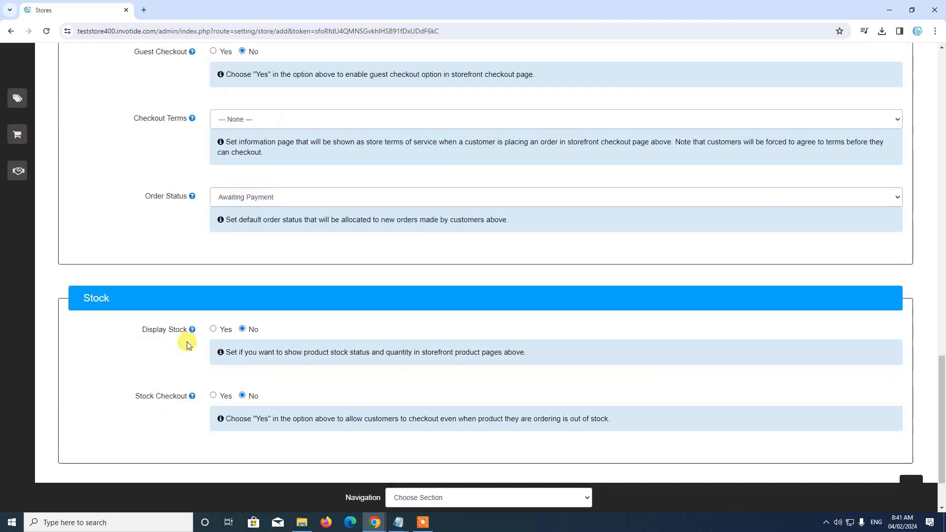
pyautogui.scroll(8, 198, 303)
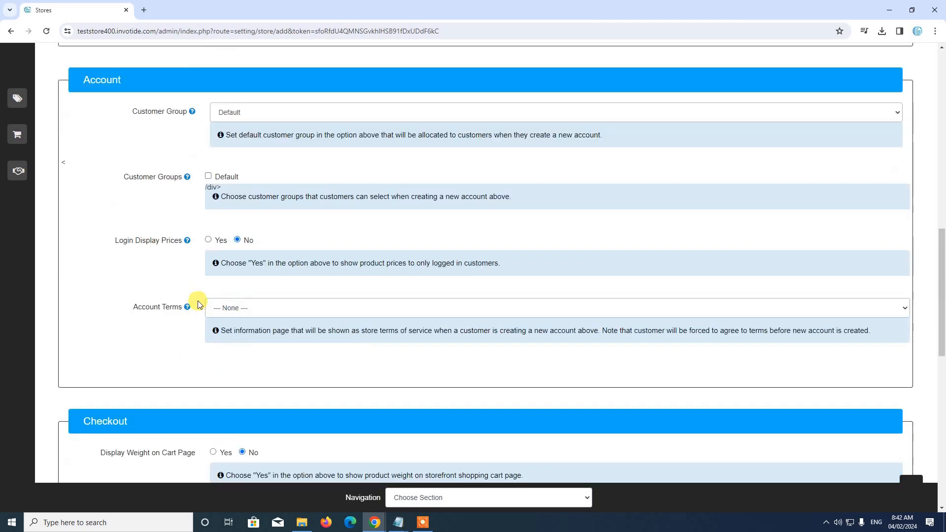
pyautogui.scroll(-8, 197, 302)
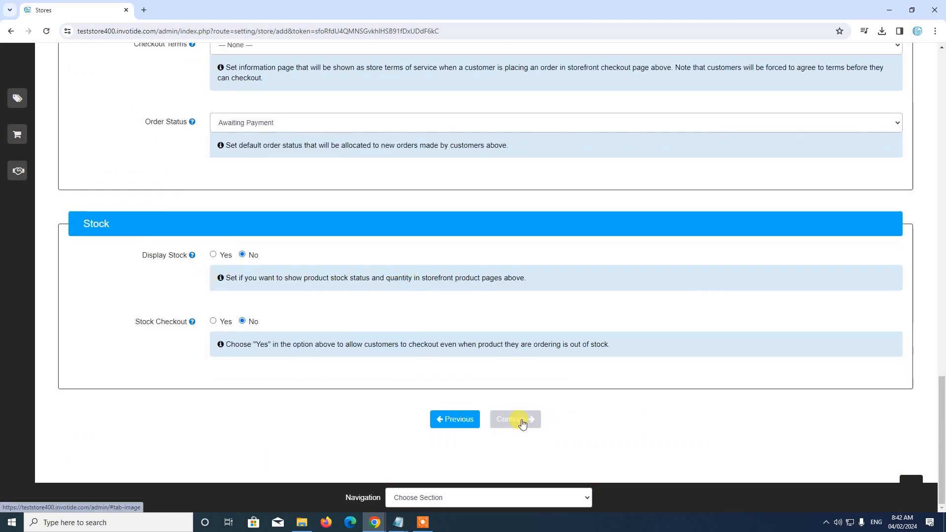
# On the Images section, set logo_forum.png from the last image page as Store Logo
pyautogui.click(523, 425)
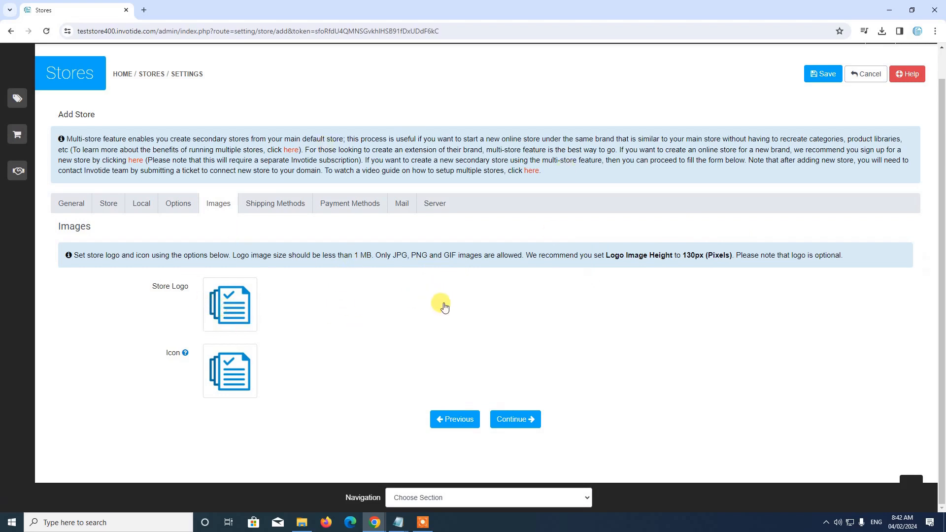
pyautogui.scroll(-4, 441, 302)
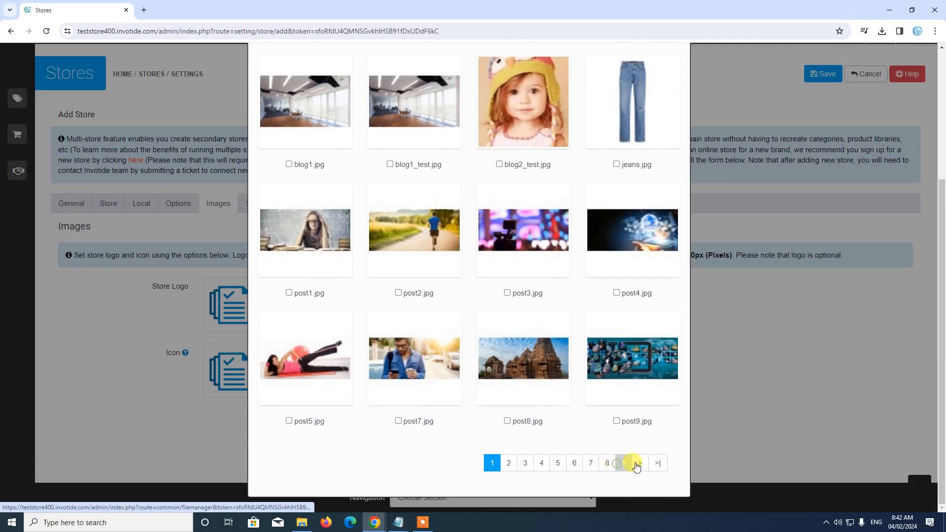
pyautogui.click(635, 465)
pyautogui.scroll(-5, 644, 429)
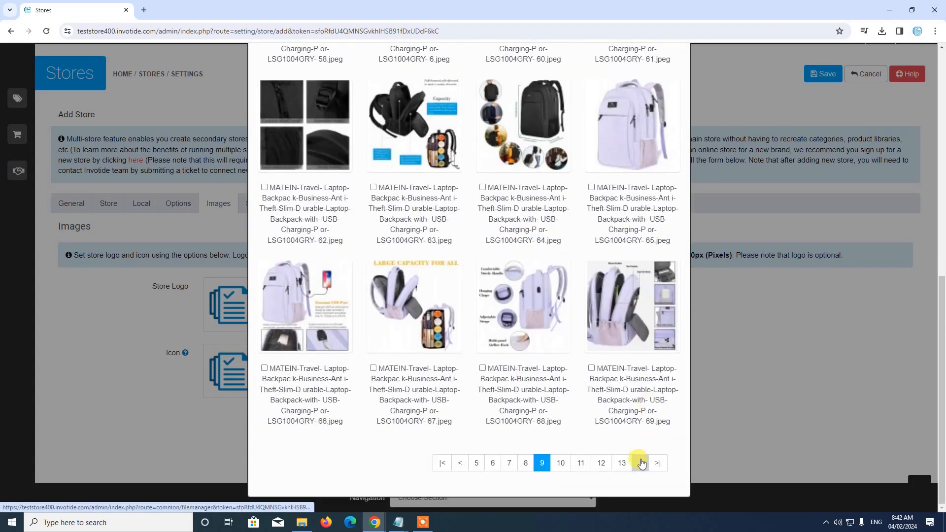
pyautogui.click(655, 468)
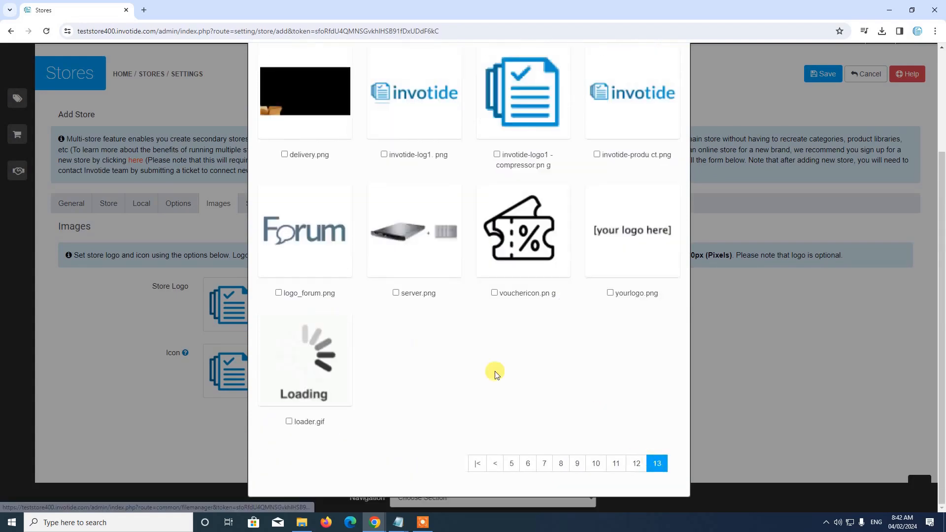
pyautogui.click(303, 239)
# Set the cart.png image from image page 12 as the store Icon
pyautogui.moveTo(237, 370)
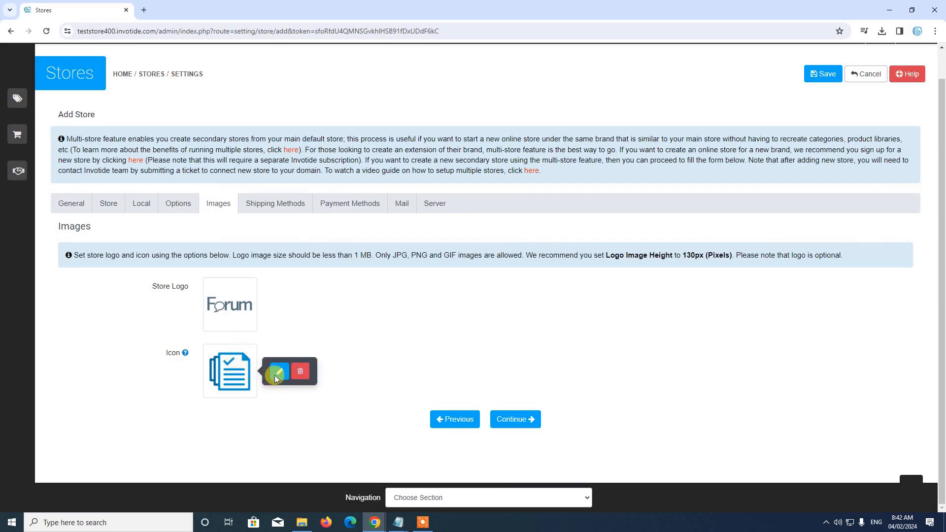
pyautogui.click(274, 373)
pyautogui.scroll(-4, 524, 379)
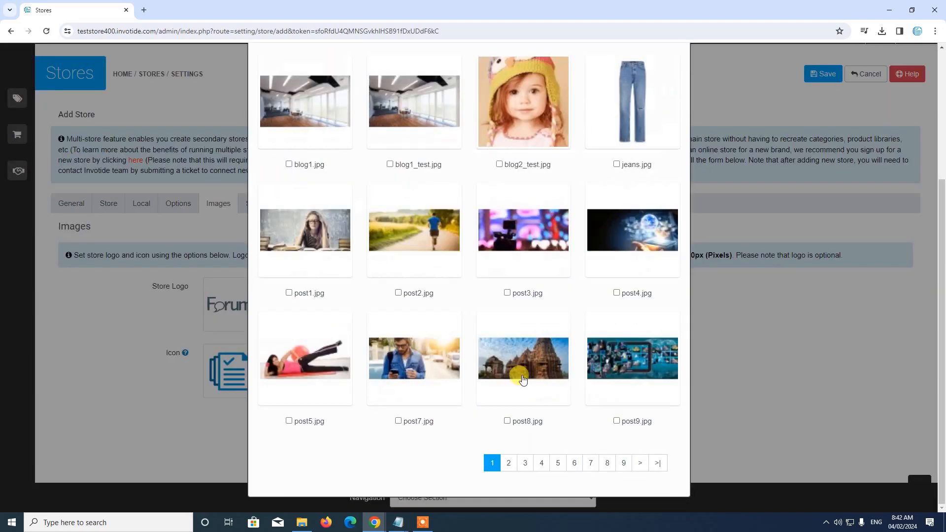
pyautogui.click(660, 464)
pyautogui.scroll(2, 395, 282)
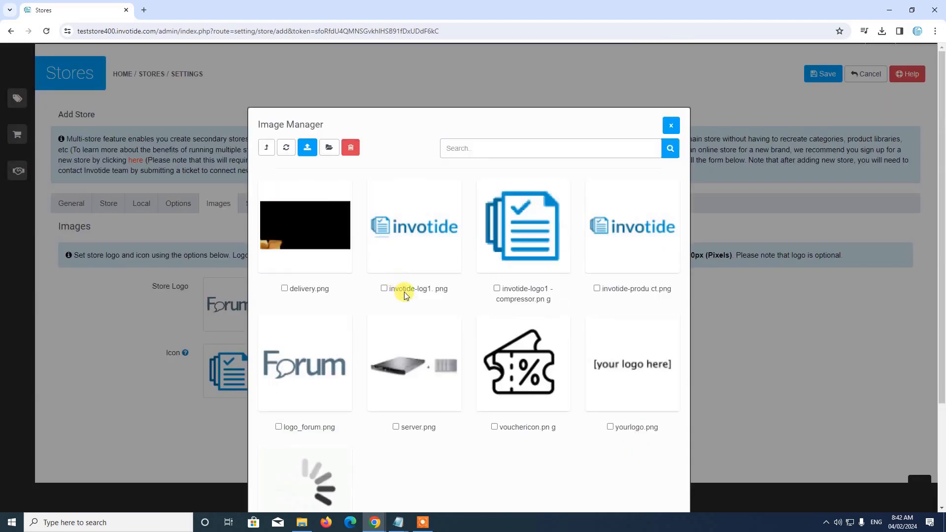
pyautogui.scroll(-2, 404, 292)
pyautogui.click(636, 463)
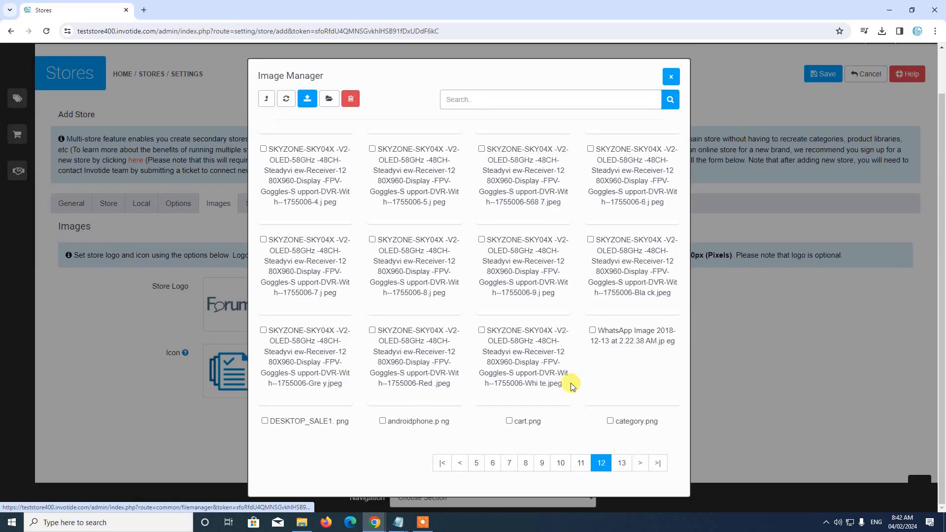
pyautogui.scroll(-5, 537, 367)
pyautogui.click(536, 368)
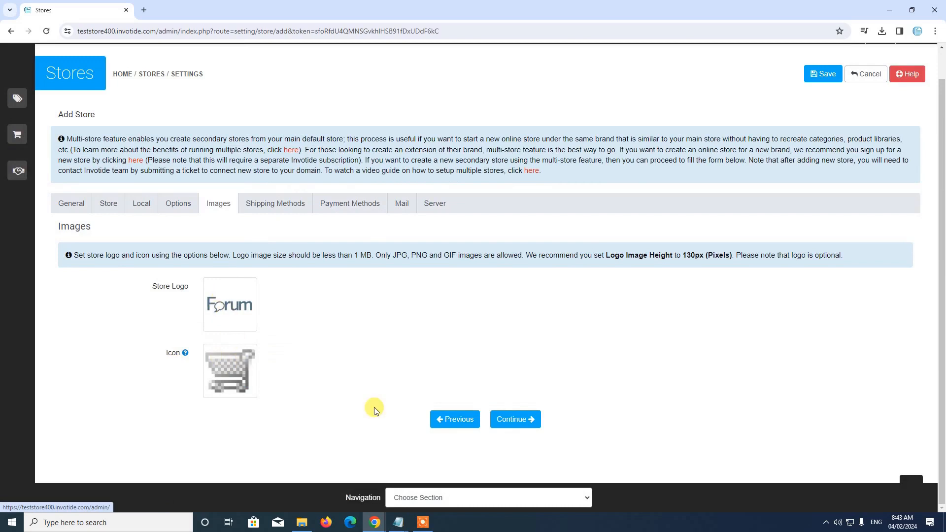
# Enable Terminal Africa alongside Custom Shipping as shipping methods and continue to Payment Methods
pyautogui.click(508, 419)
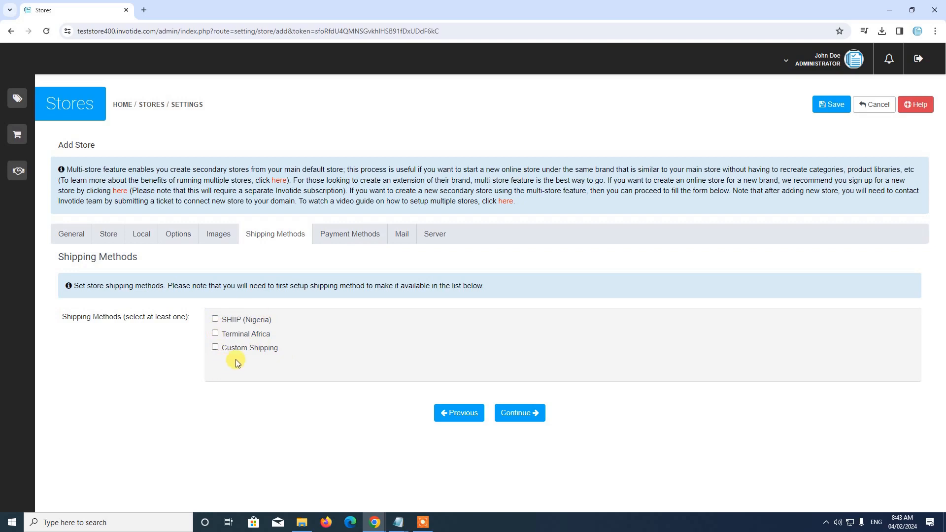
pyautogui.click(215, 335)
pyautogui.click(514, 412)
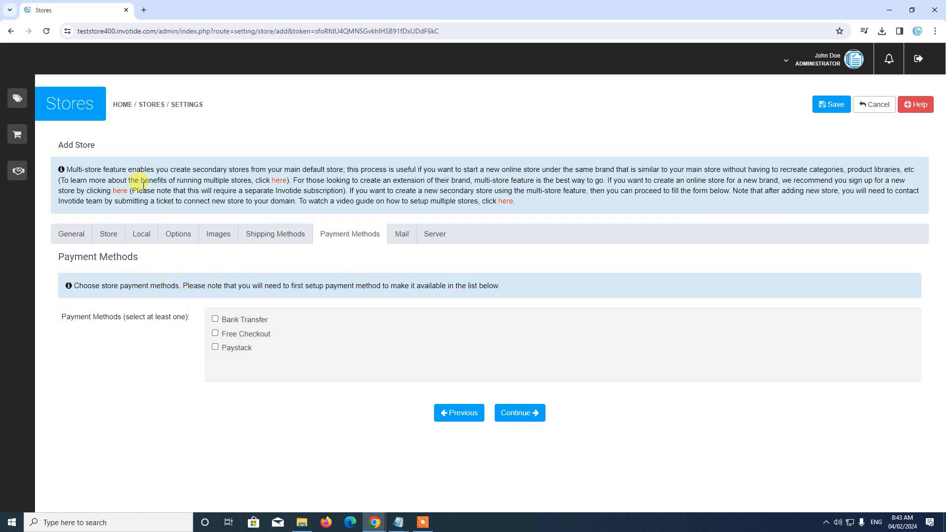
# Tick Bank Transfer as the only payment method and continue to the Mail section
pyautogui.click(215, 322)
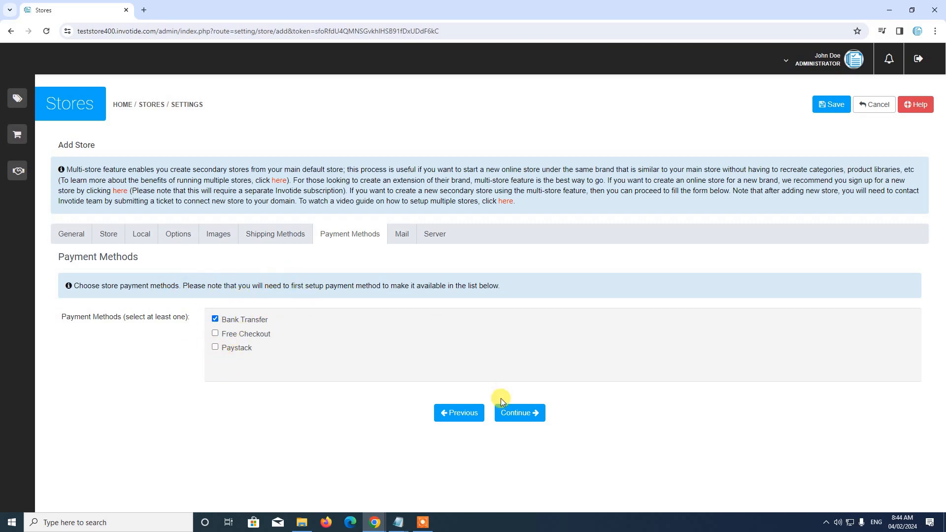
pyautogui.click(517, 413)
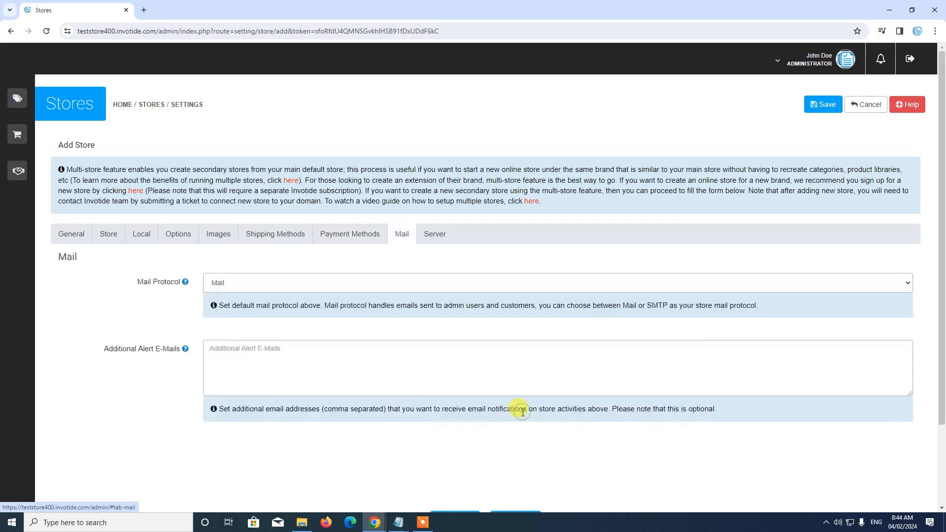
# Try SMTP as the mail protocol, revert to Mail, and continue to the Server settings
pyautogui.scroll(-2, 522, 350)
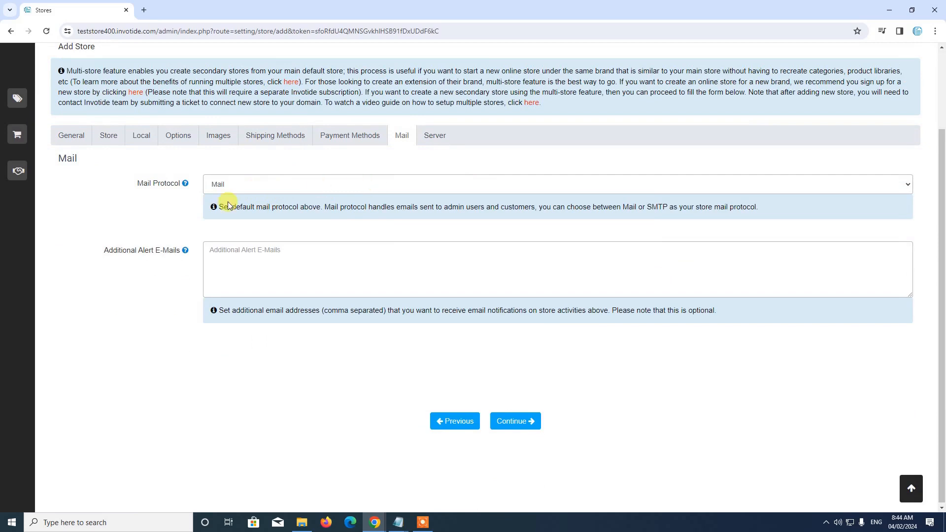
pyautogui.click(236, 186)
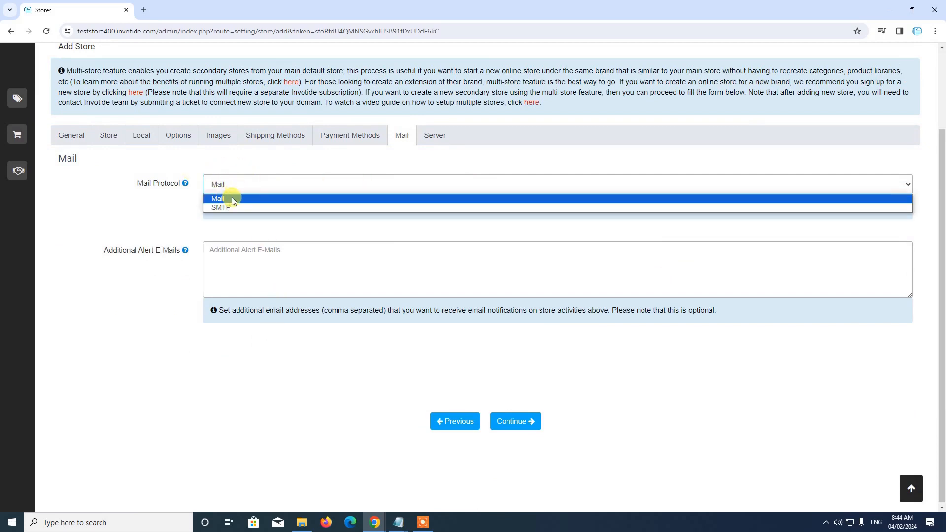
pyautogui.click(231, 207)
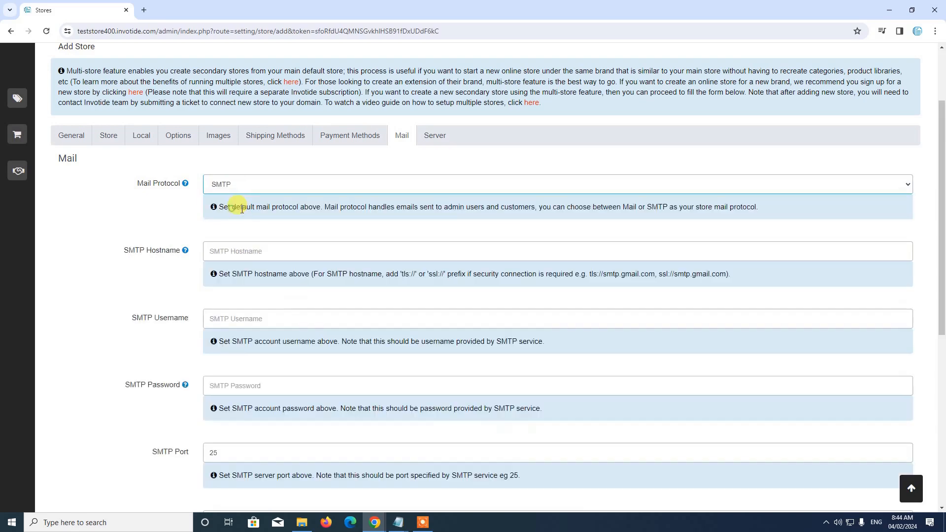
pyautogui.click(235, 190)
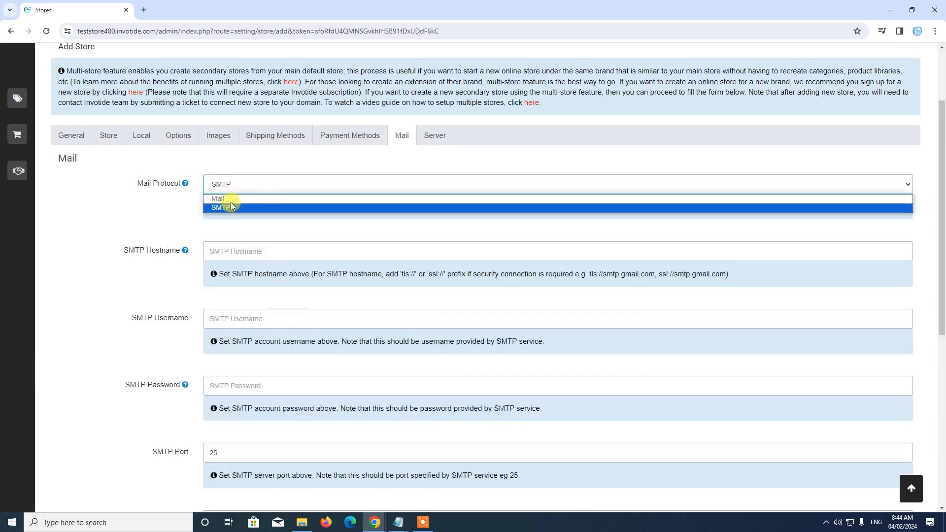
pyautogui.click(230, 199)
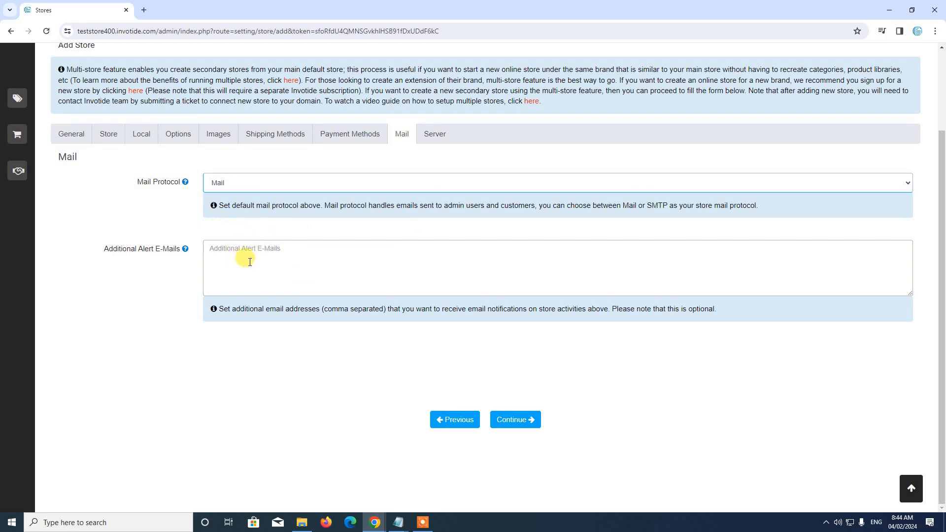
pyautogui.scroll(1, 257, 241)
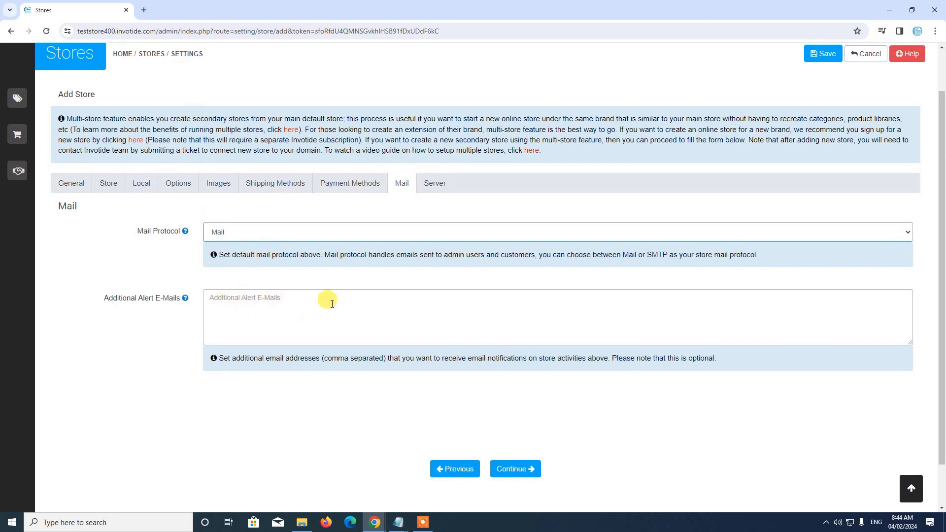
pyautogui.scroll(-1, 384, 293)
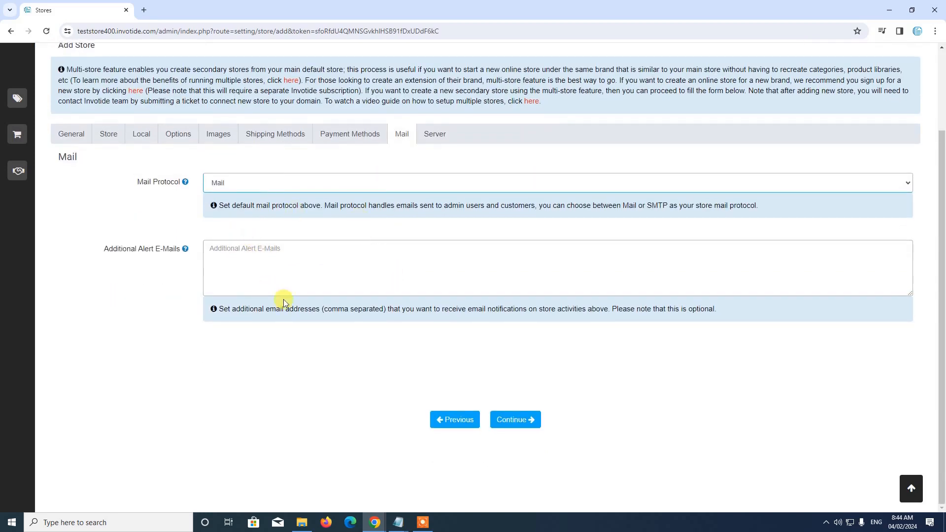
pyautogui.click(516, 419)
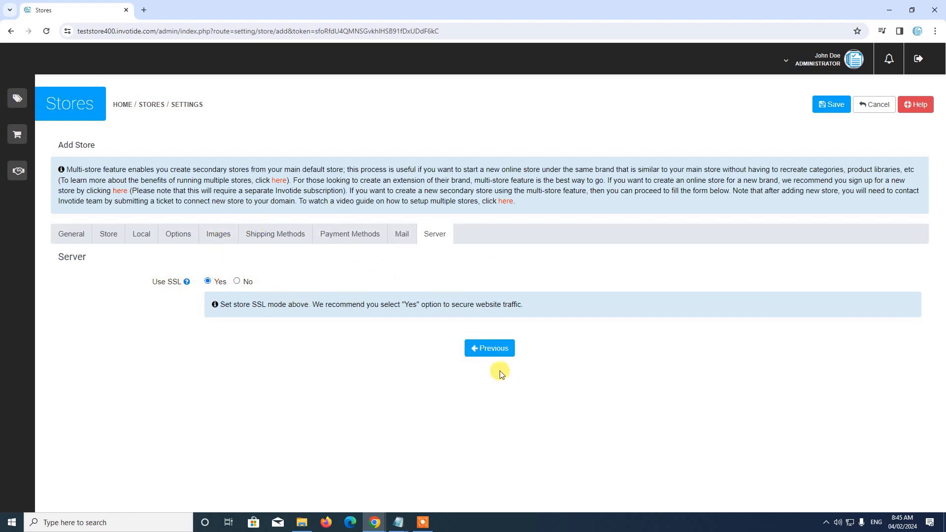
# Review the Add Store form's General, Store, Local, Option, Image, Shipping and Payment tabs
pyautogui.click(493, 349)
pyautogui.click(224, 236)
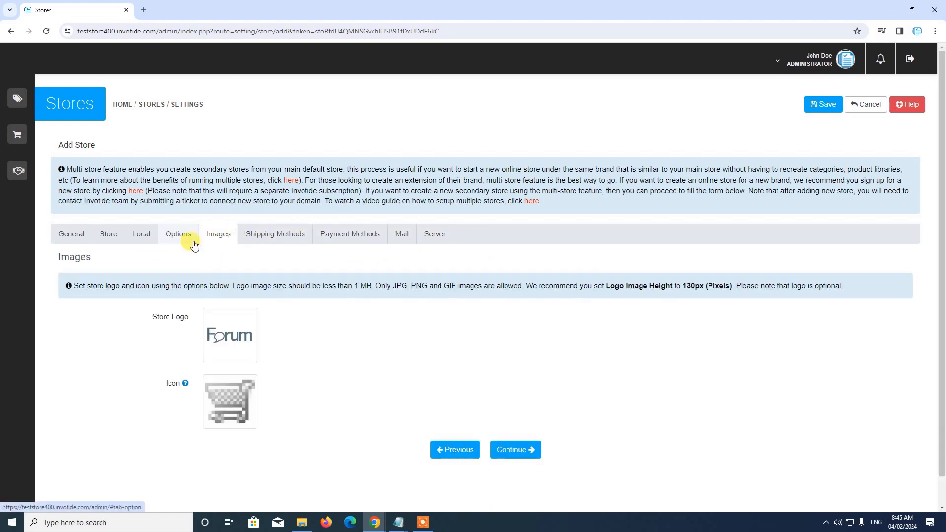
pyautogui.click(142, 236)
pyautogui.click(103, 237)
pyautogui.click(187, 239)
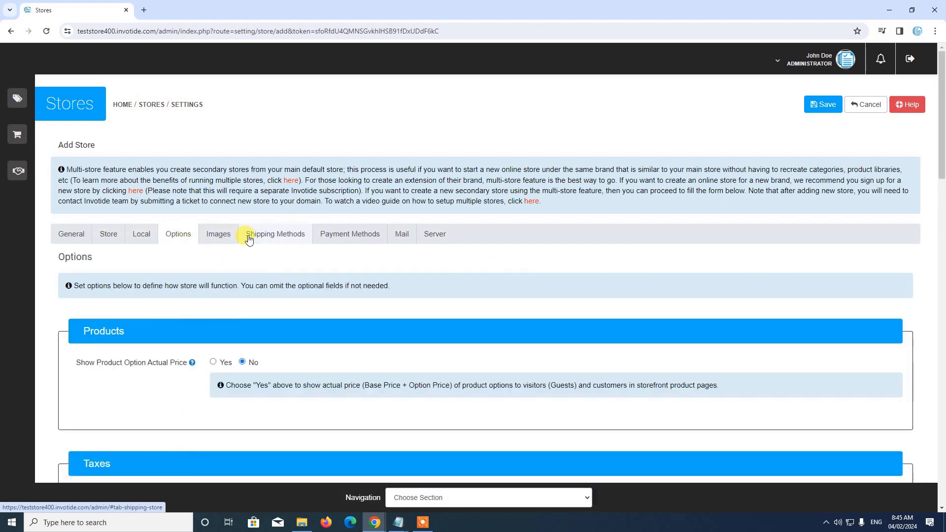
pyautogui.click(275, 235)
pyautogui.click(348, 236)
pyautogui.click(400, 235)
pyautogui.click(278, 238)
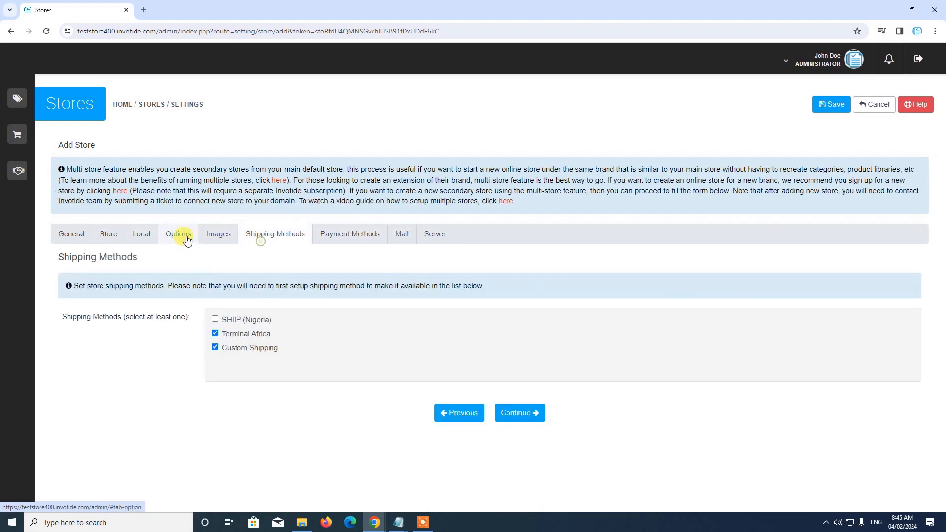
pyautogui.click(180, 238)
pyautogui.click(108, 236)
pyautogui.click(80, 234)
pyautogui.click(145, 236)
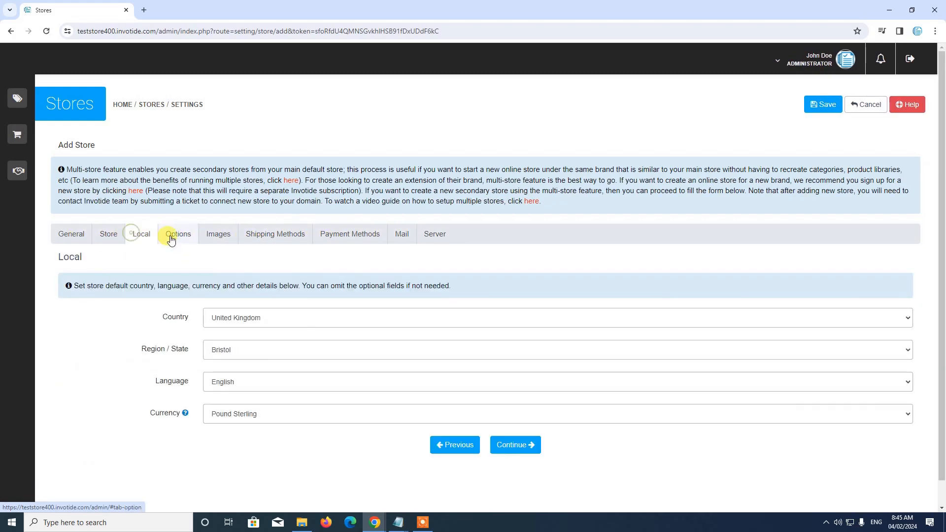
pyautogui.click(224, 235)
pyautogui.click(288, 236)
pyautogui.click(340, 236)
# Confirm Use SSL is Yes on the Server tab and save ABC Store
pyautogui.click(410, 241)
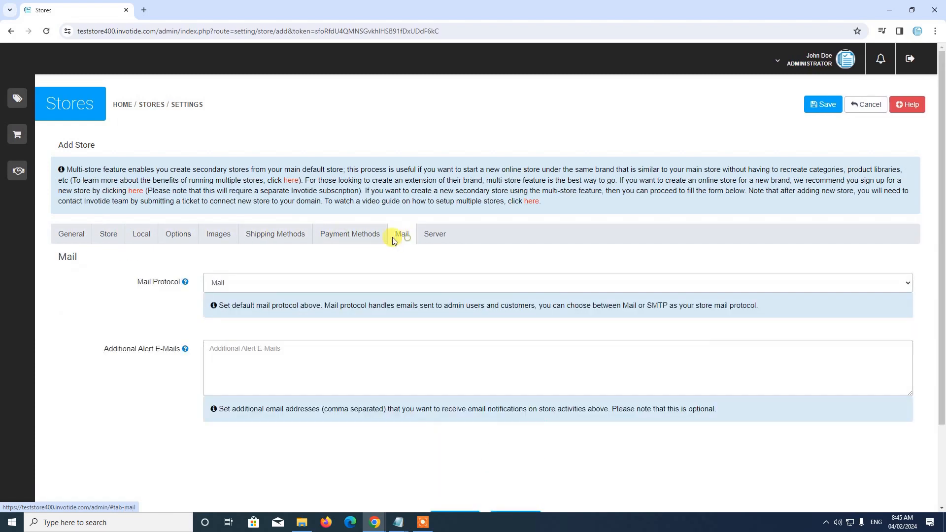
pyautogui.click(430, 238)
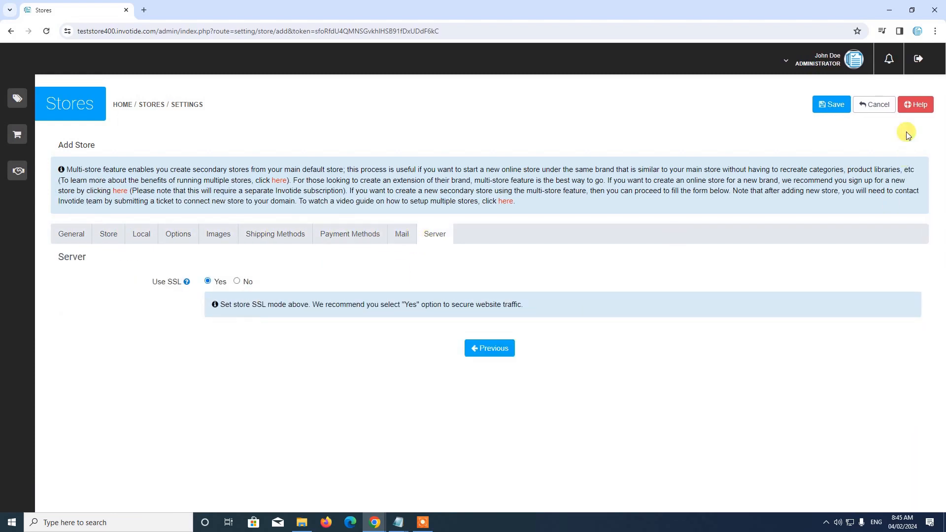
pyautogui.click(831, 105)
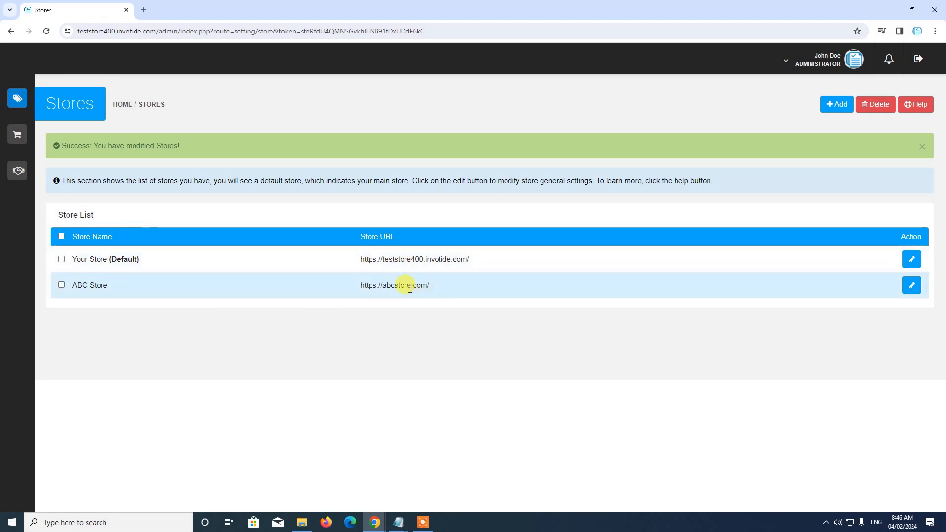
# Open the Support Tickets page under the sidebar's Addon Services section
pyautogui.moveTo(17, 99)
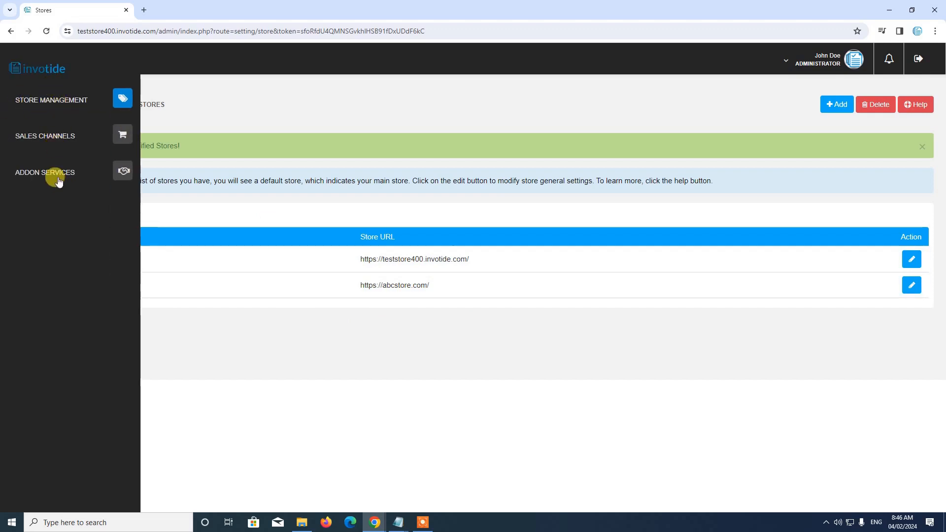
pyautogui.click(121, 175)
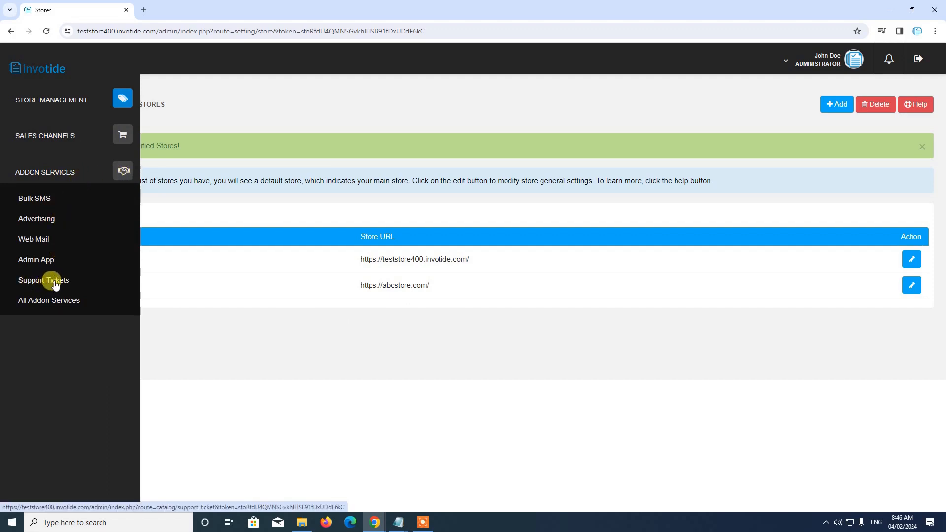
pyautogui.click(56, 284)
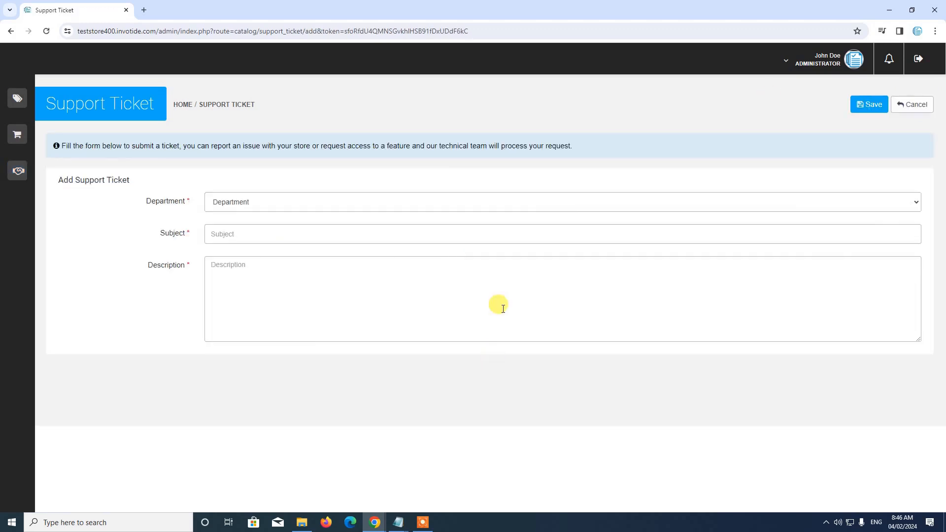
# Submit a Domain Setup ticket 'New Store Domain' asking support to link the secondary store's domain
pyautogui.click(341, 203)
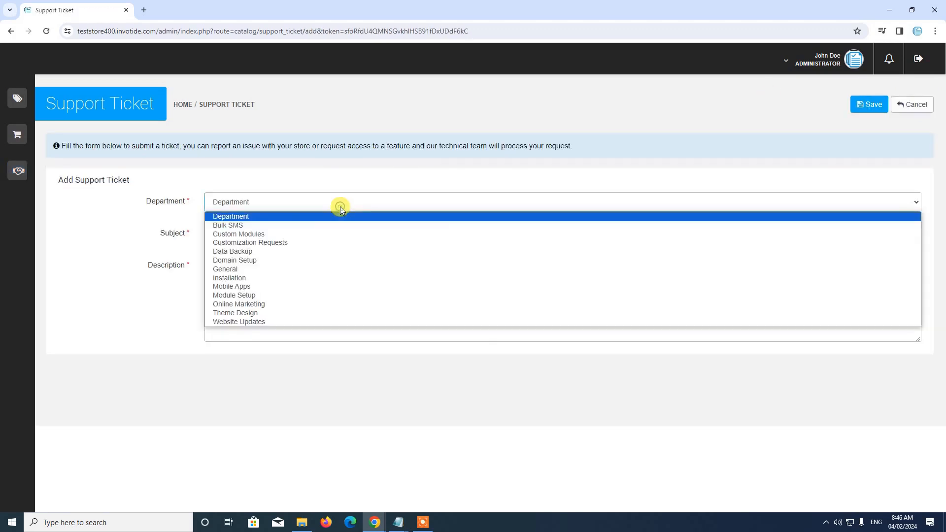
pyautogui.click(293, 264)
pyautogui.click(270, 234)
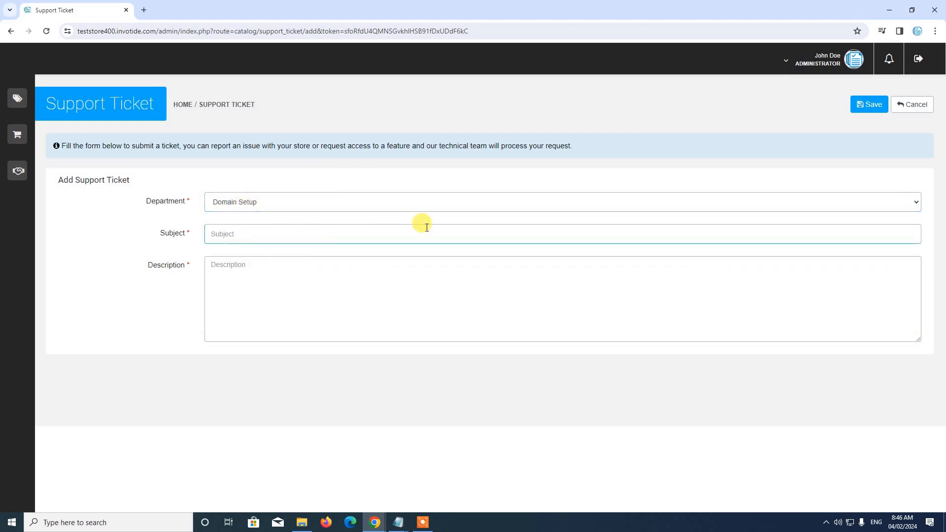
pyautogui.write('New Store Domain')
pyautogui.click(281, 286)
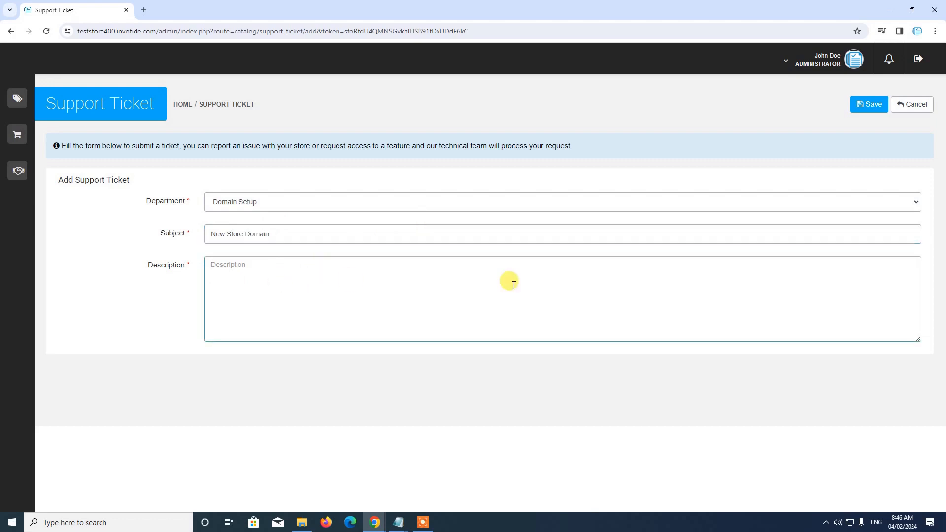
pyautogui.write('Hi, I created a new secondary store, can you link this domain to my se')
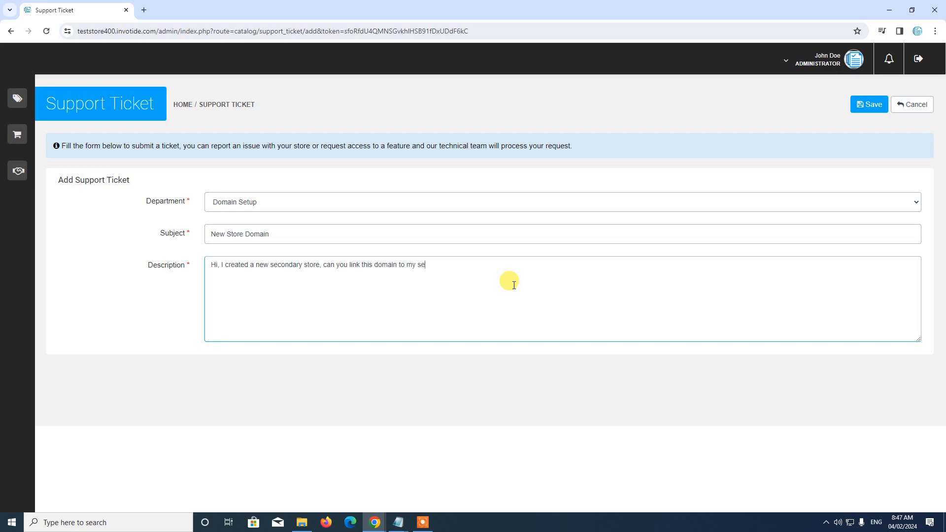
pyautogui.write('dary store THanks.')
pyautogui.click(871, 105)
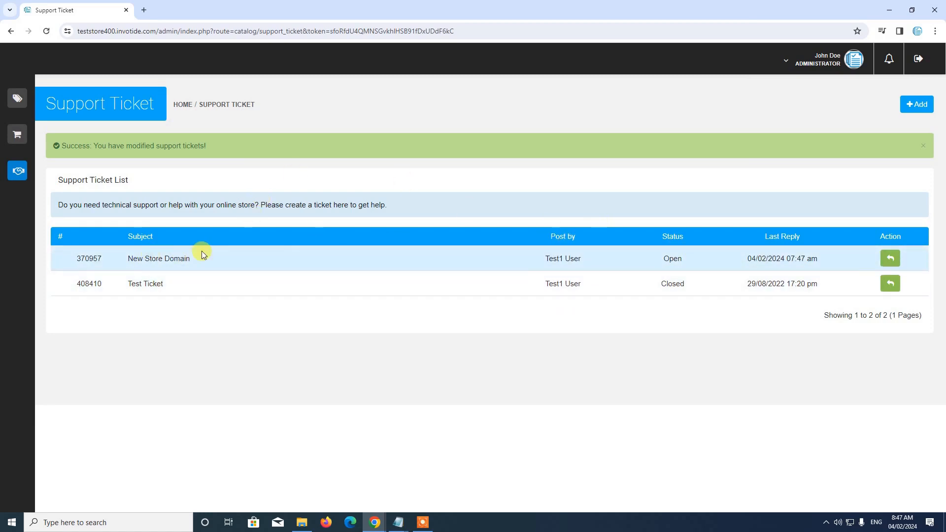
# Dismiss the success alert and check the store switcher list without changing stores
pyautogui.click(925, 150)
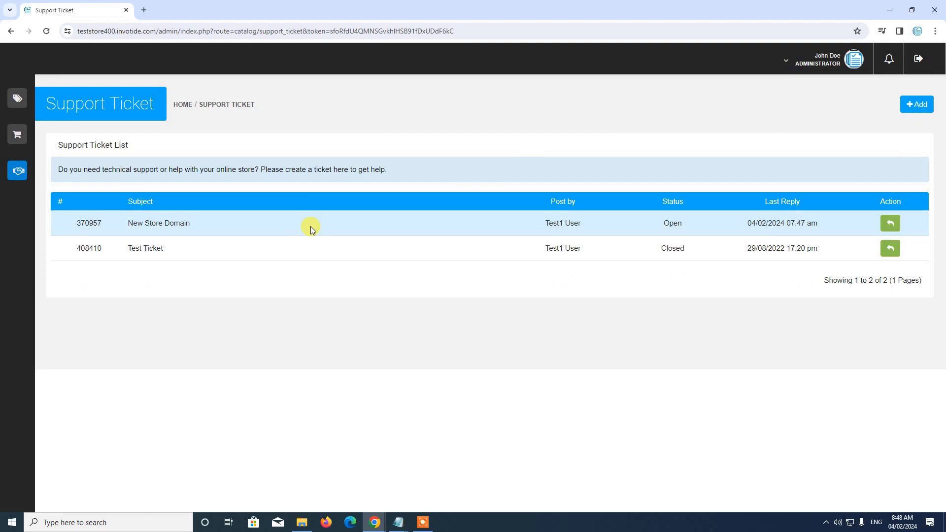
pyautogui.click(832, 70)
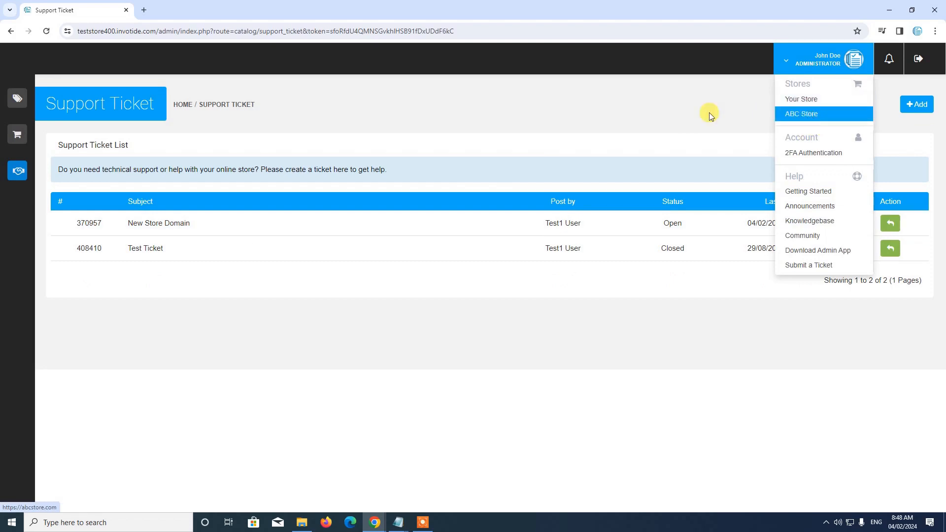
pyautogui.click(513, 158)
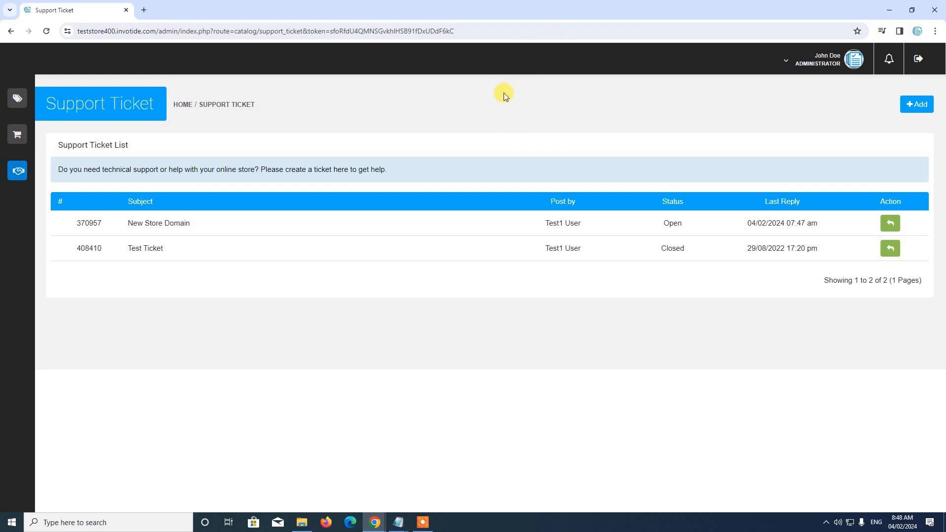
# Open the Products list under Store Management > Catalog
pyautogui.moveTo(38, 97)
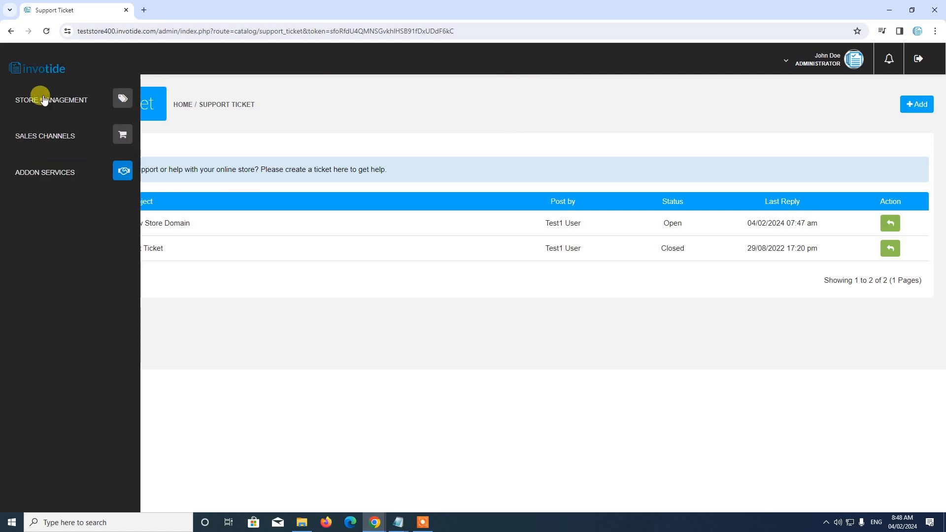
pyautogui.click(59, 100)
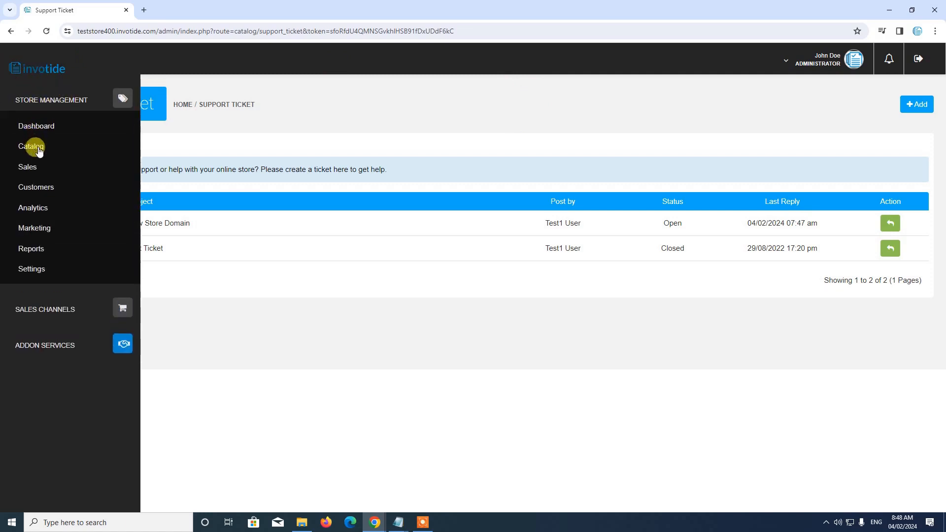
pyautogui.click(32, 144)
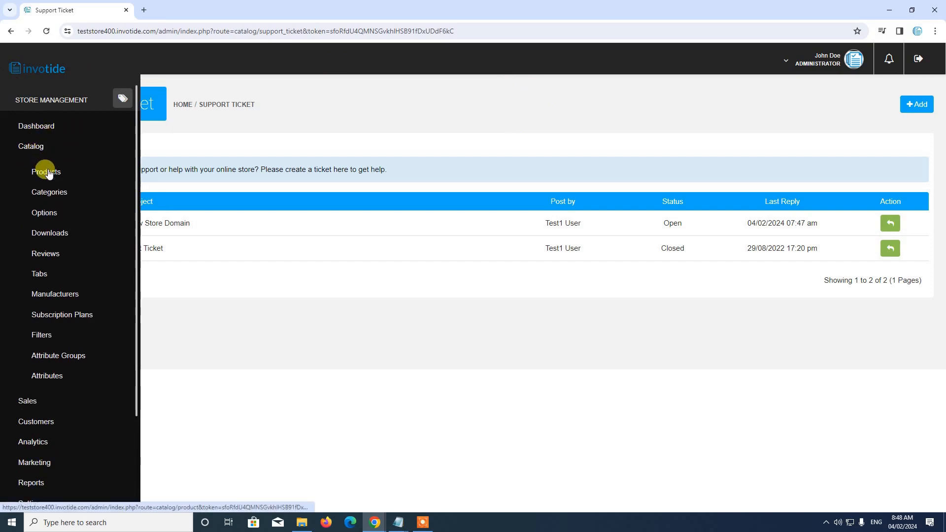
pyautogui.click(47, 173)
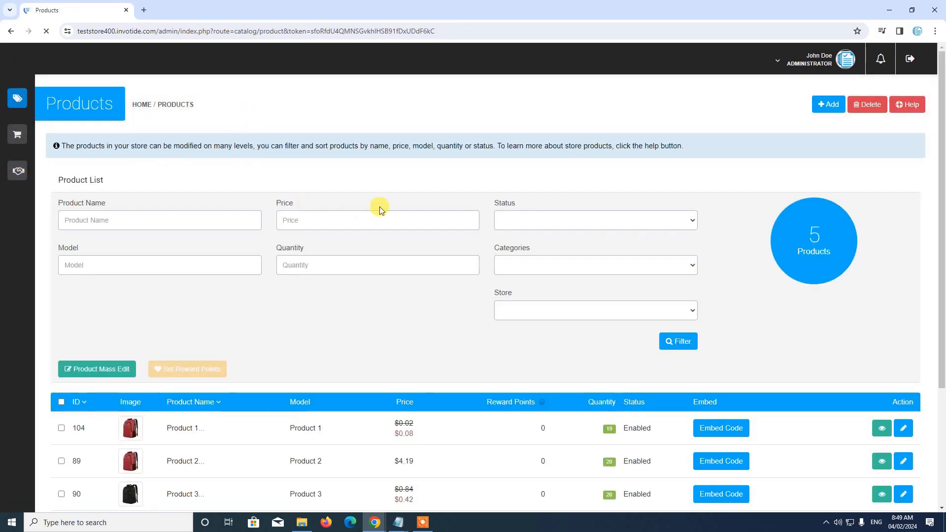
pyautogui.scroll(-3, 378, 202)
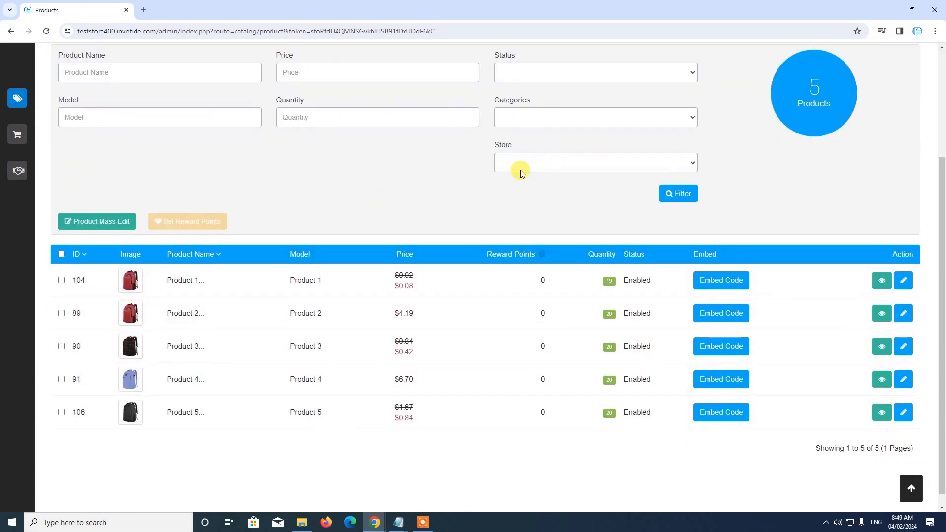
pyautogui.scroll(2, 508, 175)
# Filter products by ABC Store, which shows no products
pyautogui.click(531, 262)
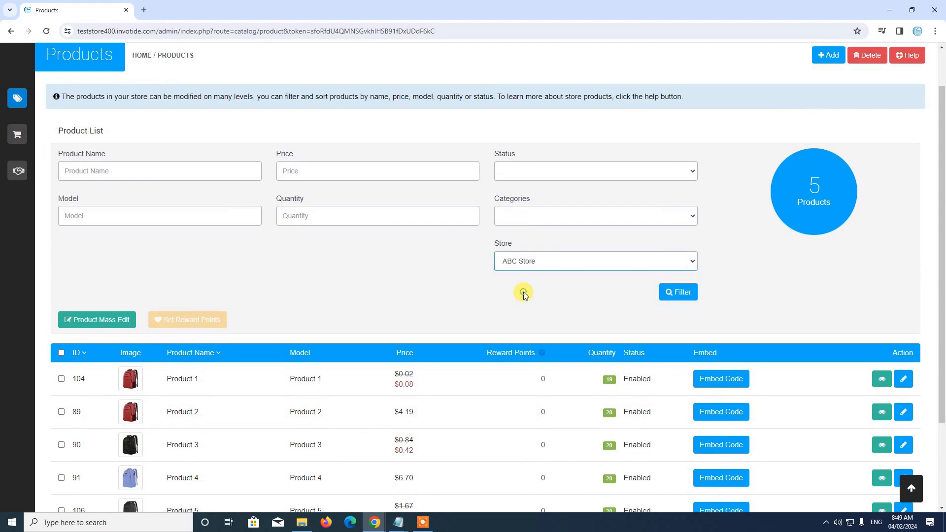
pyautogui.click(523, 294)
pyautogui.scroll(-2, 429, 204)
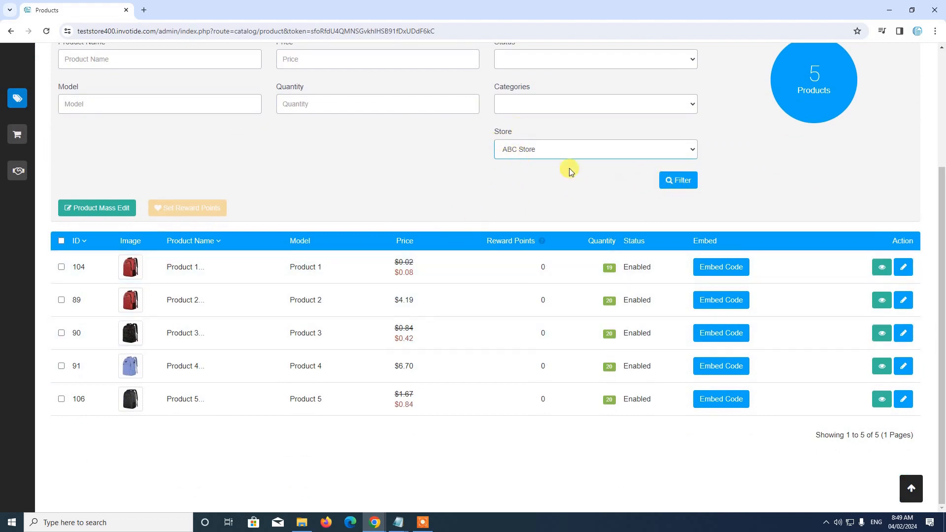
pyautogui.click(678, 181)
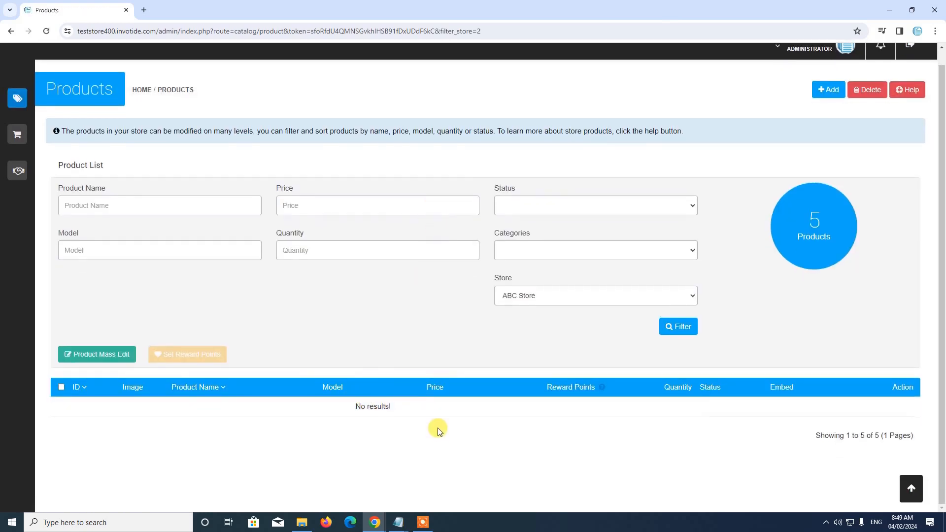
# Filter products by Your Store to list all five products
pyautogui.click(527, 303)
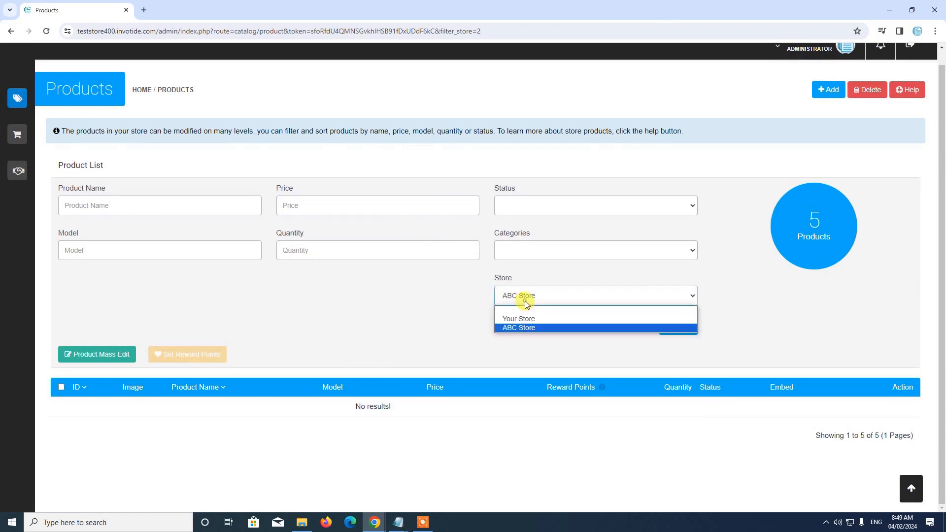
pyautogui.click(515, 319)
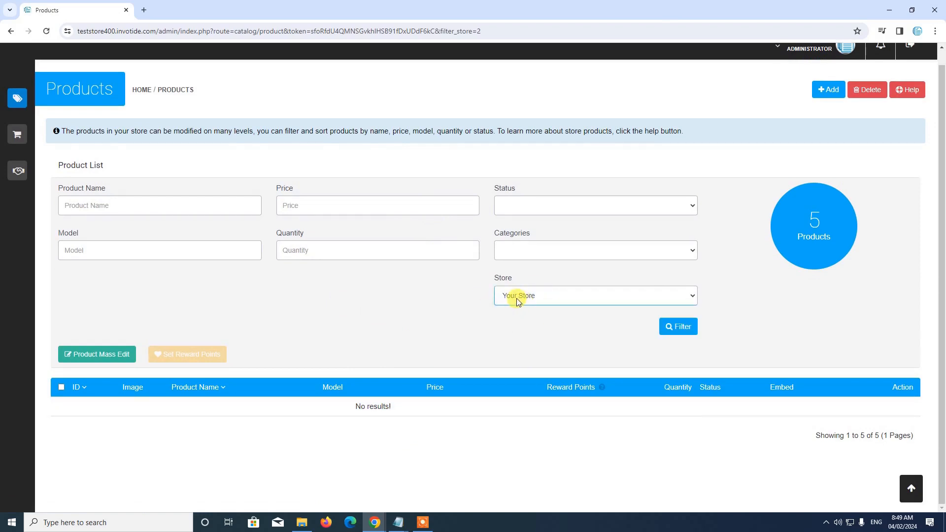
pyautogui.click(674, 332)
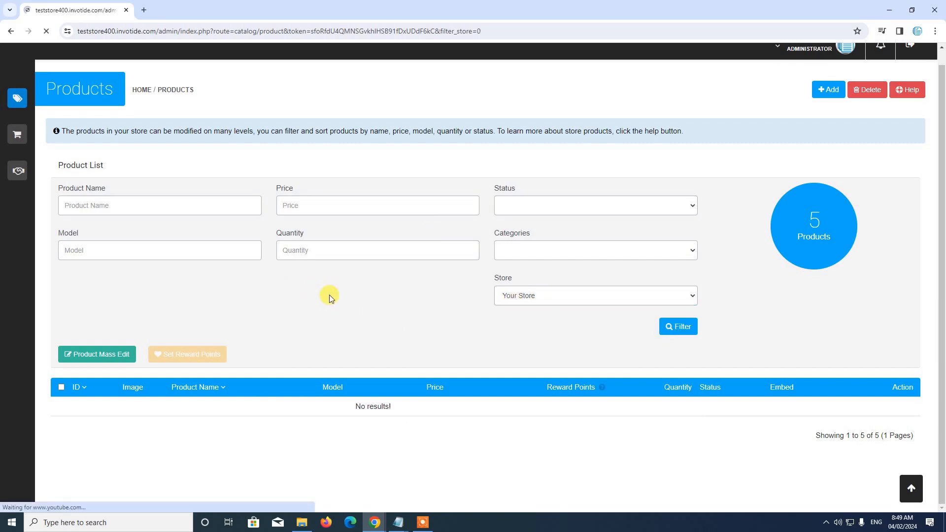
pyautogui.scroll(-3, 425, 204)
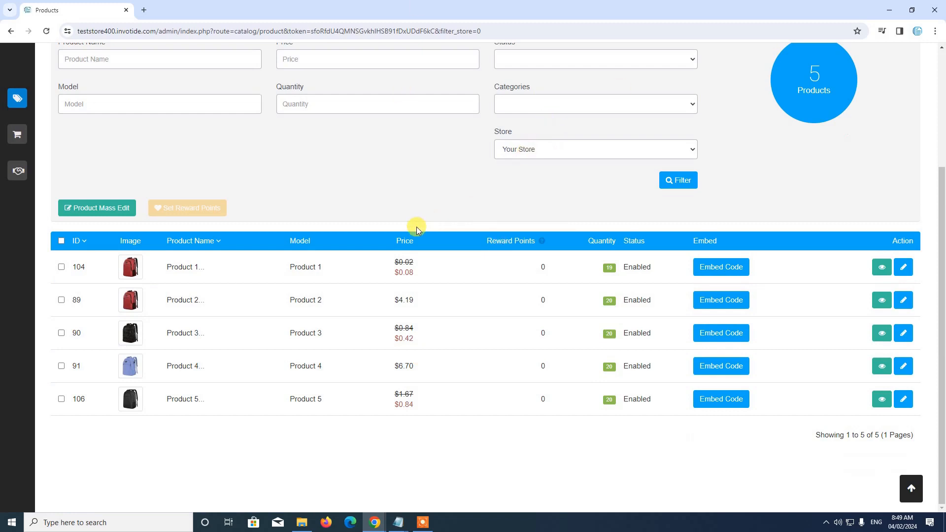
pyautogui.scroll(3, 416, 229)
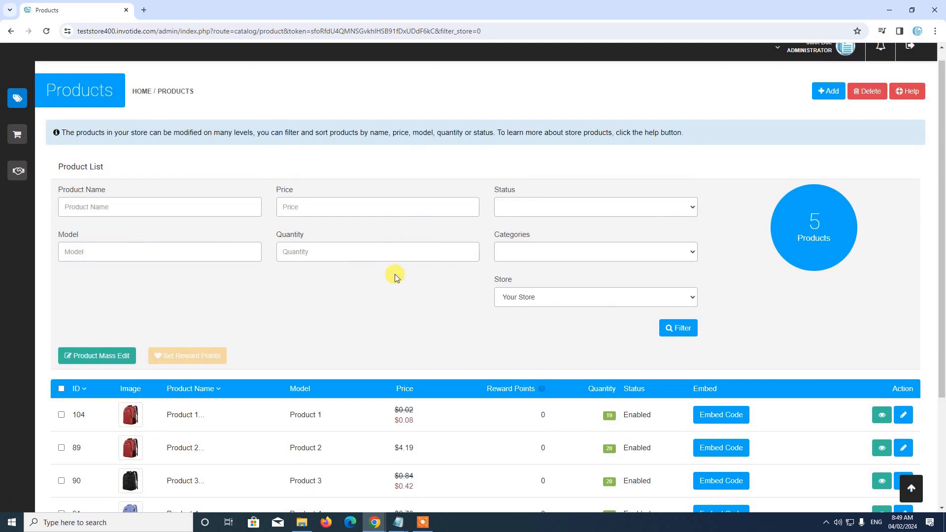
# Start a new physical product named Test Product
pyautogui.click(829, 91)
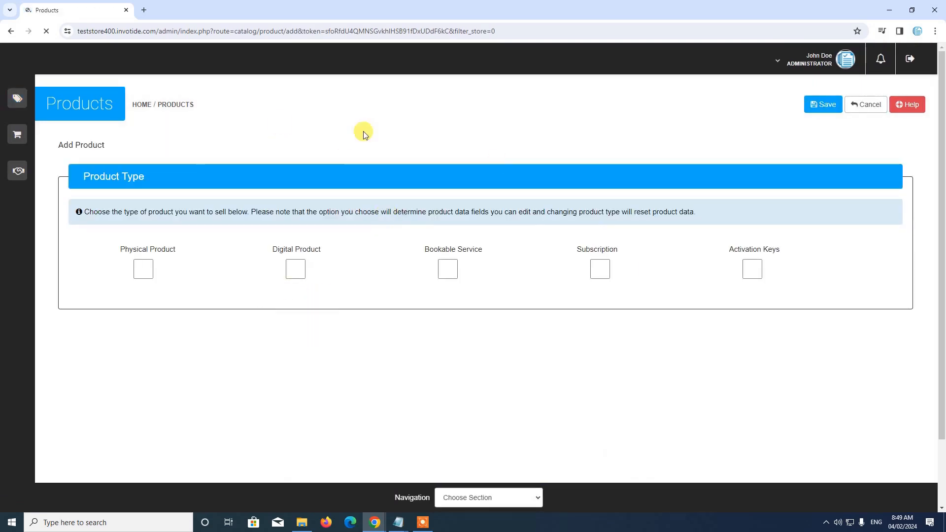
pyautogui.click(143, 270)
pyautogui.scroll(-4, 211, 226)
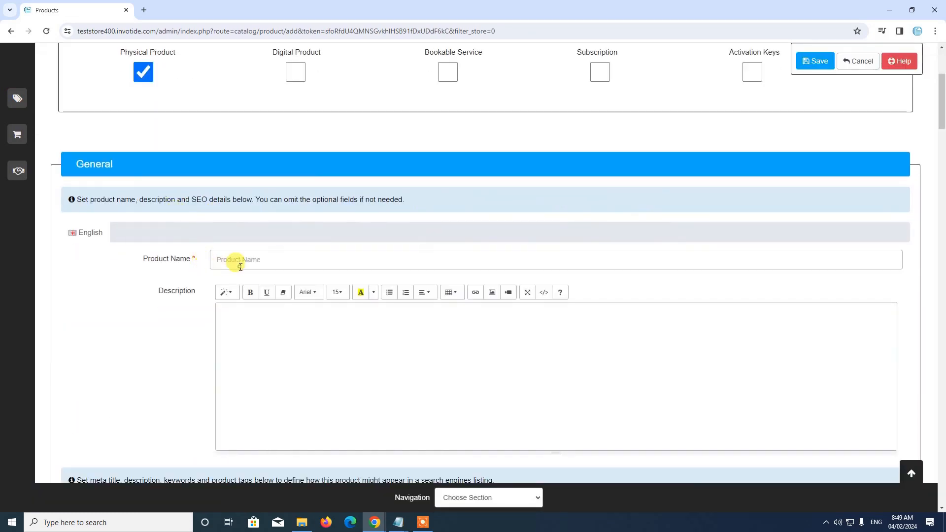
pyautogui.click(240, 266)
pyautogui.write('T')
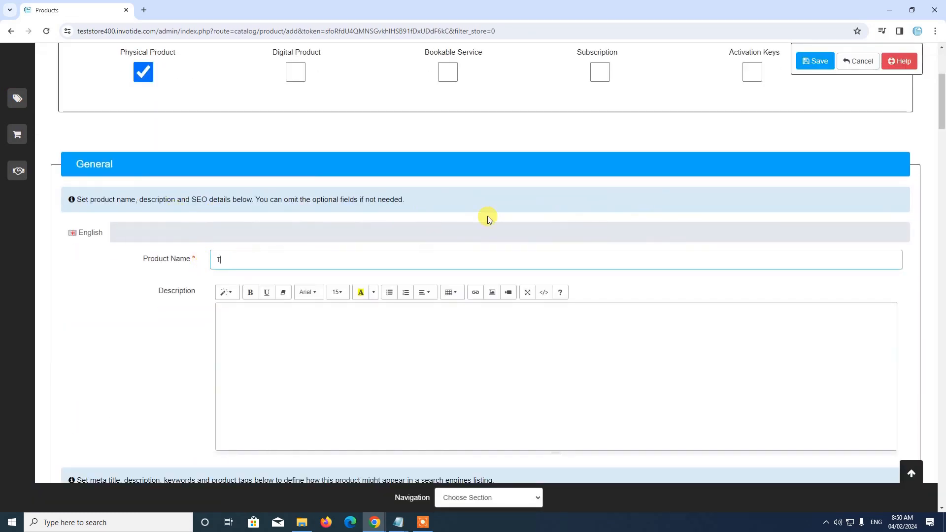
pyautogui.write('est Pr')
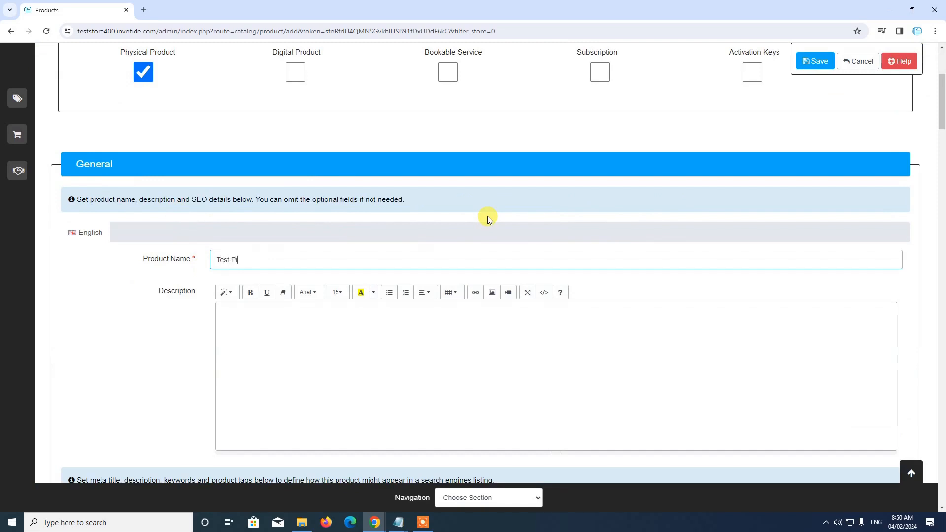
pyautogui.write('oduct')
# Add description 'This is a demo product for secondary store' and begin the meta tag title
pyautogui.click(362, 365)
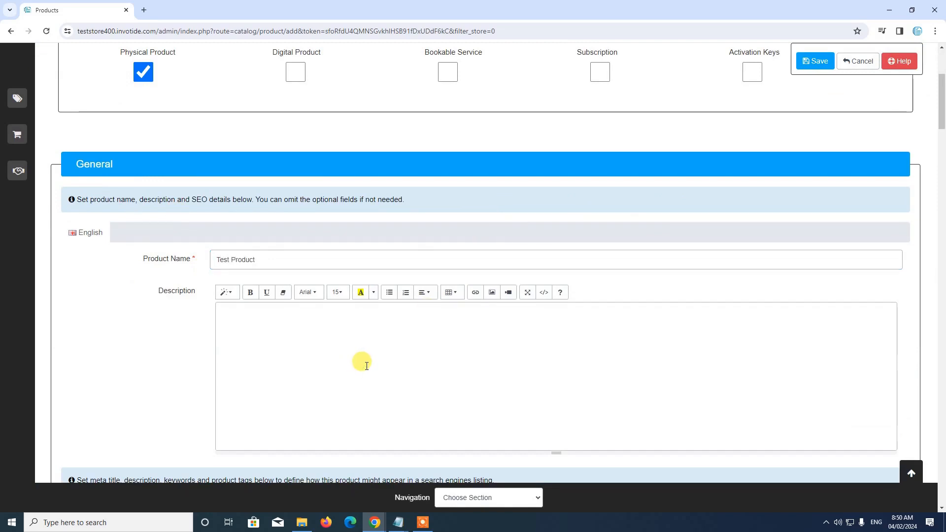
pyautogui.write('This is')
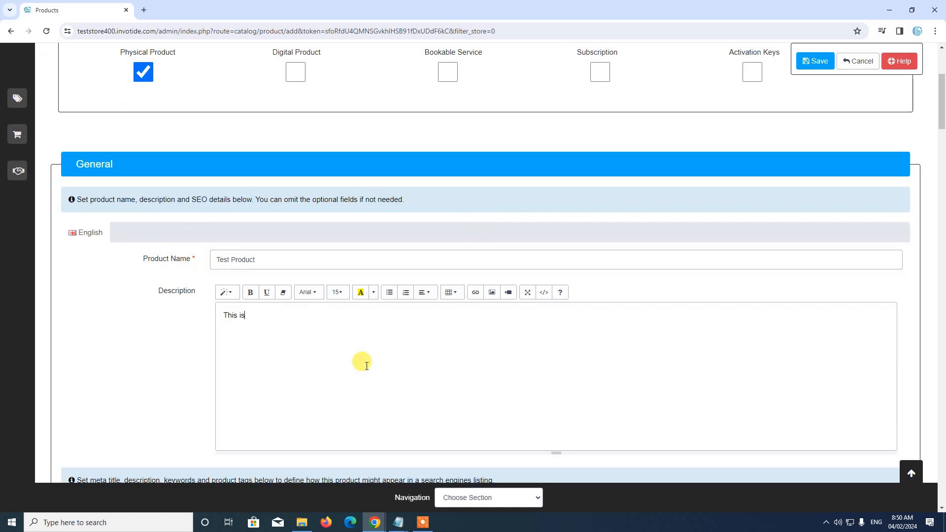
pyautogui.write(' a demo product for secondary store')
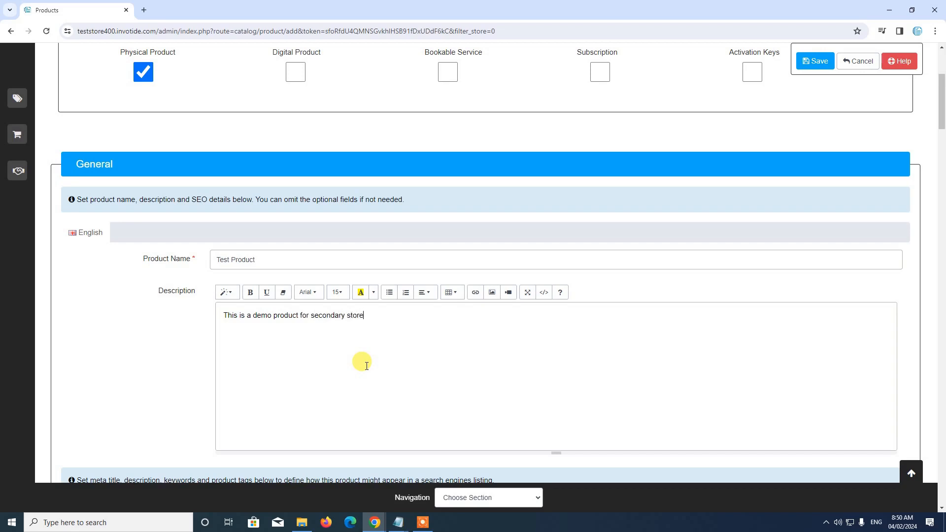
pyautogui.scroll(-5, 401, 334)
pyautogui.click(315, 272)
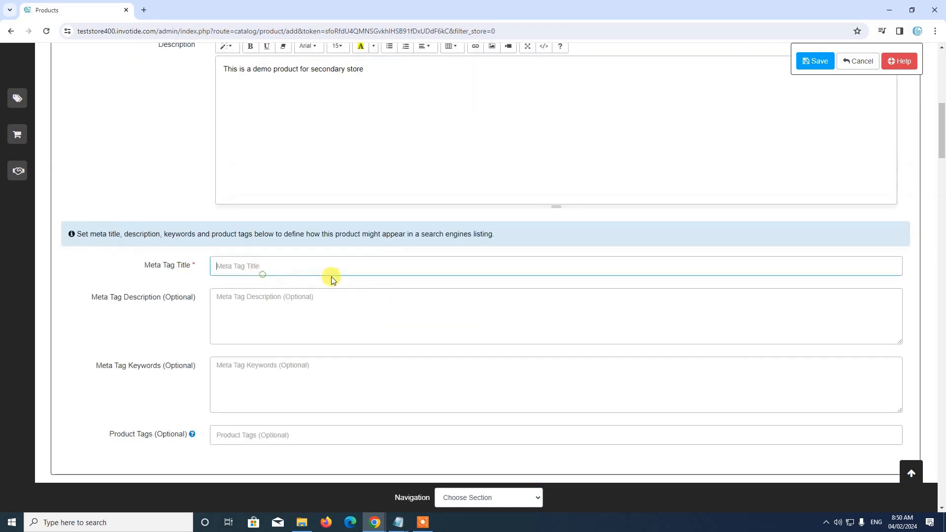
pyautogui.write('T')
pyautogui.write('est P')
pyautogui.write('or')
pyautogui.press('BackSpace')
pyautogui.press('BackSpace')
# Complete the meta tag title 'Test Product' and make the product available in ABC Store
pyautogui.write('roduct')
pyautogui.scroll(-2, 398, 251)
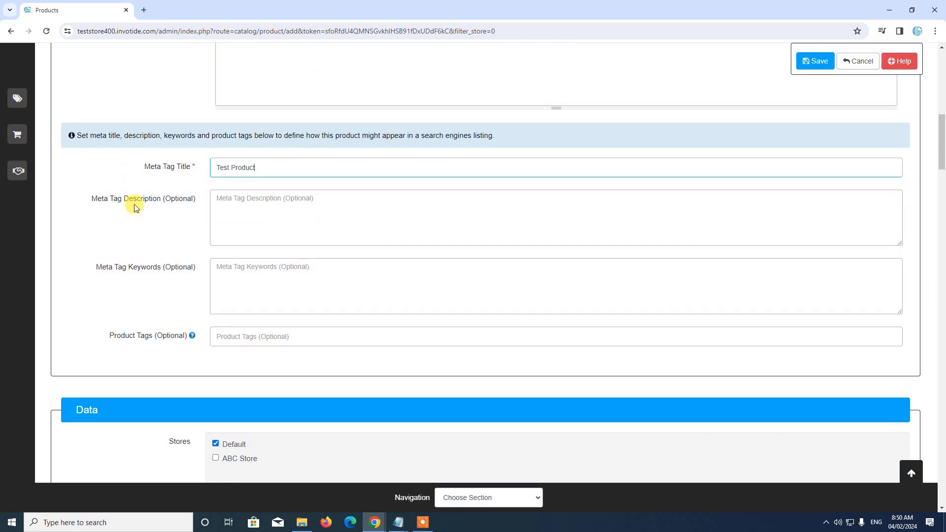
pyautogui.scroll(-2, 254, 269)
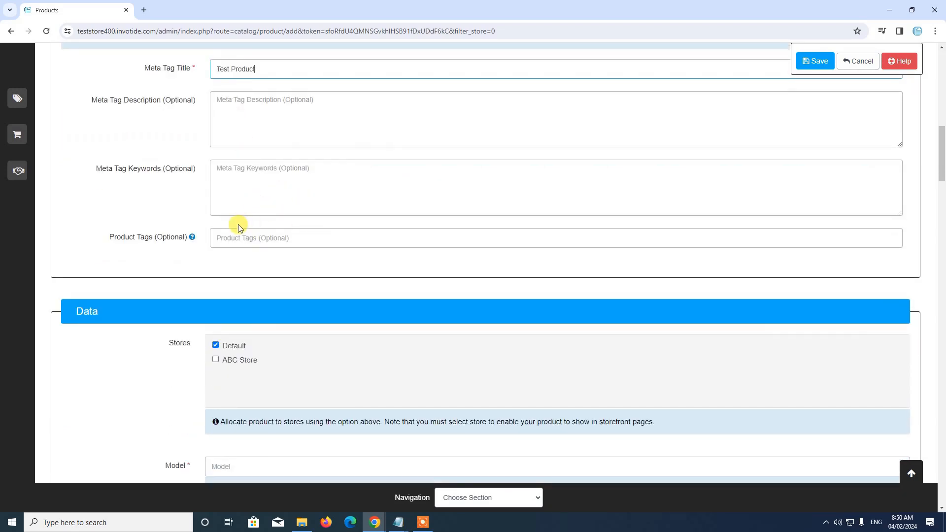
pyautogui.scroll(-3, 295, 232)
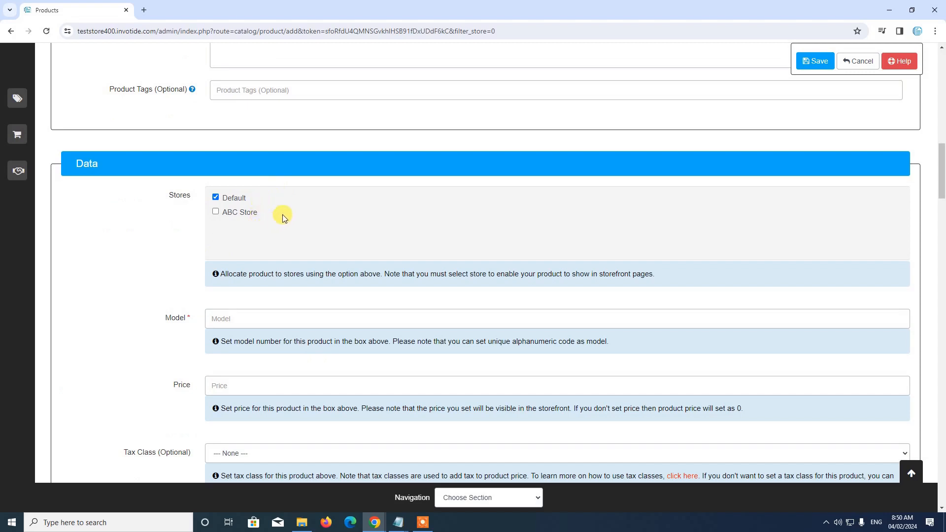
pyautogui.click(217, 212)
pyautogui.scroll(-3, 350, 214)
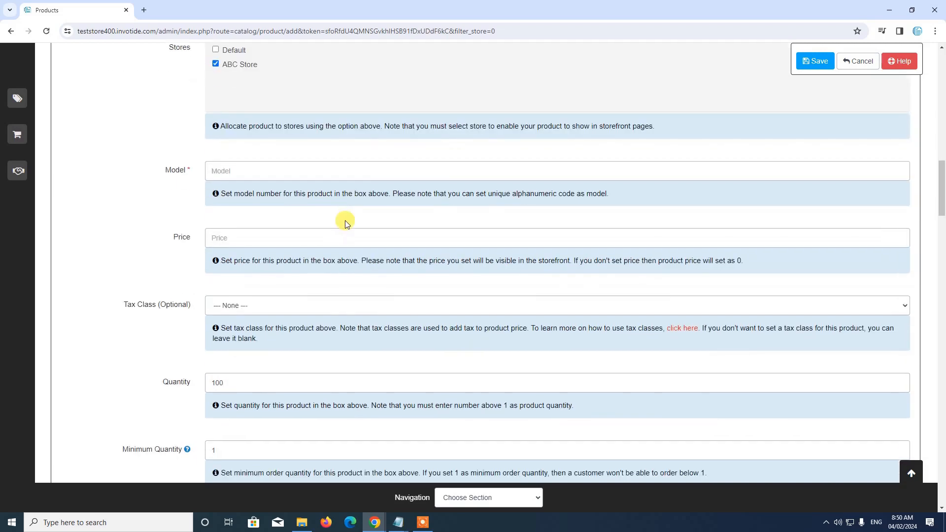
# Enter model 10 and price 20 for the product
pyautogui.click(259, 168)
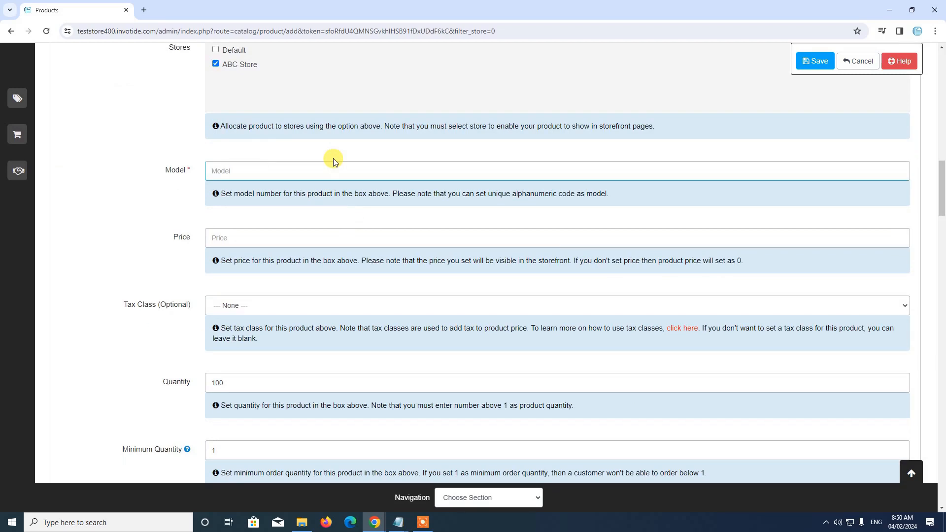
pyautogui.scroll(-2, 228, 194)
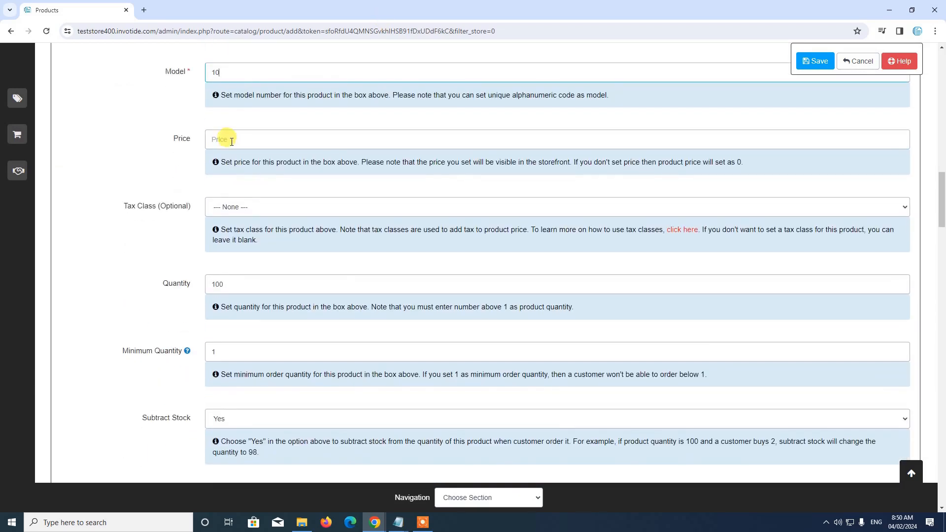
pyautogui.click(230, 141)
pyautogui.write('2')
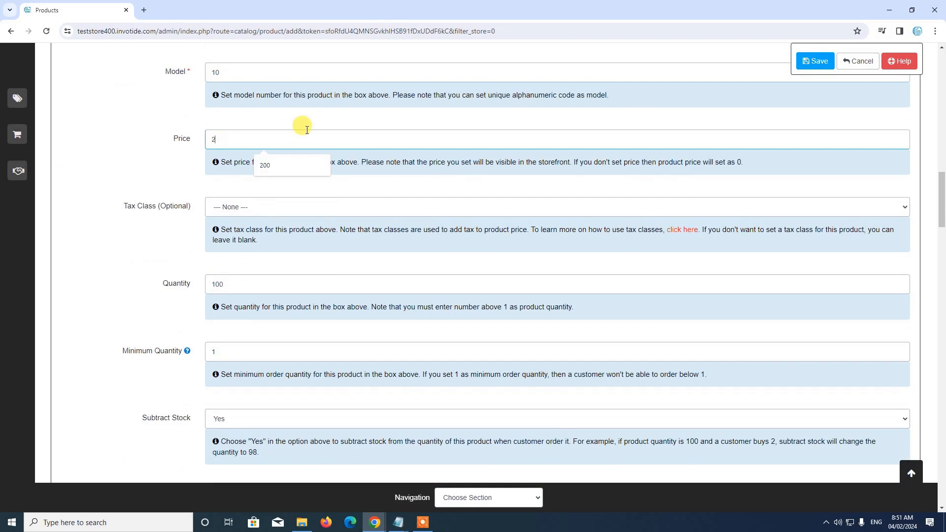
pyautogui.write('0')
pyautogui.scroll(-1, 198, 153)
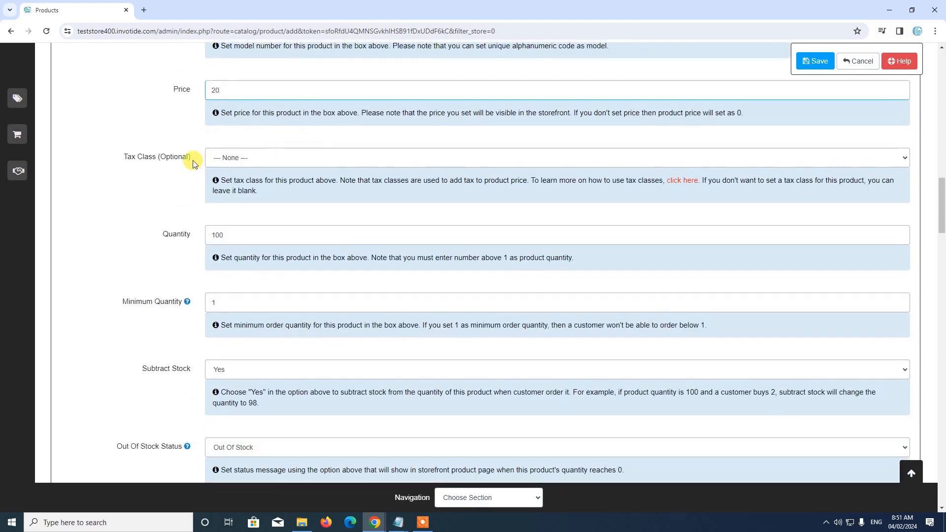
pyautogui.scroll(-3, 242, 226)
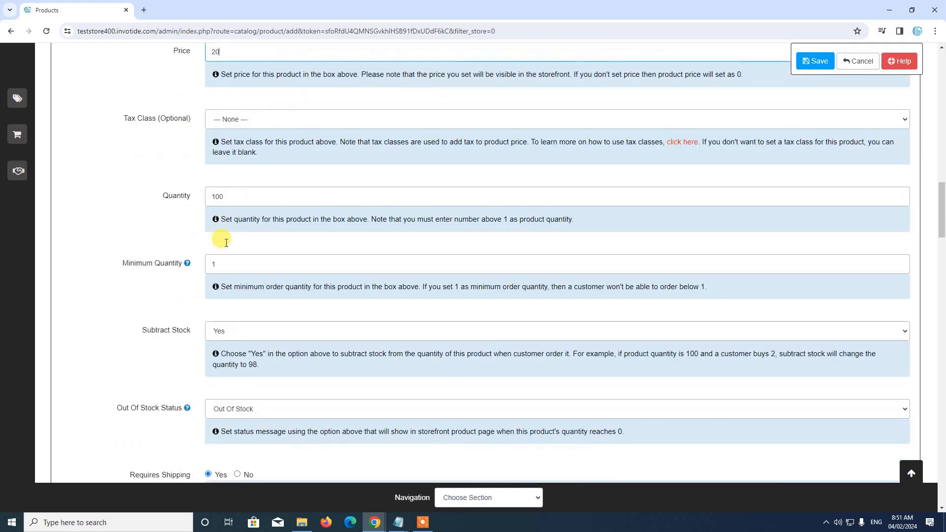
pyautogui.scroll(-8, 248, 231)
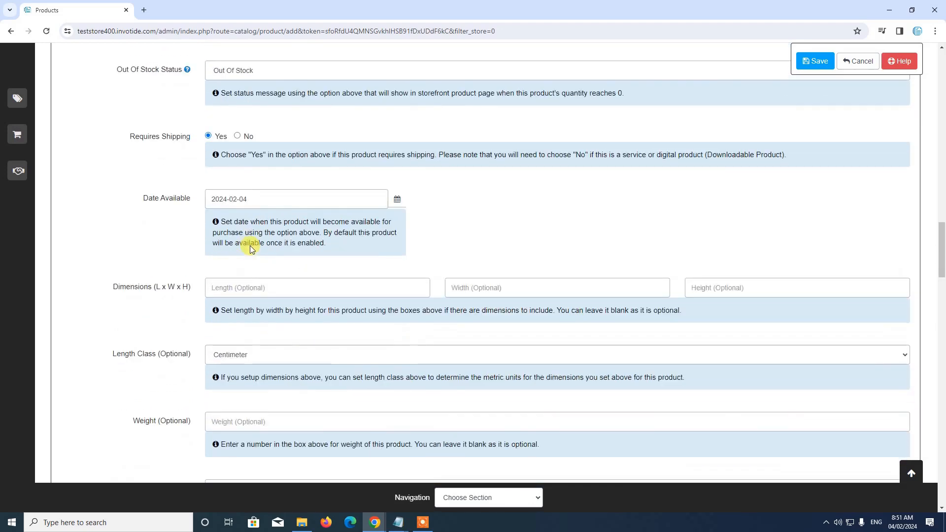
pyautogui.scroll(-2, 250, 245)
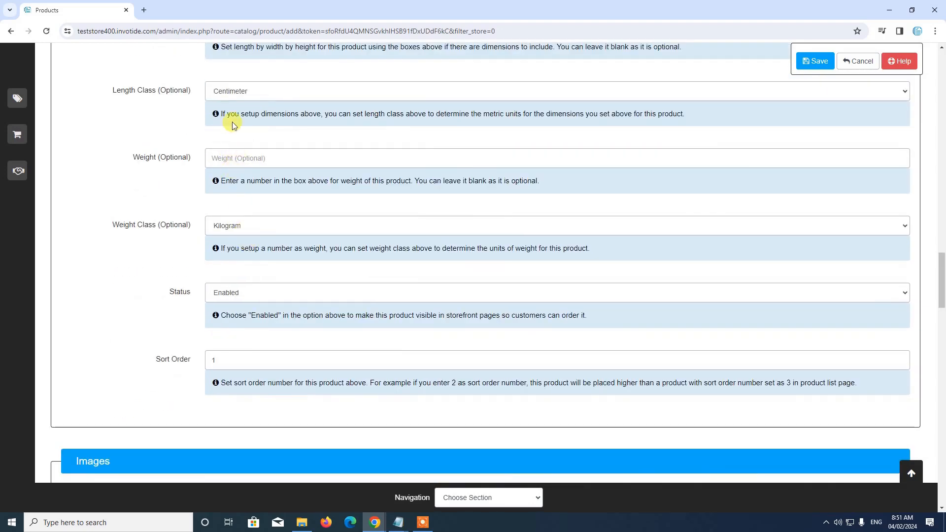
# Keep Length Class as centimetres and Status as Enabled
pyautogui.click(249, 92)
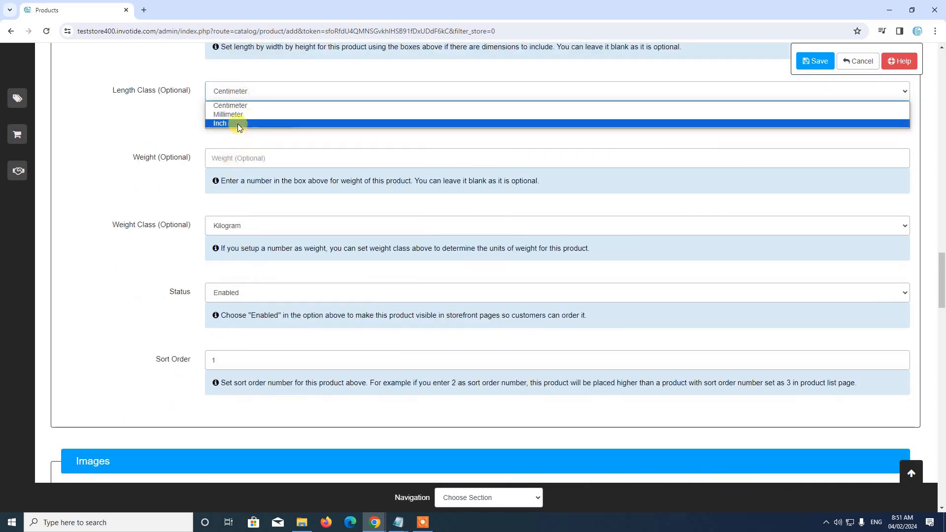
pyautogui.click(41, 153)
pyautogui.scroll(-2, 238, 243)
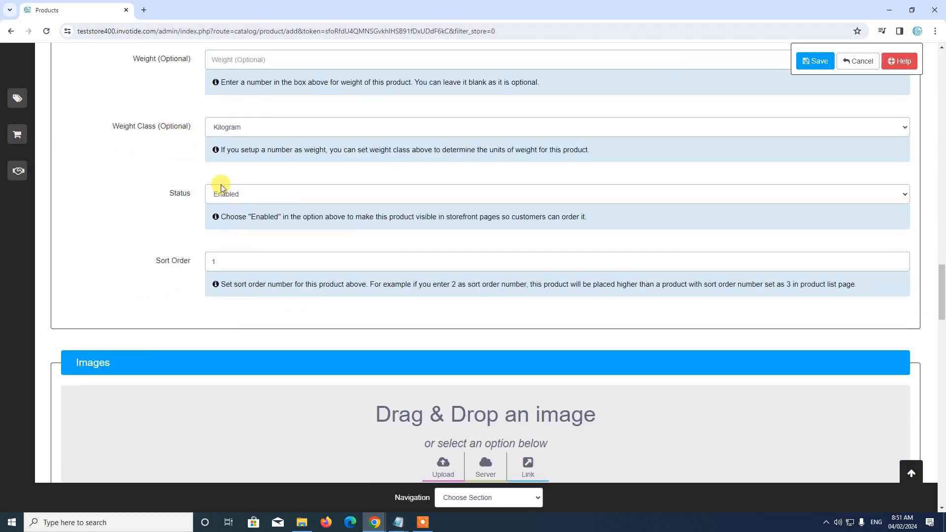
pyautogui.click(256, 195)
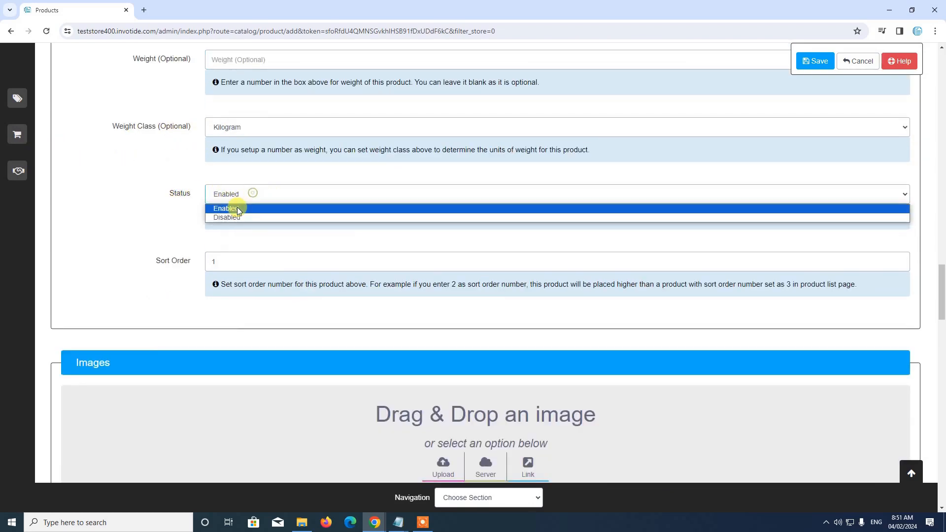
pyautogui.click(237, 207)
pyautogui.scroll(-2, 230, 220)
pyautogui.scroll(-2, 296, 239)
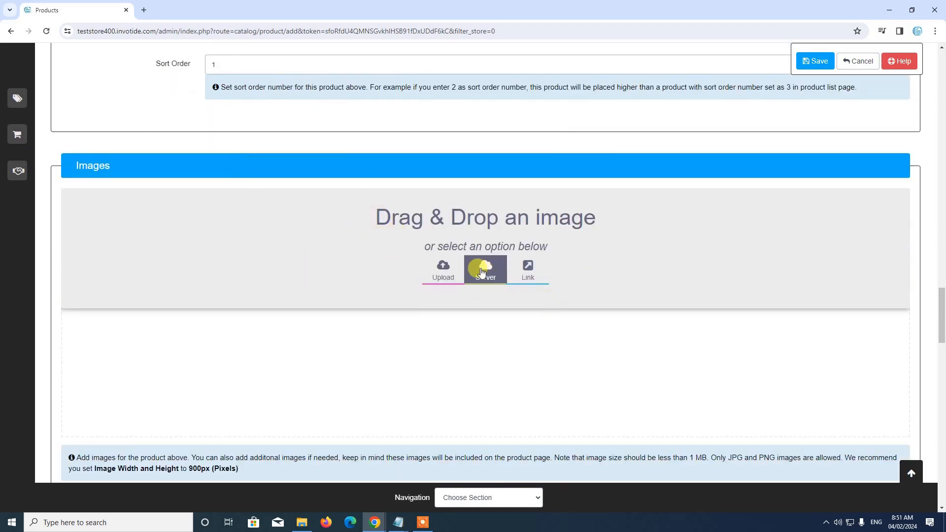
# Add red backpack image 158 from page 5 of the server Image Manager to the product
pyautogui.click(480, 283)
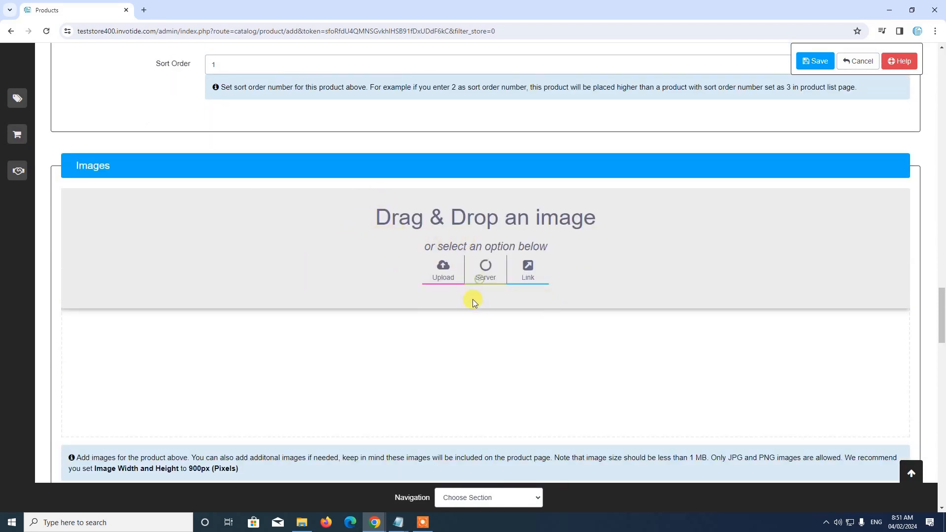
pyautogui.scroll(-3, 493, 269)
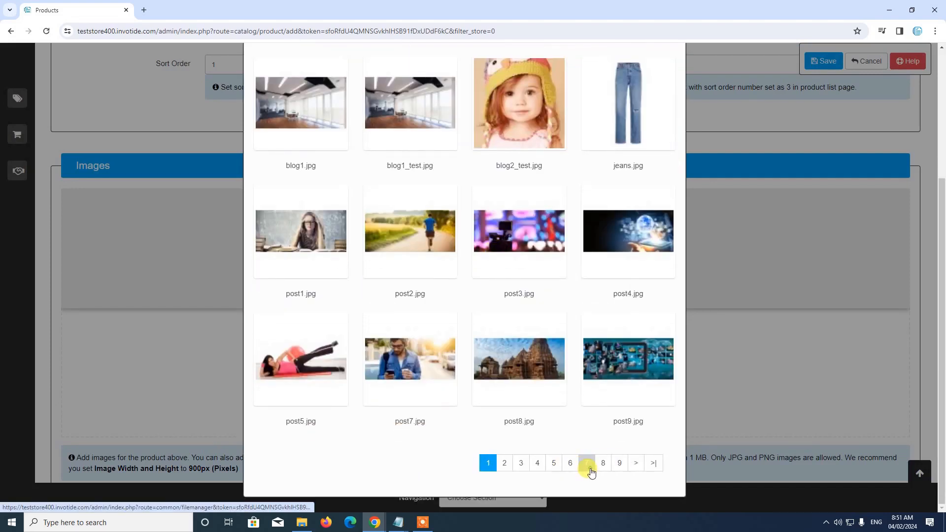
pyautogui.click(553, 464)
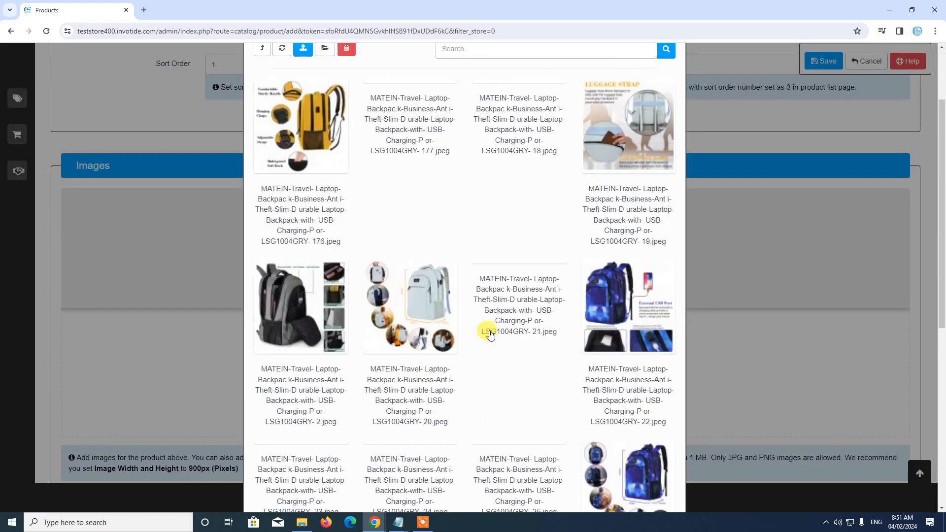
pyautogui.scroll(-3, 485, 336)
pyautogui.scroll(-5, 487, 343)
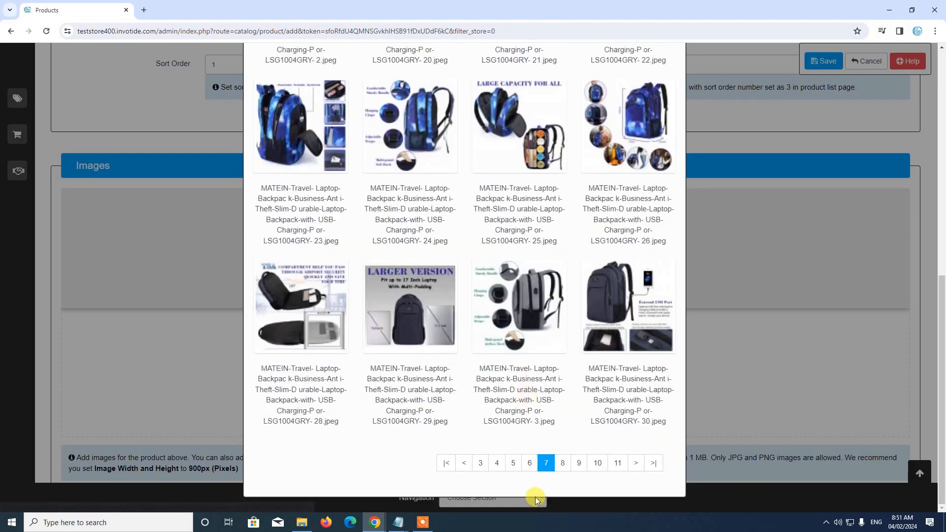
pyautogui.click(513, 464)
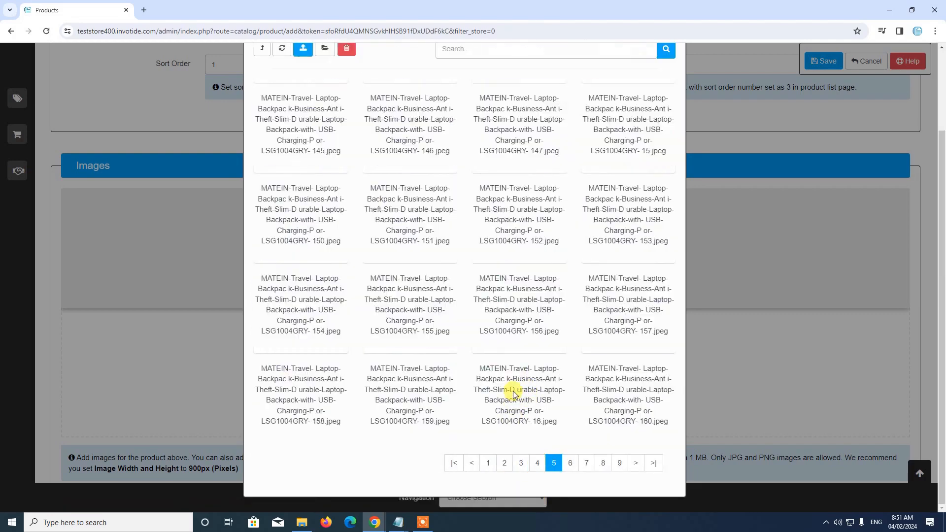
pyautogui.scroll(-10, 401, 317)
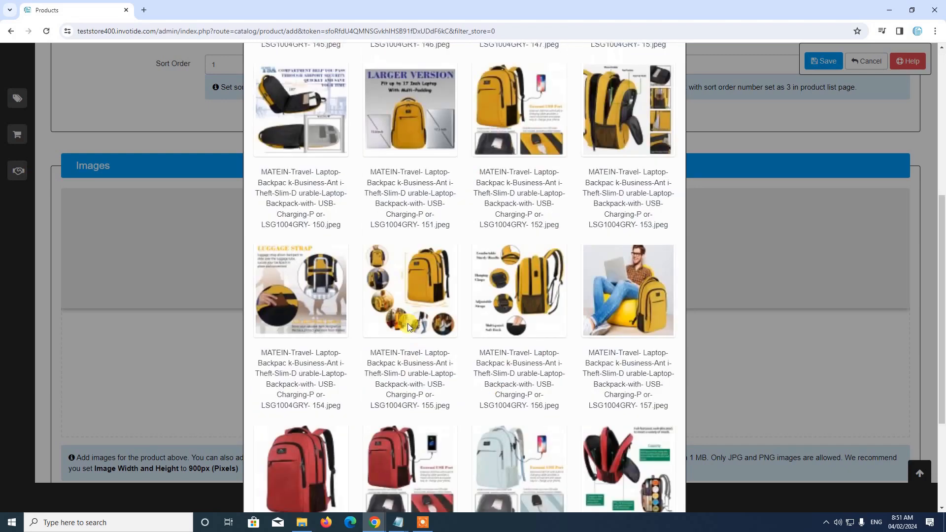
pyautogui.click(318, 334)
pyautogui.scroll(10, 386, 295)
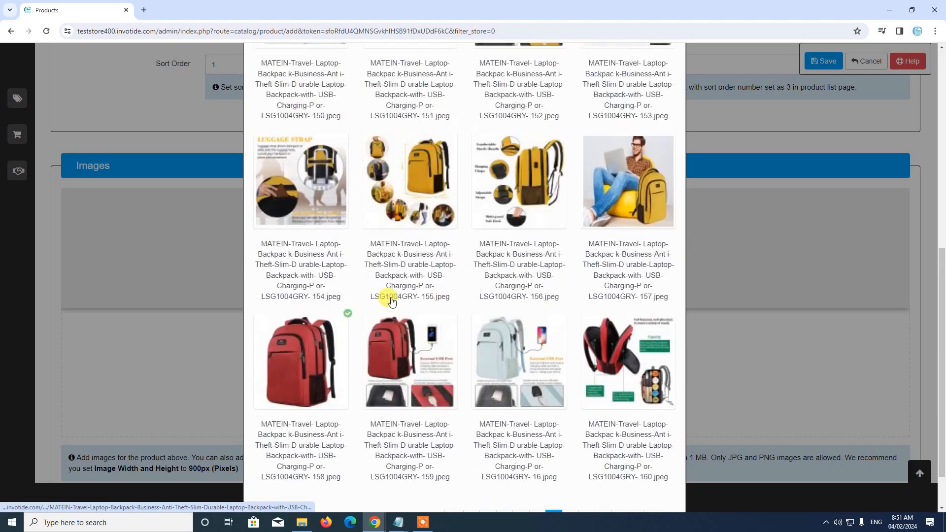
pyautogui.click(367, 148)
pyautogui.scroll(-3, 478, 319)
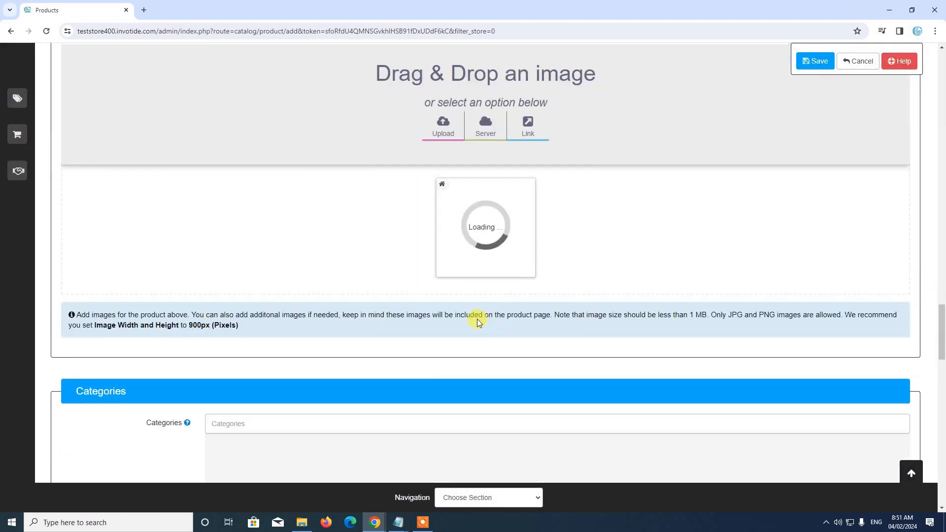
pyautogui.scroll(-5, 462, 276)
pyautogui.scroll(5, 461, 276)
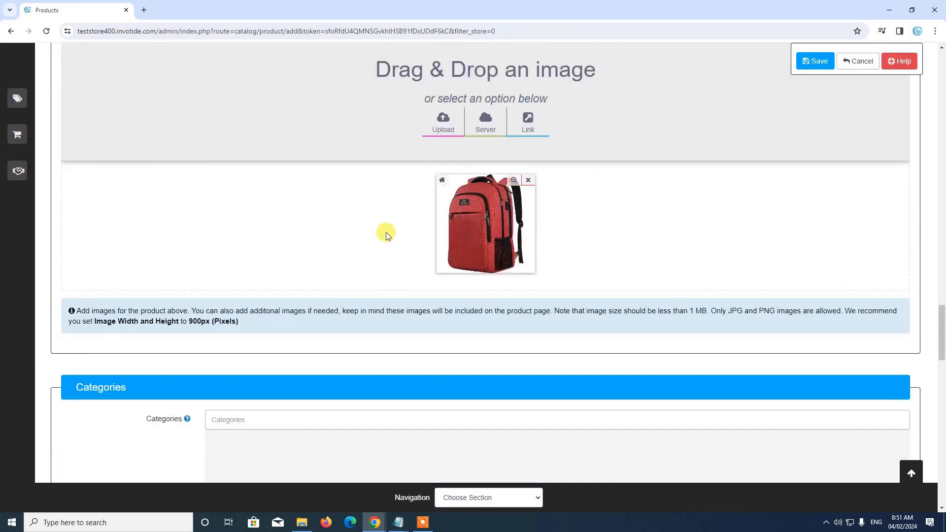
# Open the Setup Categories window from the product form's Categories section
pyautogui.scroll(-3, 386, 232)
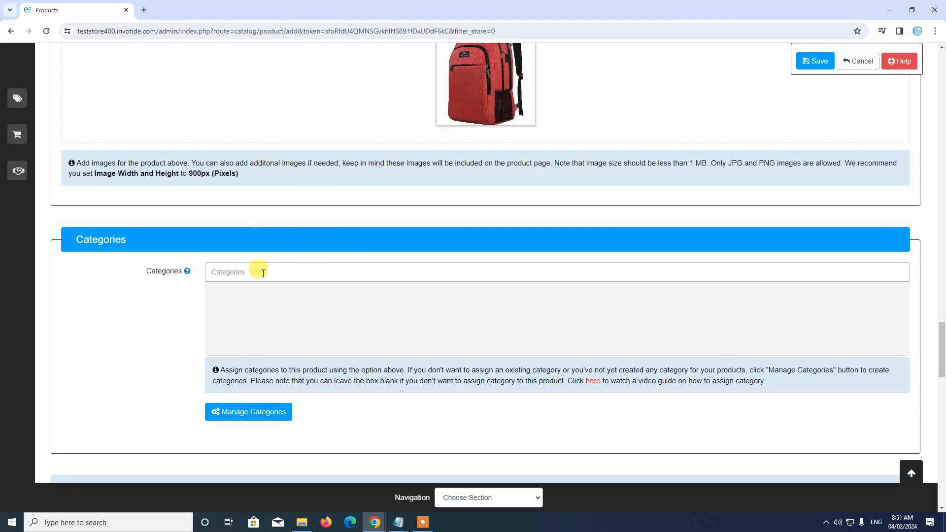
pyautogui.scroll(-2, 295, 273)
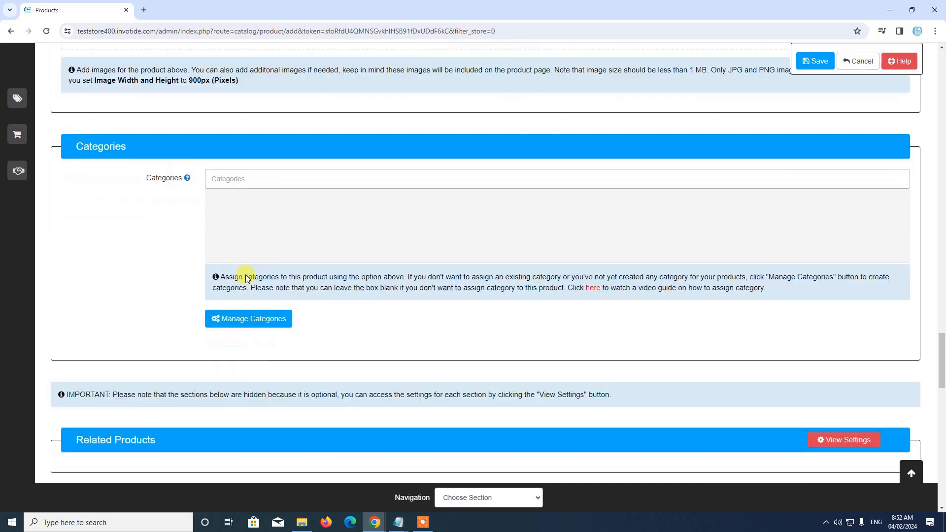
pyautogui.click(247, 313)
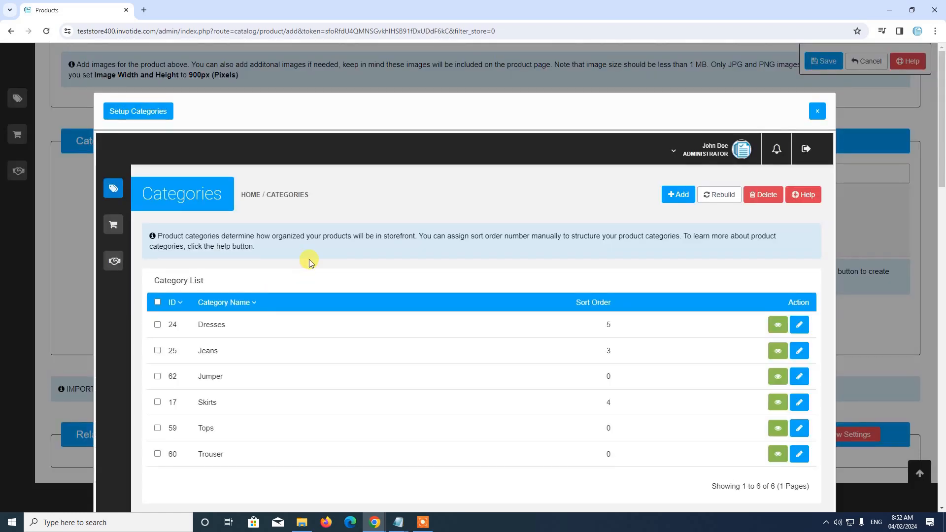
# In Setup Categories, start a new category to get an empty Add Category form
pyautogui.scroll(-3, 309, 261)
pyautogui.scroll(3, 309, 260)
pyautogui.scroll(-3, 421, 291)
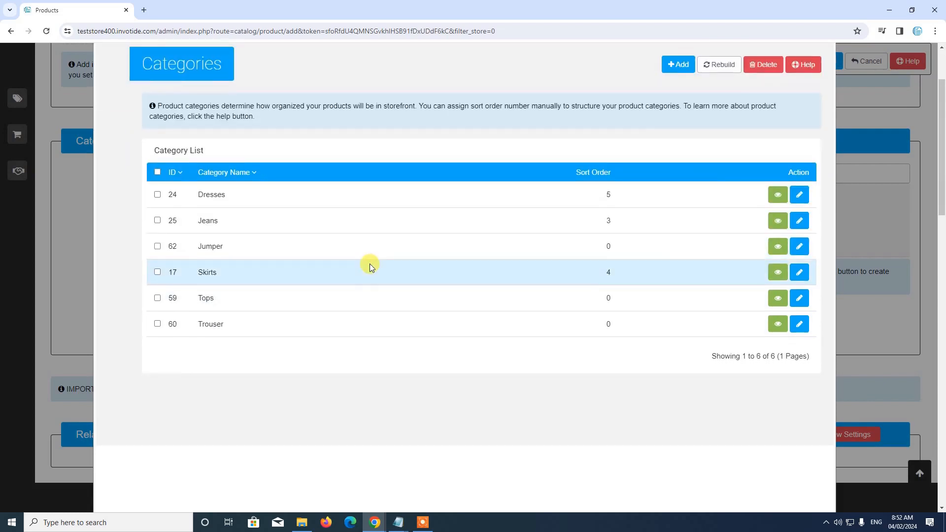
pyautogui.scroll(1, 583, 140)
pyautogui.scroll(1, 668, 173)
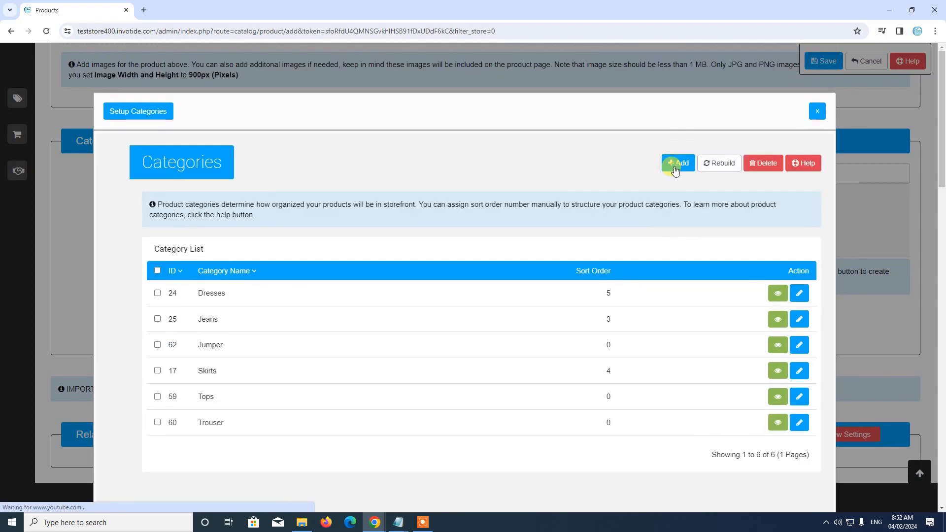
pyautogui.click(676, 170)
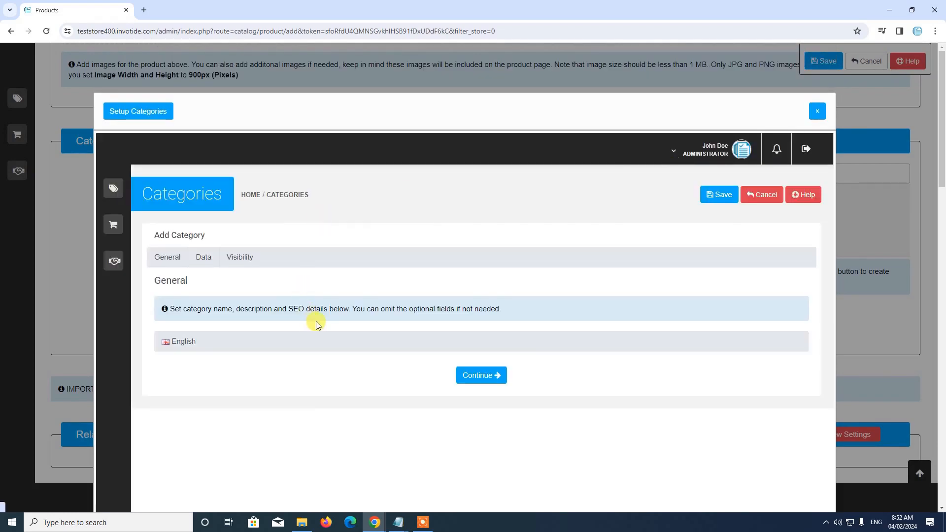
pyautogui.scroll(-2, 314, 322)
pyautogui.scroll(-2, 316, 324)
# Enter category name 'Test Category', a demo-for-secondary-store description, and meta title 'Test Category'
pyautogui.click(304, 189)
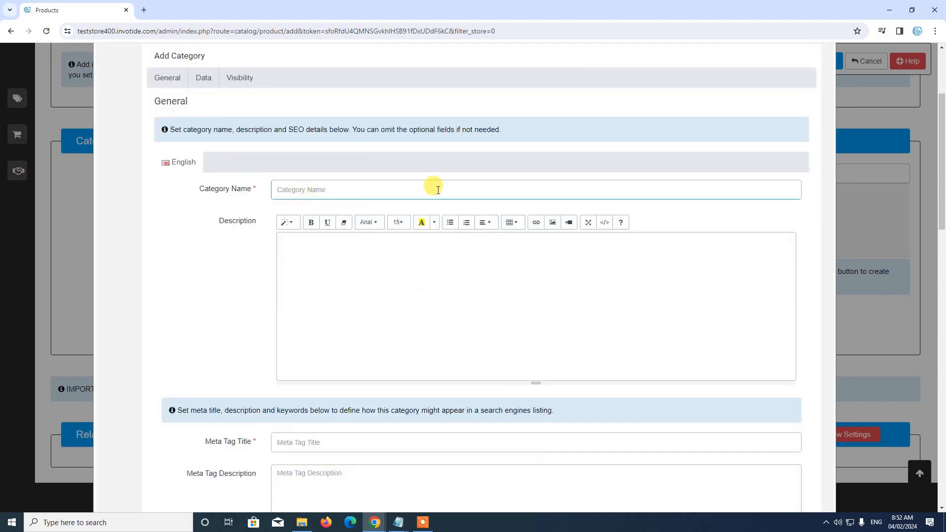
pyautogui.write('Test Category')
pyautogui.click(426, 261)
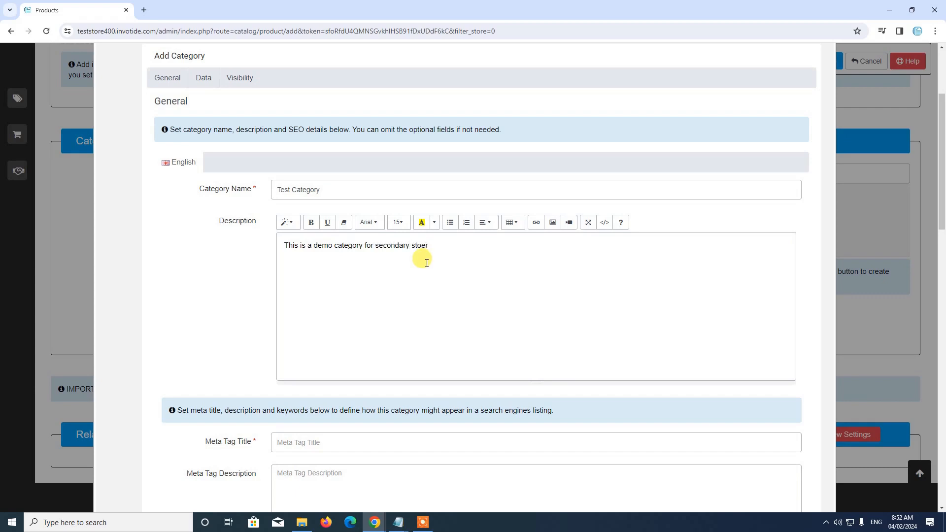
pyautogui.scroll(-3, 427, 263)
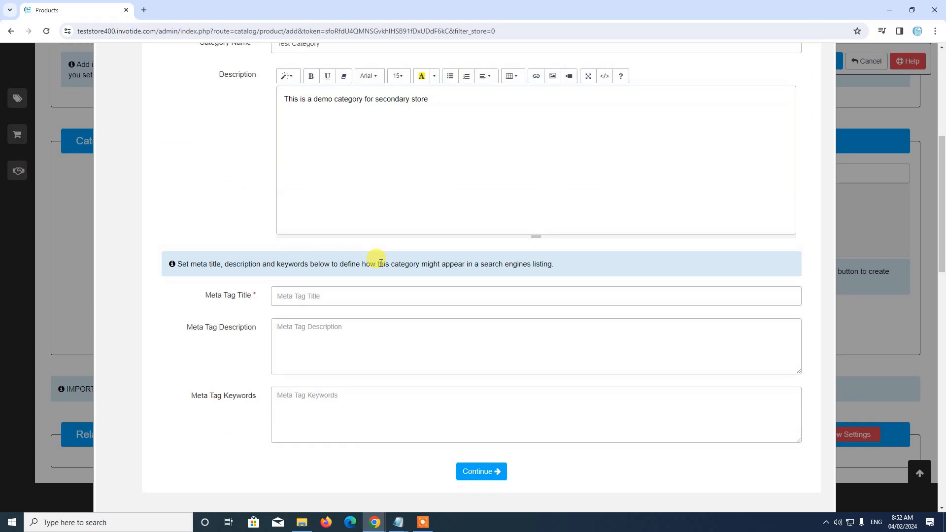
pyautogui.click(295, 294)
pyautogui.write('Test Category')
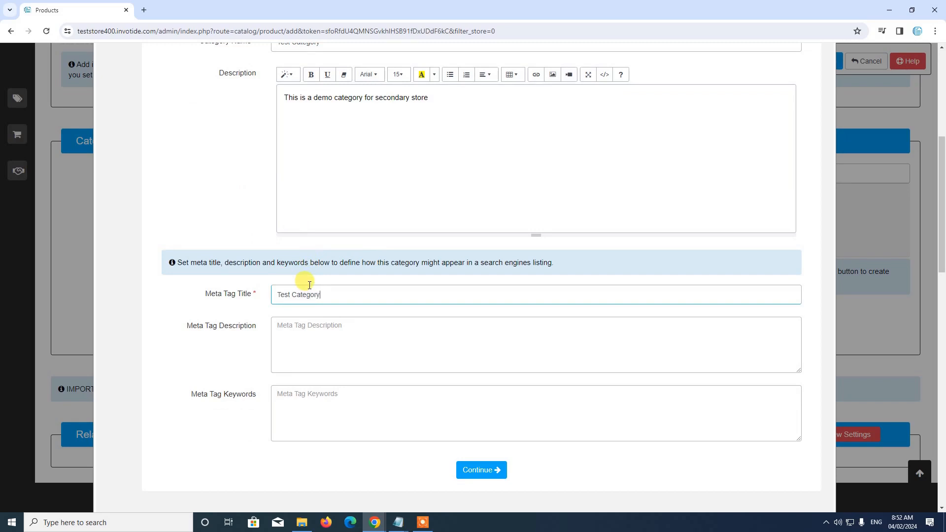
pyautogui.scroll(-2, 310, 281)
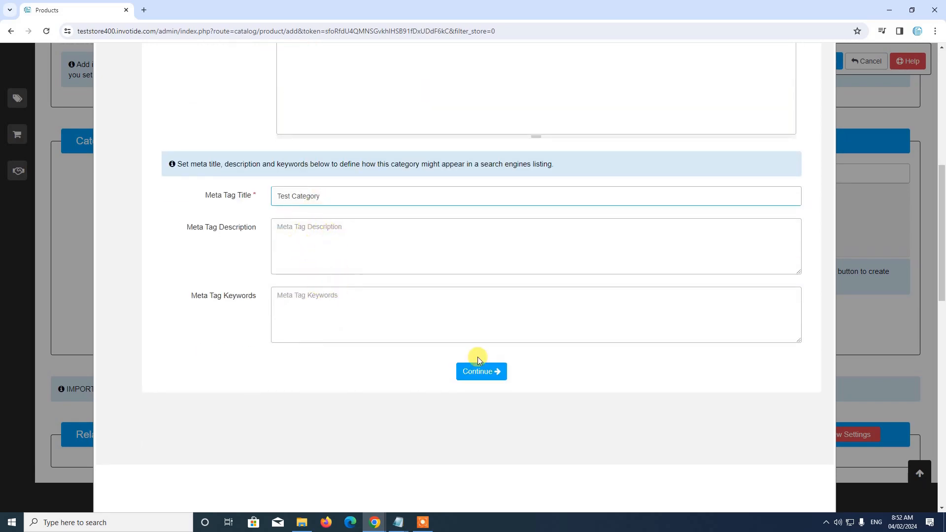
pyautogui.click(483, 375)
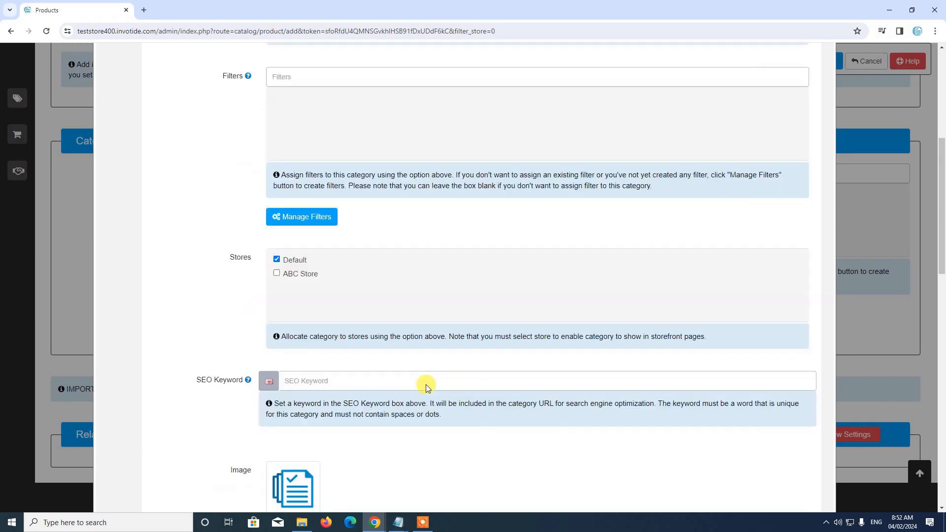
# Allocate the category to ABC Store only, removing it from Default
pyautogui.scroll(-2, 271, 298)
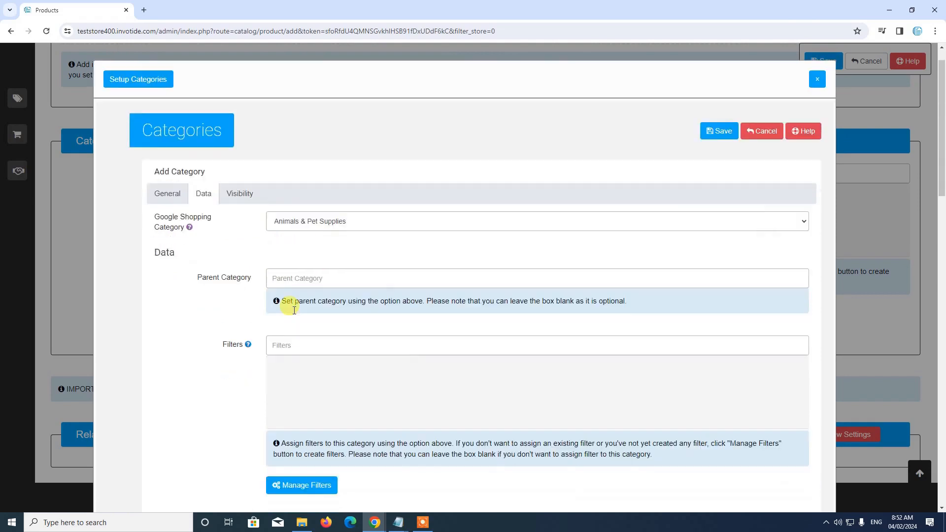
pyautogui.scroll(-1, 296, 302)
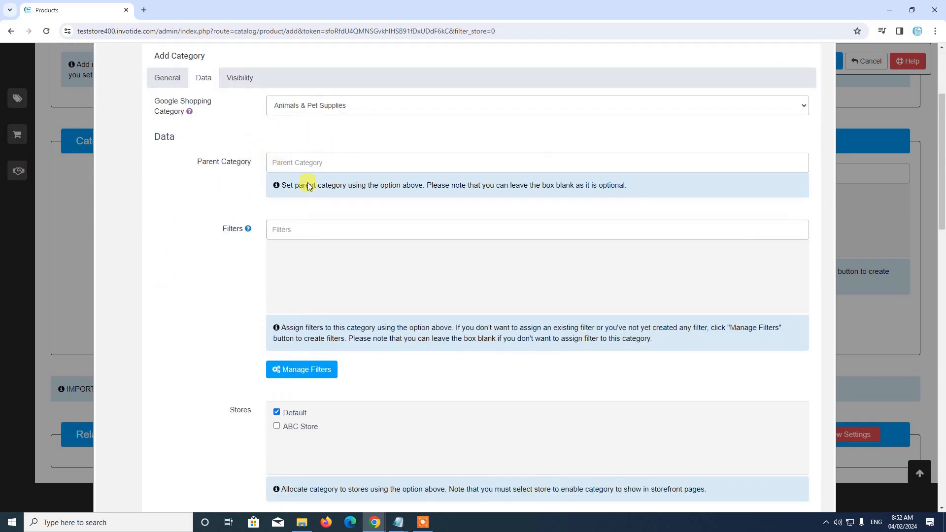
pyautogui.scroll(-2, 374, 247)
pyautogui.scroll(-2, 355, 232)
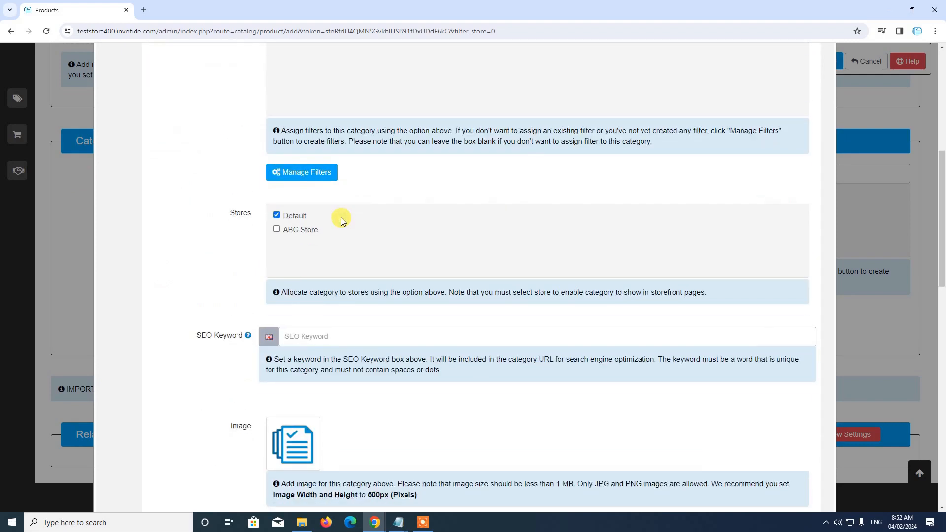
pyautogui.scroll(3, 338, 215)
pyautogui.scroll(-1, 414, 222)
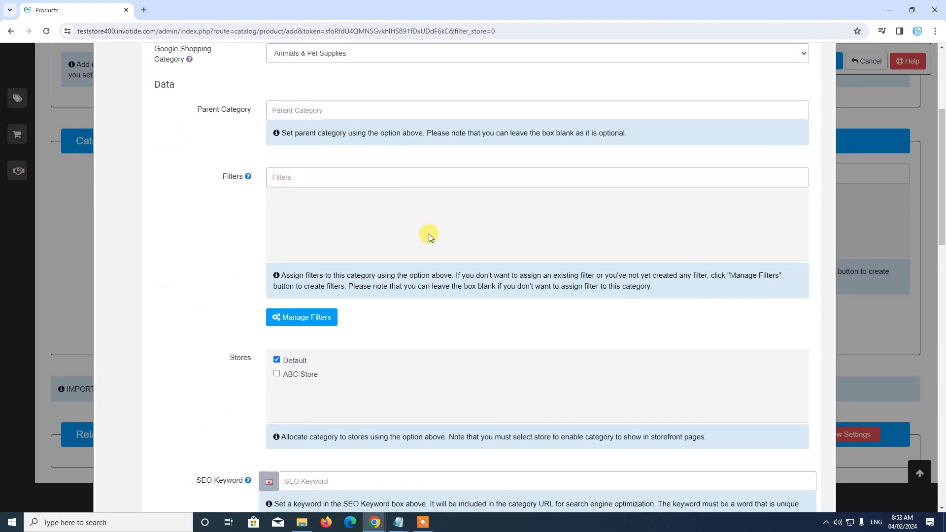
pyautogui.scroll(-1, 276, 271)
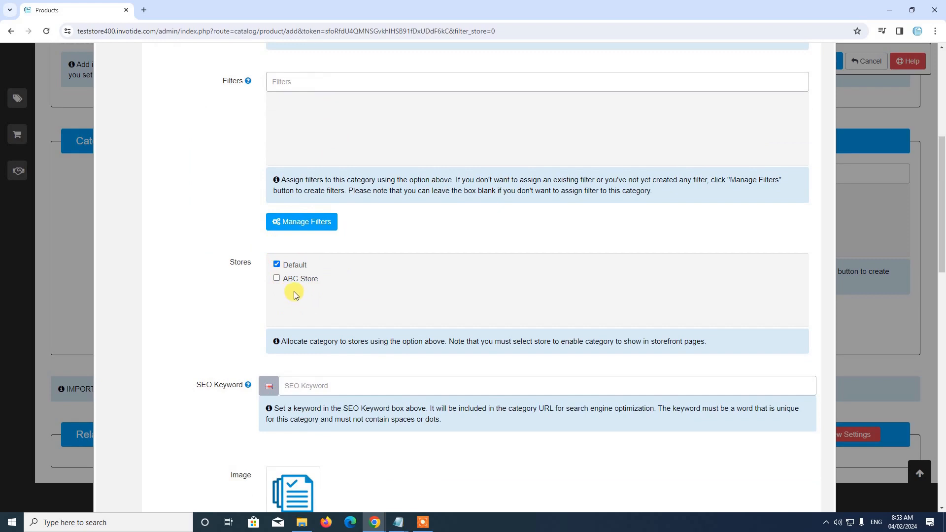
pyautogui.click(277, 266)
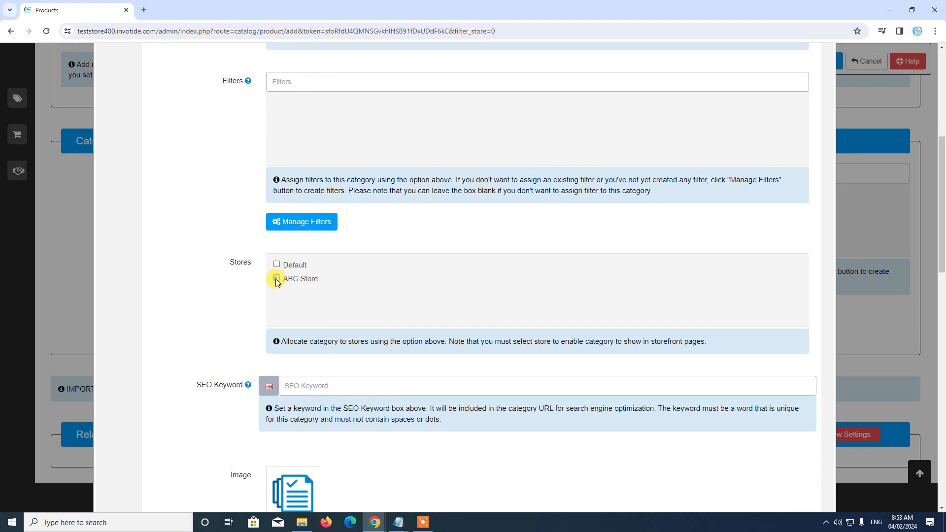
pyautogui.click(276, 279)
# Set the category's SEO keyword to 'testcategory'
pyautogui.scroll(-4, 304, 287)
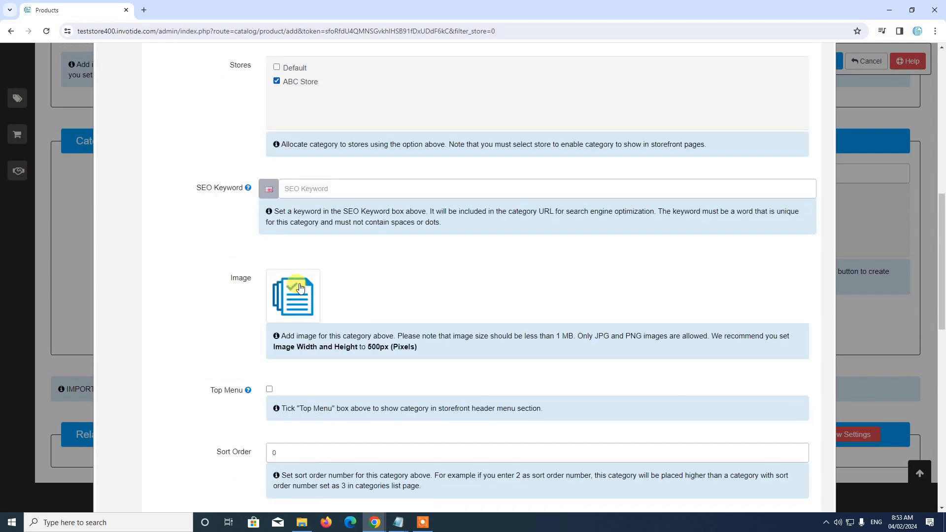
pyautogui.click(298, 190)
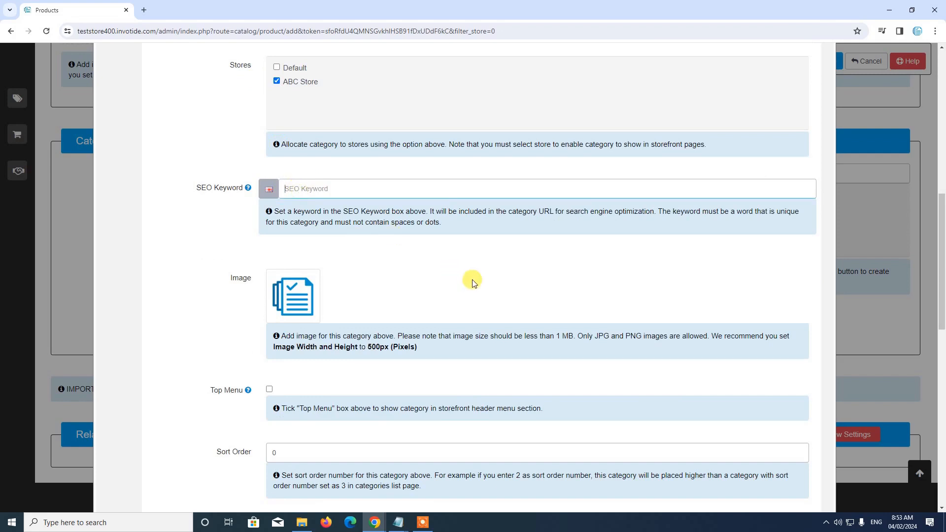
pyautogui.write('testcategory')
pyautogui.scroll(-2, 395, 271)
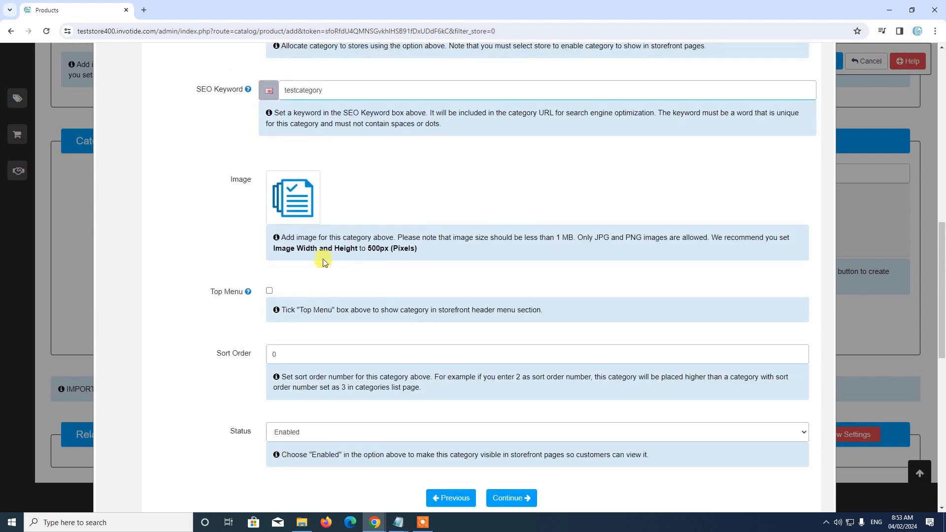
# Set the category image to jeans.jpg from the Image Manager
pyautogui.click(288, 202)
pyautogui.click(338, 195)
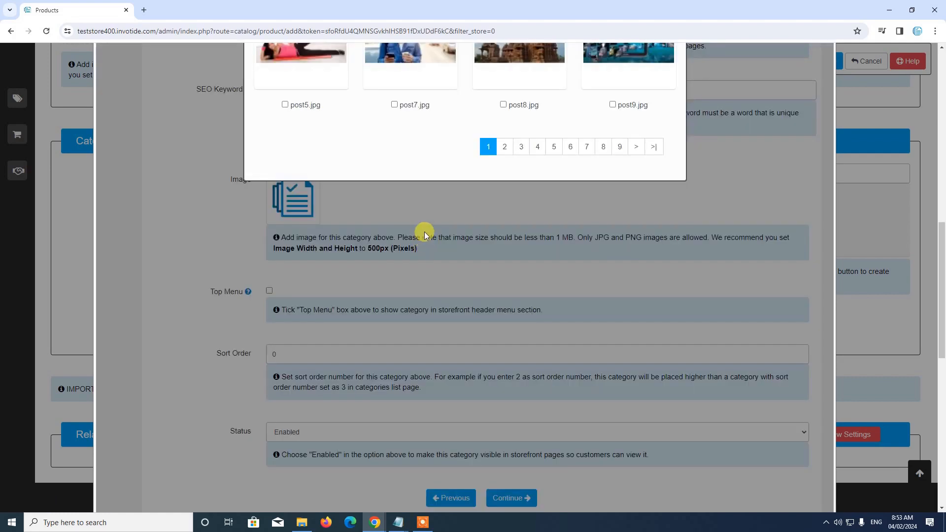
pyautogui.scroll(7, 425, 228)
pyautogui.scroll(-4, 597, 296)
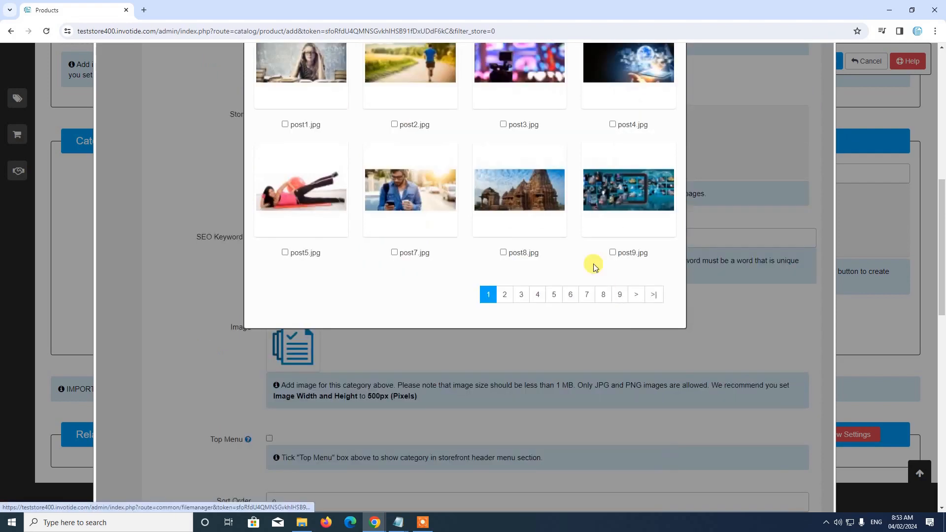
pyautogui.scroll(6, 595, 268)
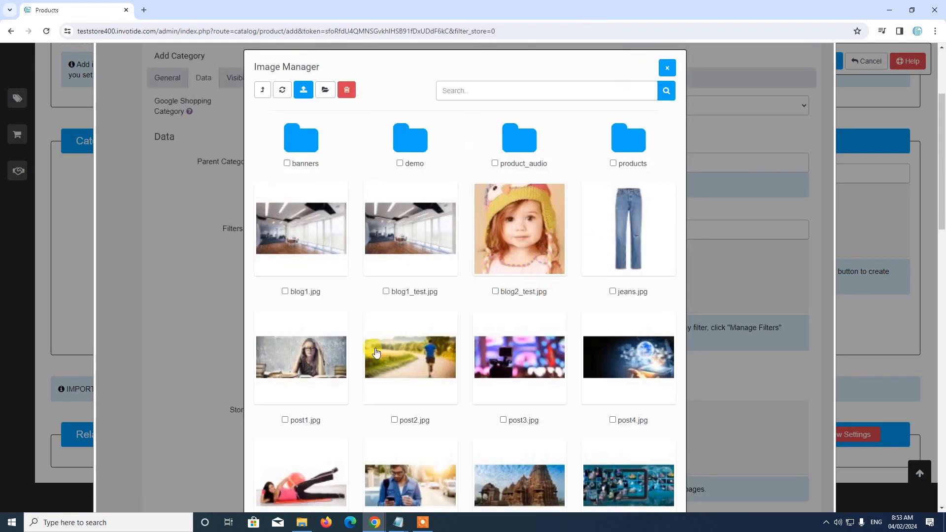
pyautogui.scroll(-1, 376, 352)
pyautogui.click(591, 192)
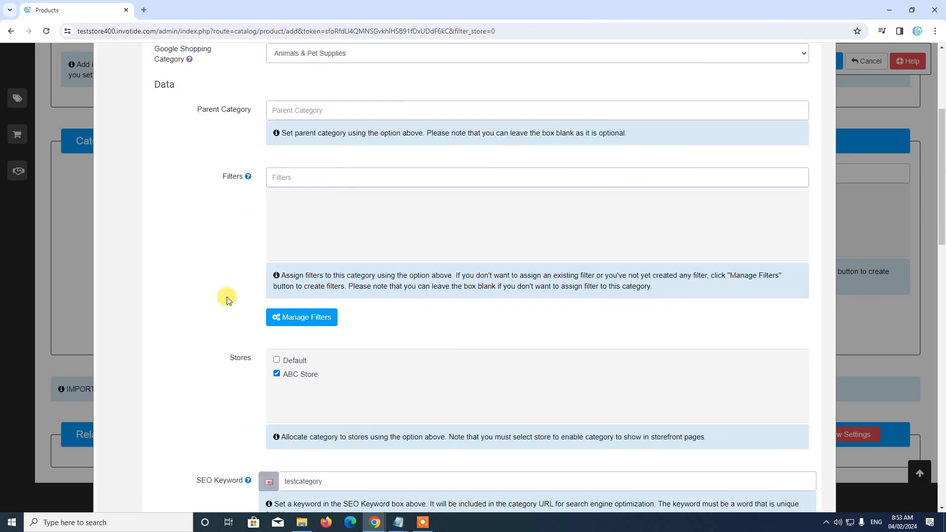
# Set the category's sort order to 1 with status Enabled
pyautogui.scroll(-7, 226, 297)
pyautogui.scroll(-2, 306, 296)
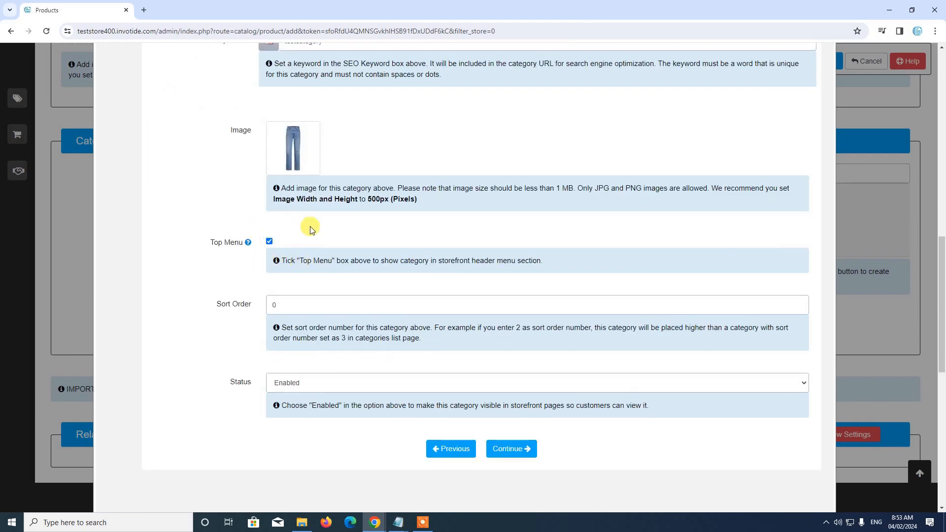
pyautogui.scroll(-1, 493, 256)
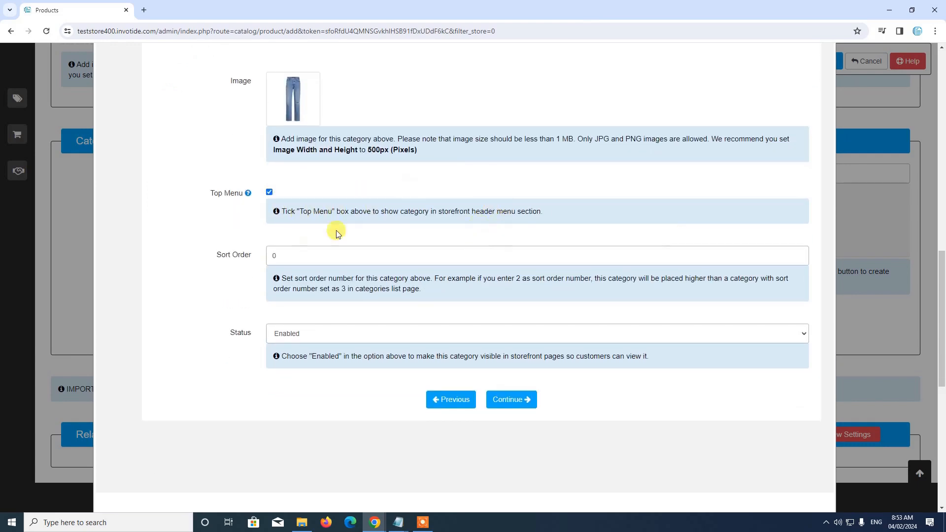
pyautogui.doubleClick(292, 254)
pyautogui.write('1')
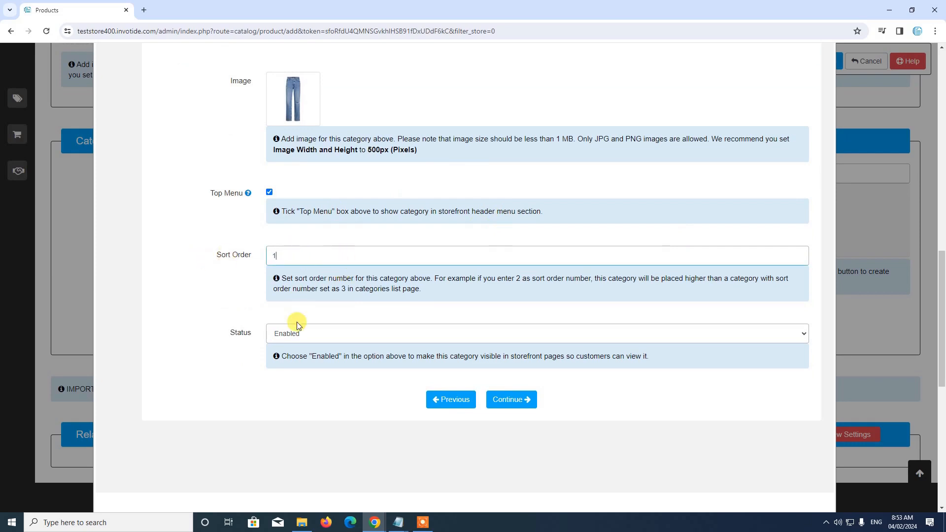
pyautogui.click(296, 333)
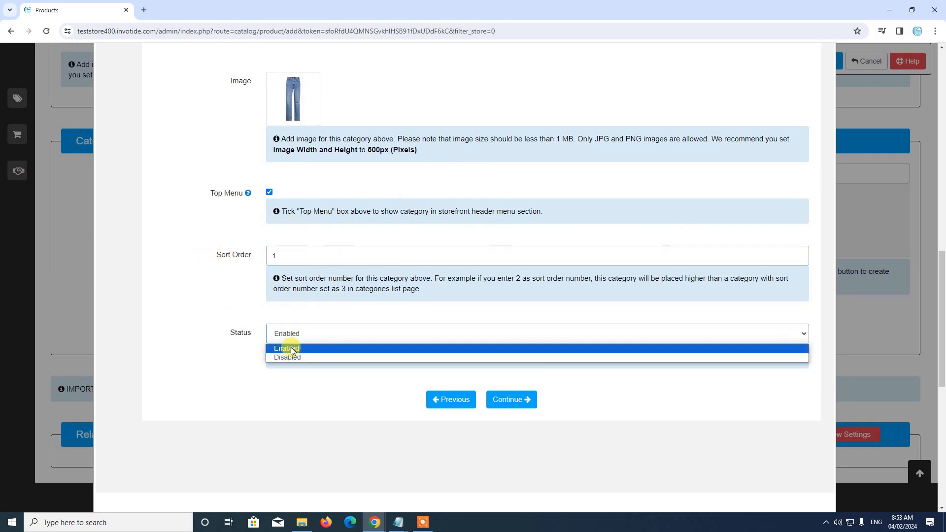
pyautogui.click(296, 345)
pyautogui.click(506, 403)
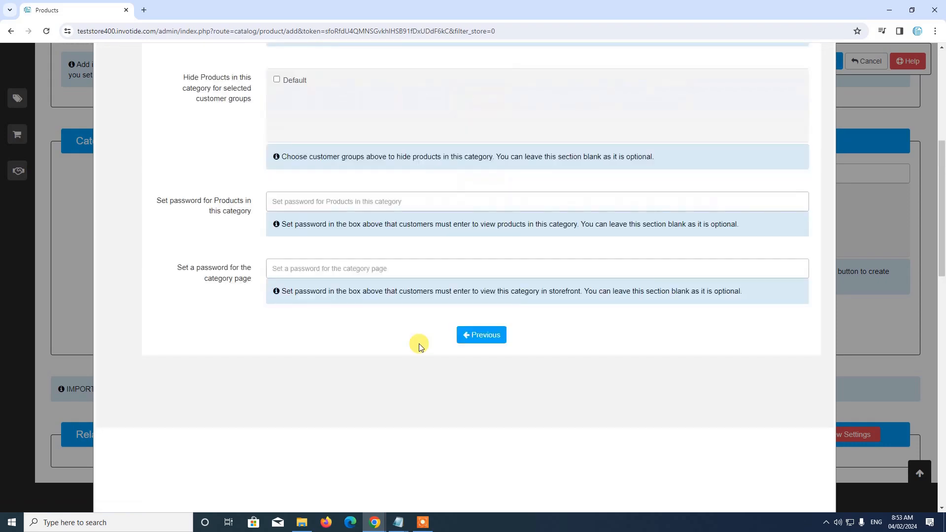
pyautogui.scroll(-4, 301, 258)
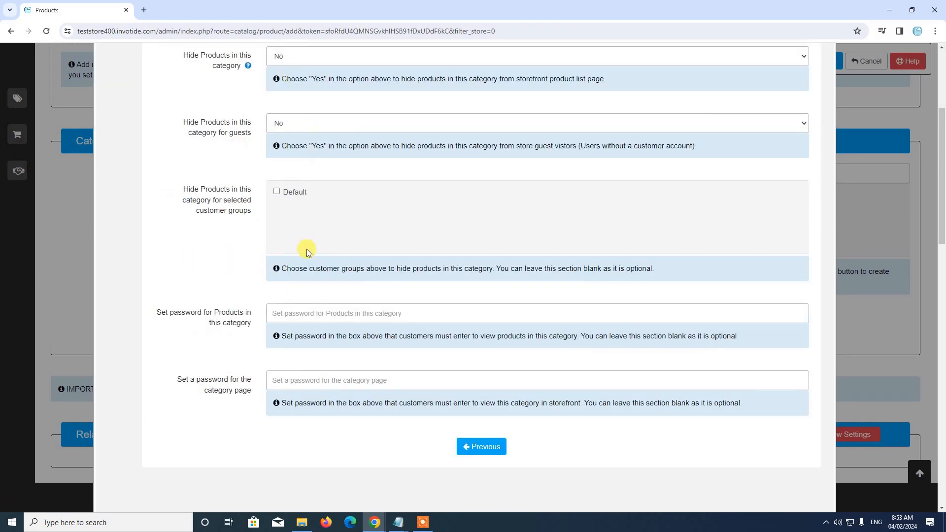
pyautogui.scroll(4, 389, 329)
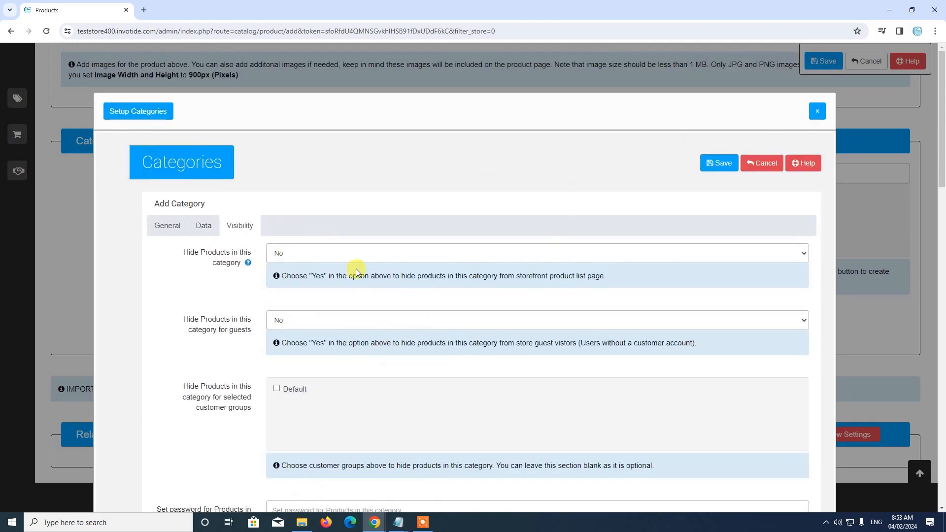
pyautogui.click(719, 163)
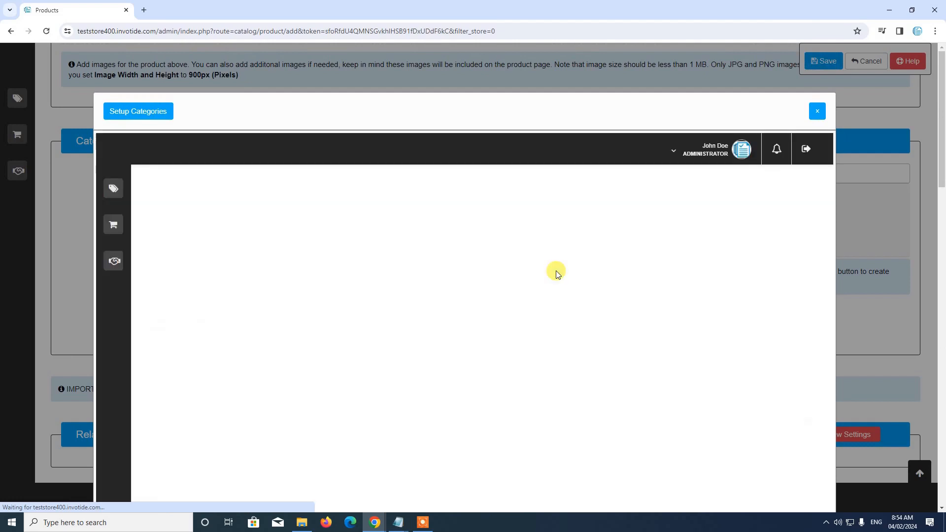
pyautogui.scroll(-4, 641, 217)
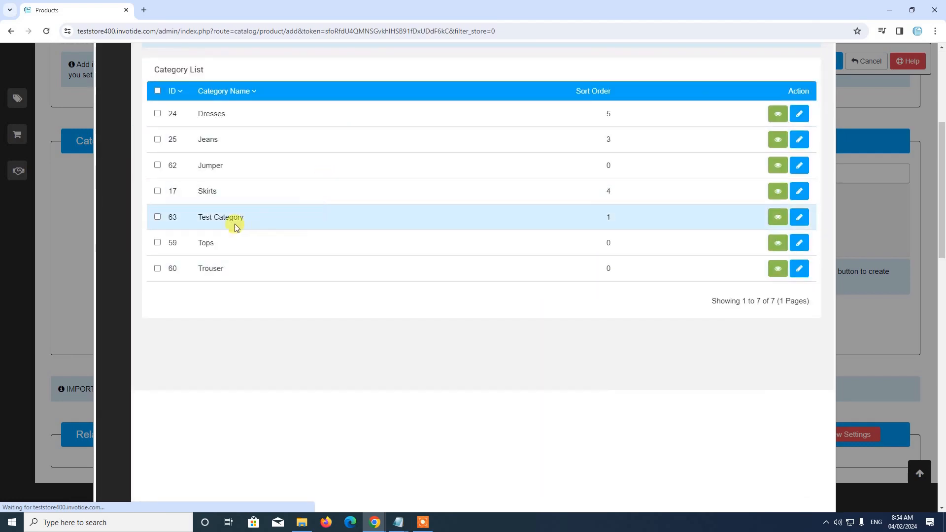
pyautogui.scroll(-1, 265, 222)
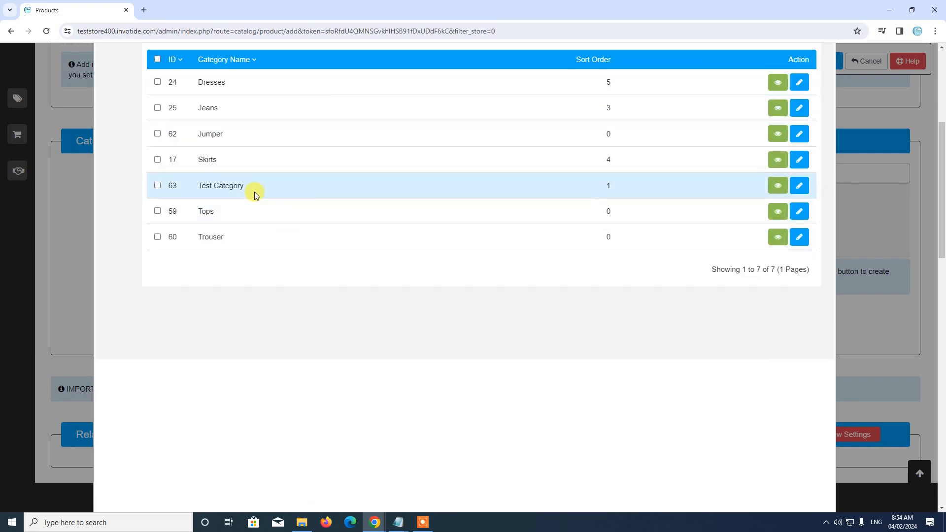
pyautogui.scroll(3, 271, 188)
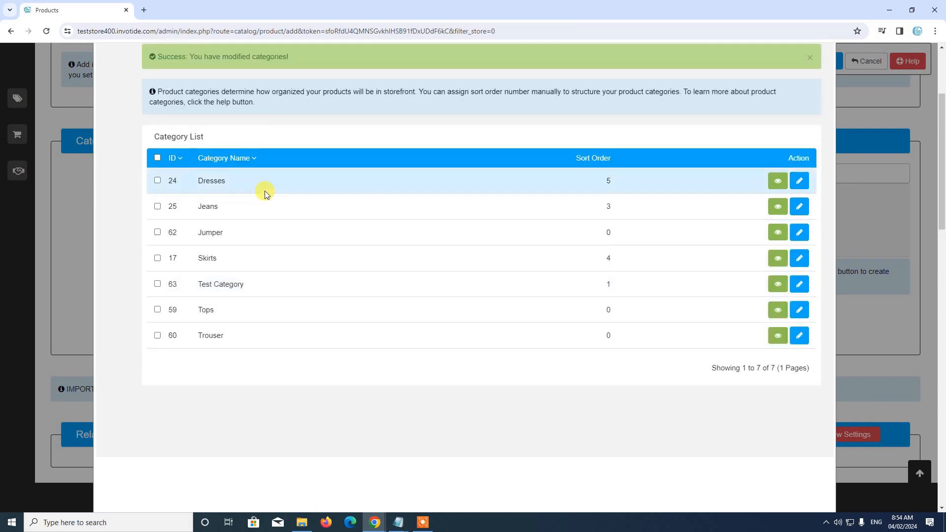
pyautogui.scroll(4, 380, 274)
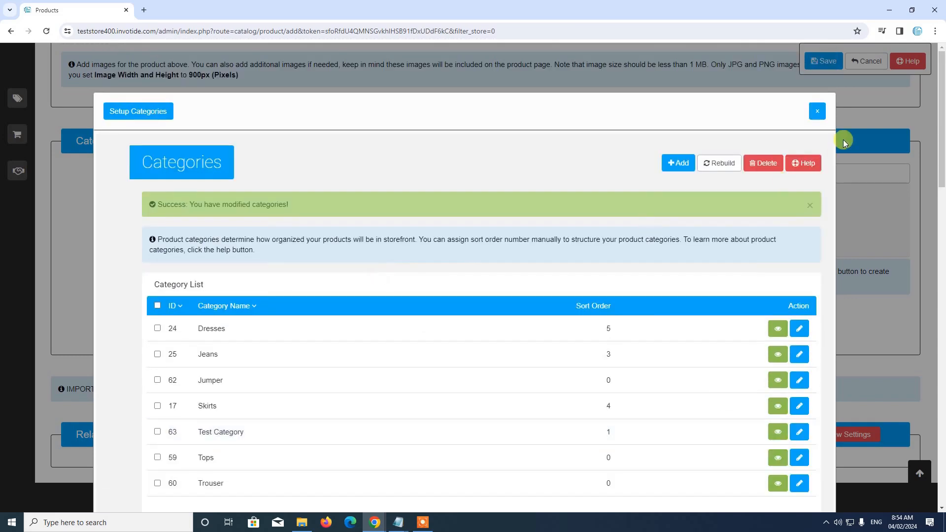
# Close the category manager and select Test Category in Test Product's Categories field
pyautogui.click(818, 112)
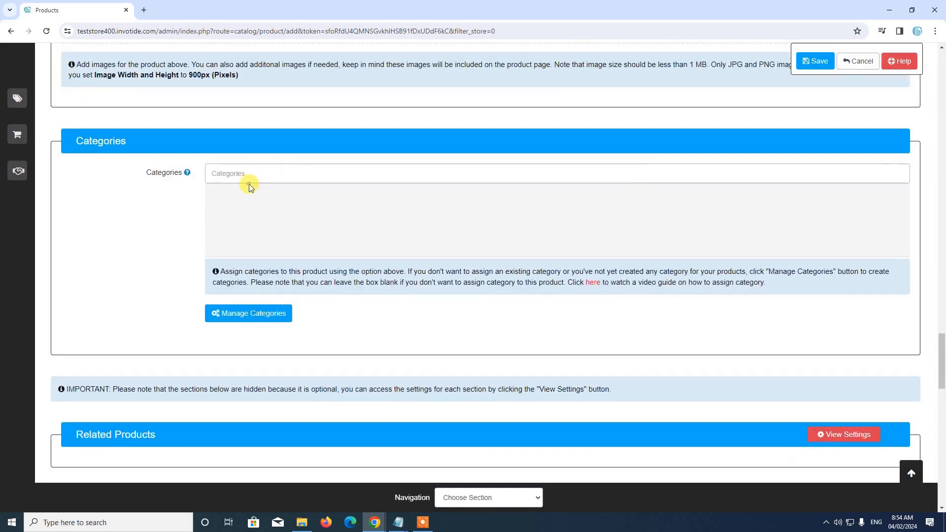
pyautogui.click(252, 178)
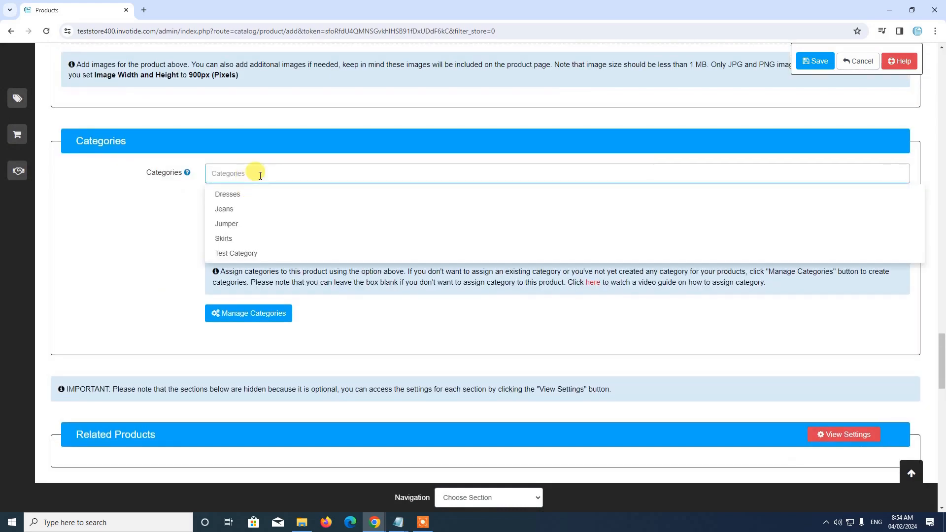
pyautogui.click(270, 255)
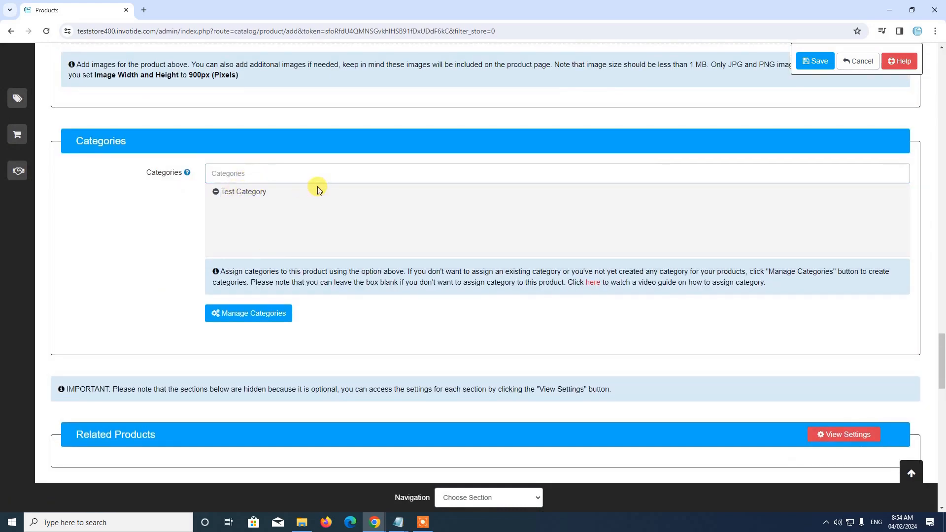
pyautogui.scroll(-2, 317, 185)
pyautogui.scroll(2, 322, 177)
pyautogui.scroll(-5, 250, 163)
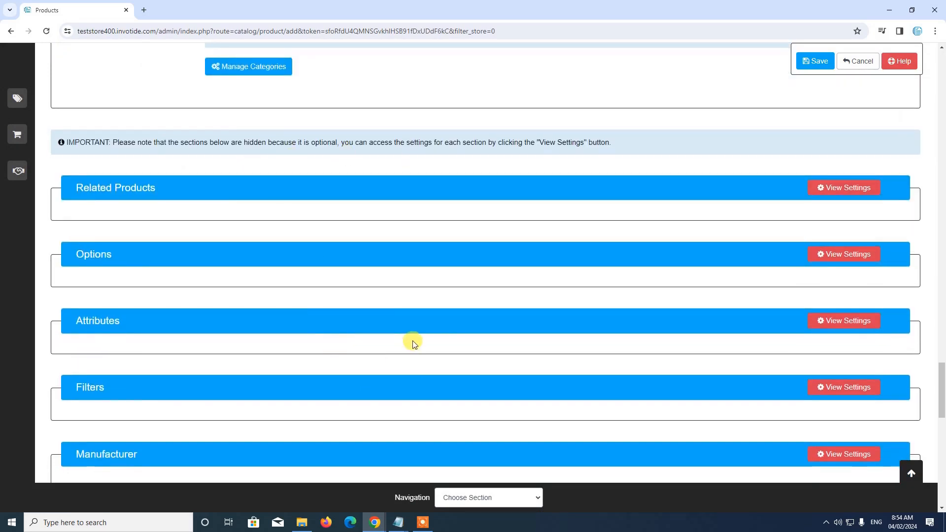
pyautogui.scroll(-12, 312, 148)
pyautogui.scroll(13, 275, 248)
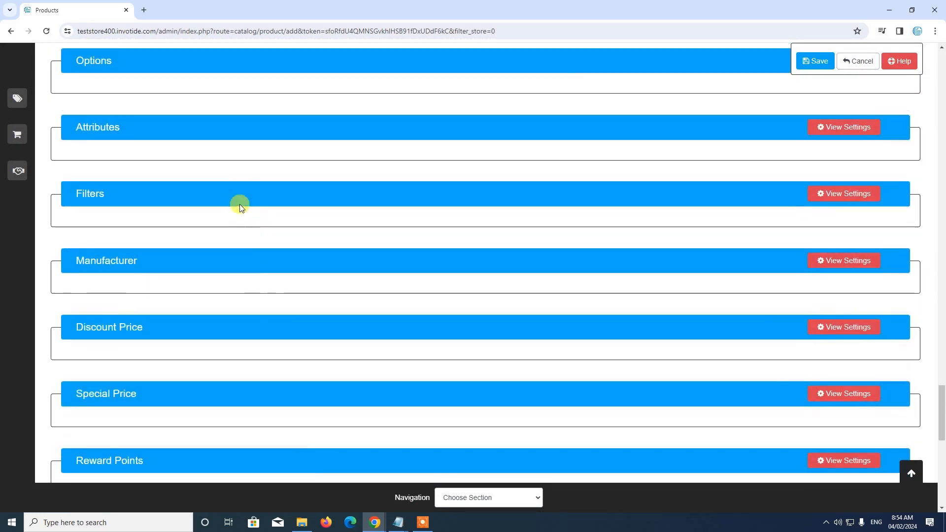
pyautogui.scroll(3, 249, 231)
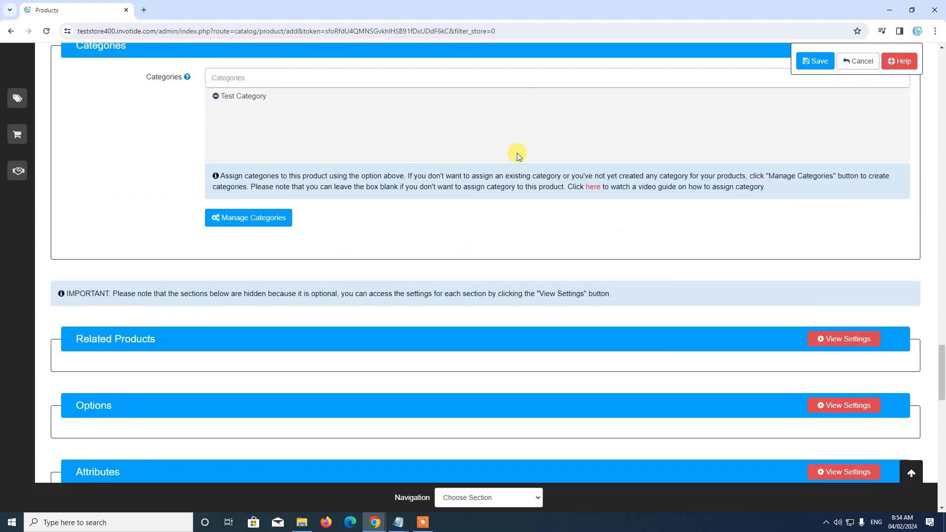
# Save Test Product
pyautogui.click(817, 63)
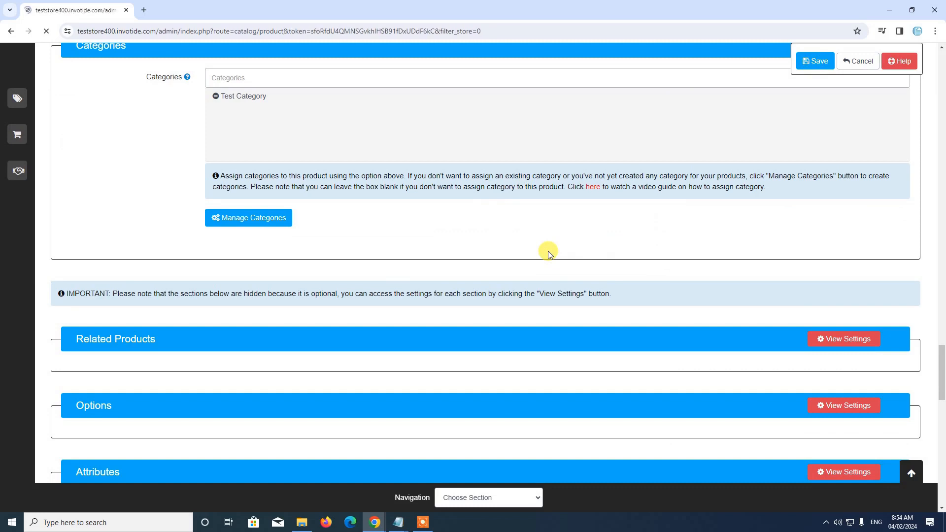
pyautogui.scroll(-4, 550, 254)
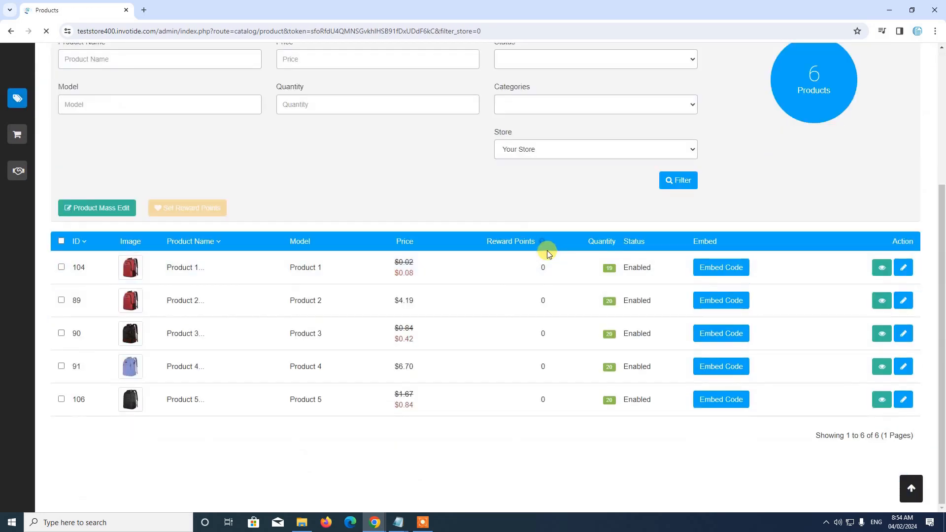
pyautogui.scroll(3, 546, 247)
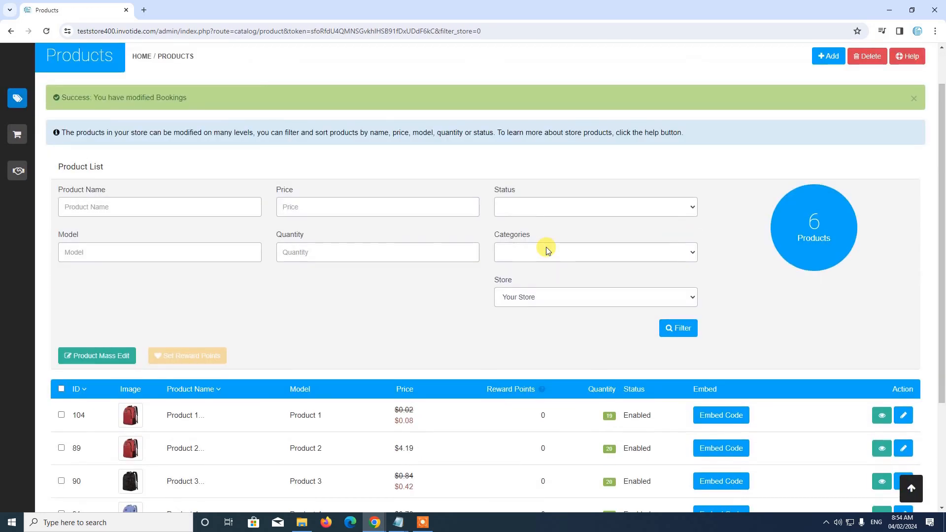
pyautogui.scroll(-3, 543, 244)
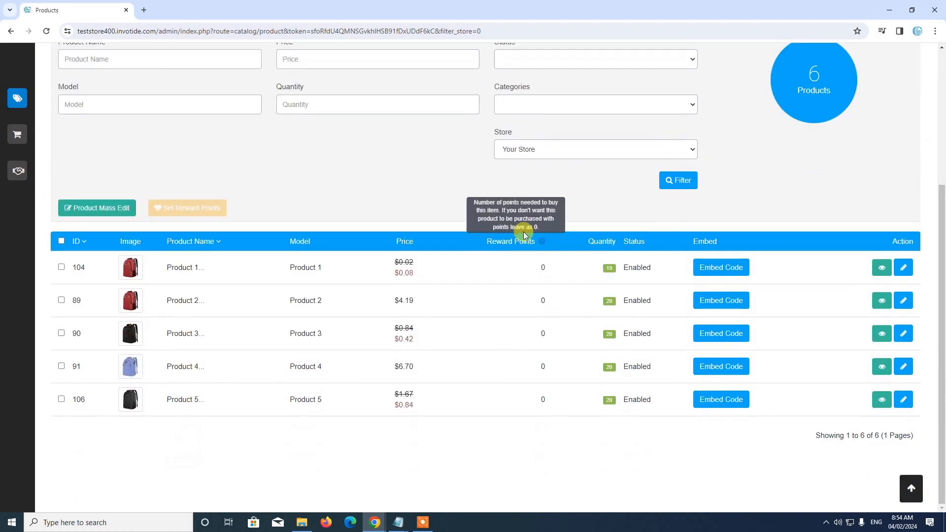
# Clear the Products store filter to list all six products, including Test Product (ID 107)
pyautogui.click(543, 150)
pyautogui.click(536, 164)
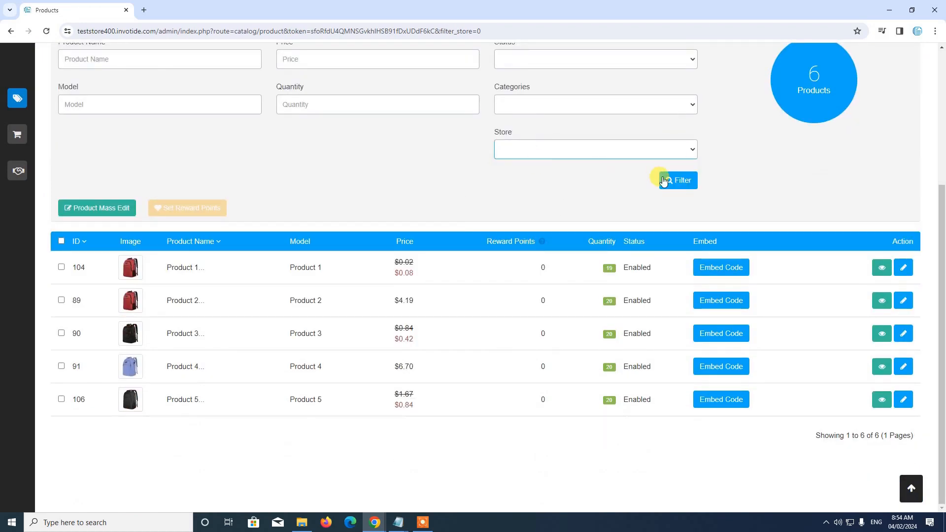
pyautogui.click(685, 186)
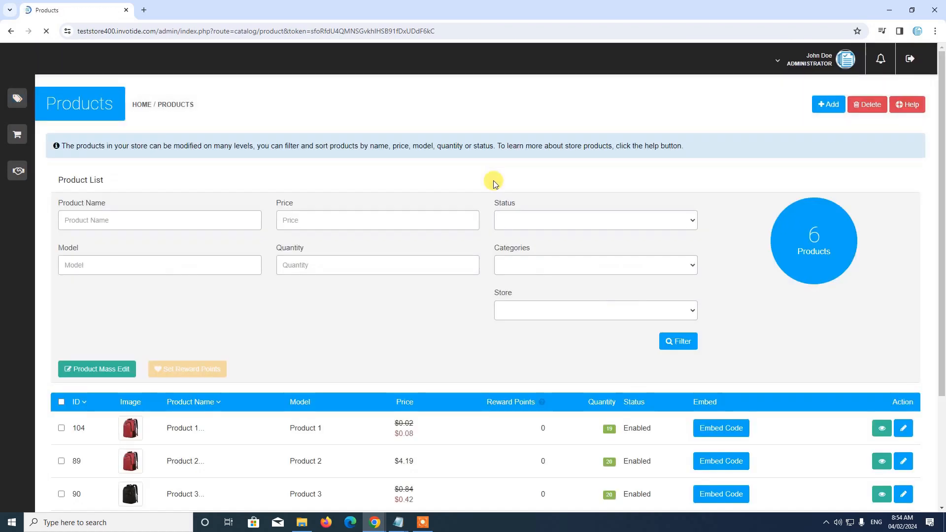
pyautogui.scroll(-4, 495, 192)
pyautogui.scroll(3, 548, 179)
pyautogui.scroll(-3, 517, 222)
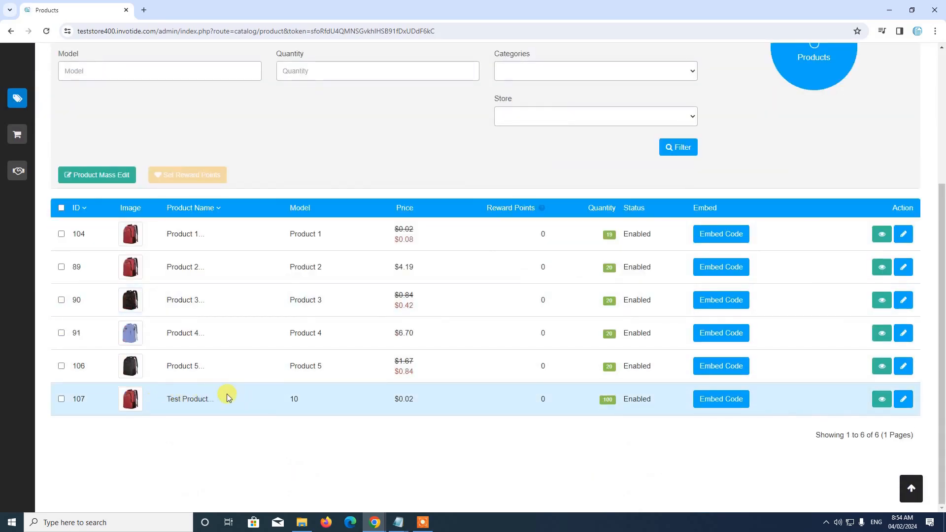
pyautogui.scroll(2, 493, 190)
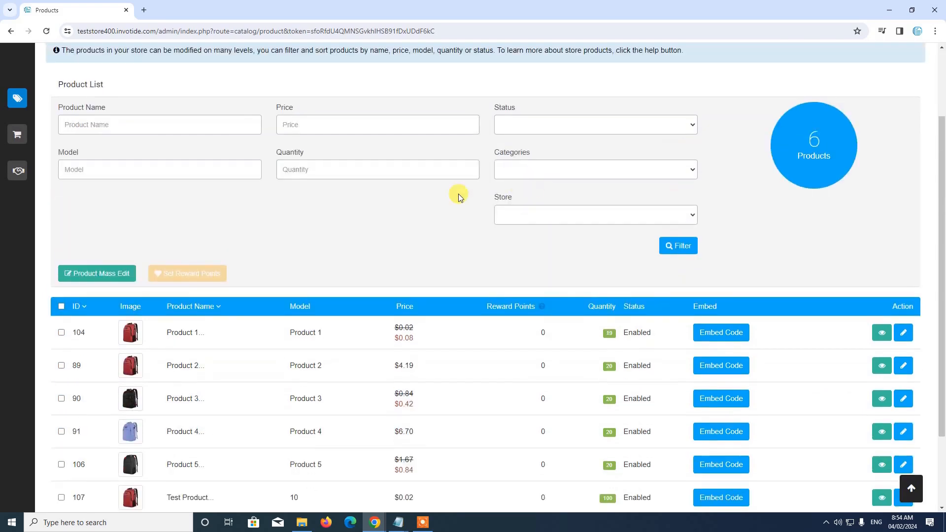
pyautogui.scroll(-2, 424, 207)
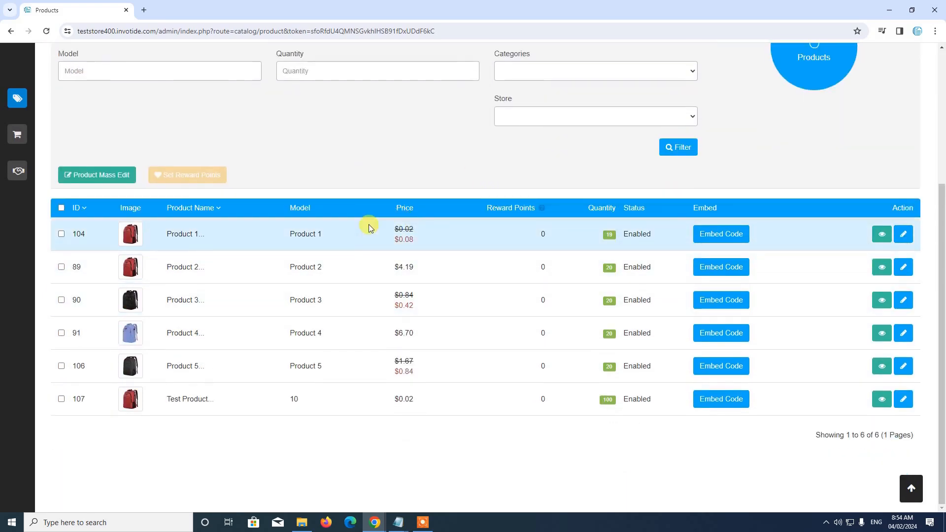
# Filter Products by ABC Store, leaving only Test Product (ID 107, $0.02, quantity 100)
pyautogui.scroll(2, 549, 211)
pyautogui.click(535, 215)
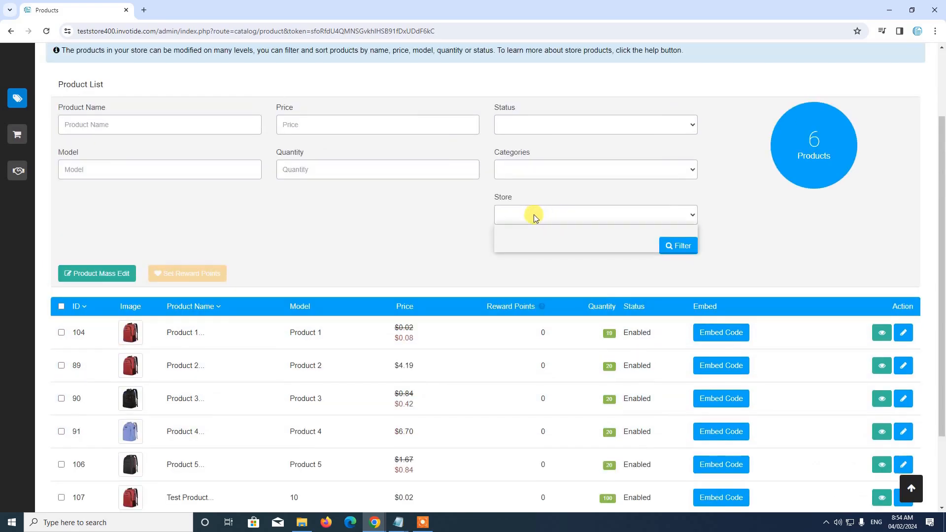
pyautogui.click(526, 246)
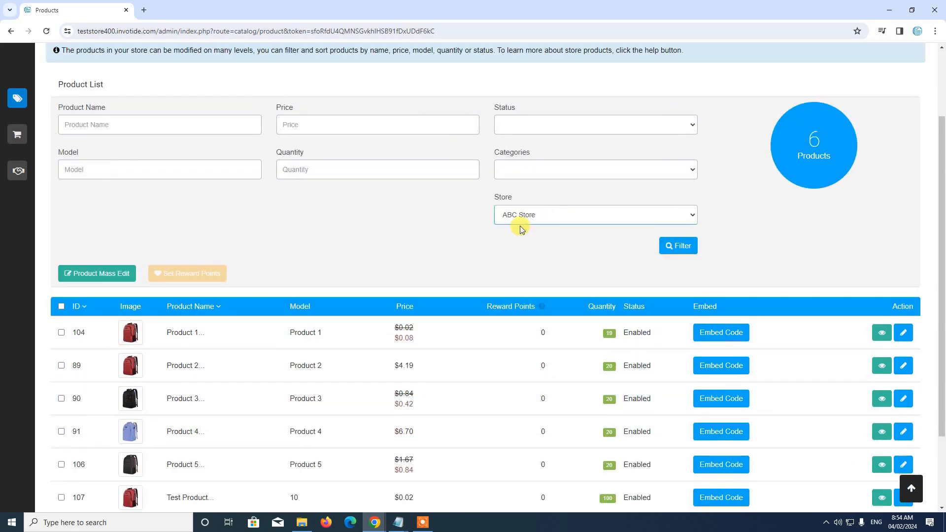
pyautogui.click(674, 245)
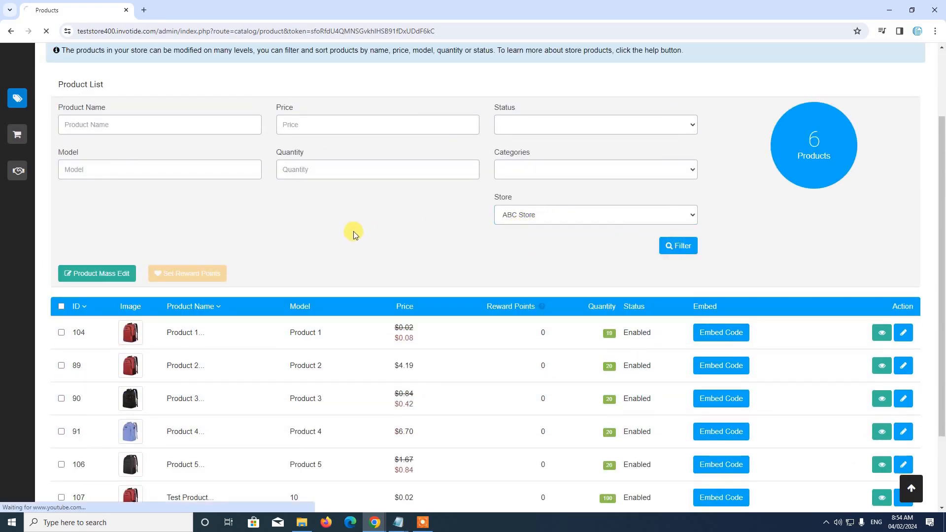
pyautogui.scroll(-1, 353, 233)
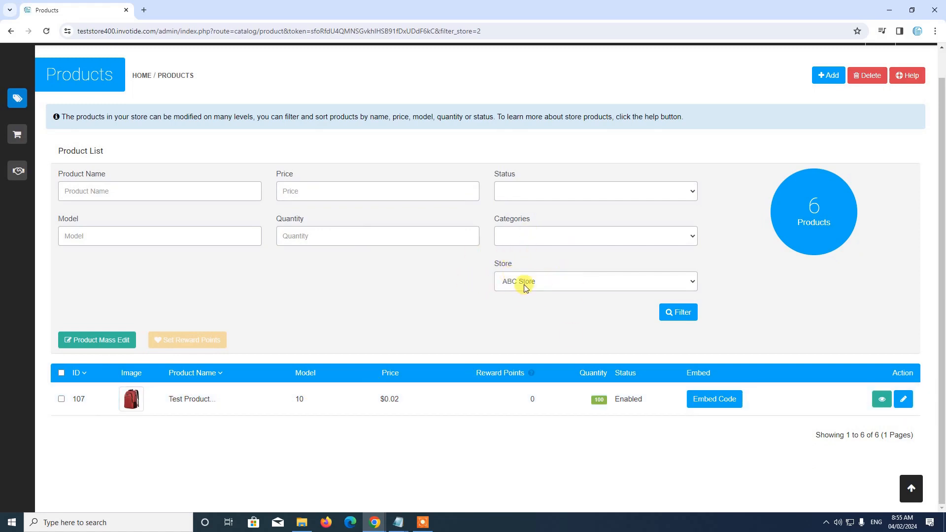
pyautogui.scroll(1, 342, 293)
pyautogui.scroll(-1, 342, 293)
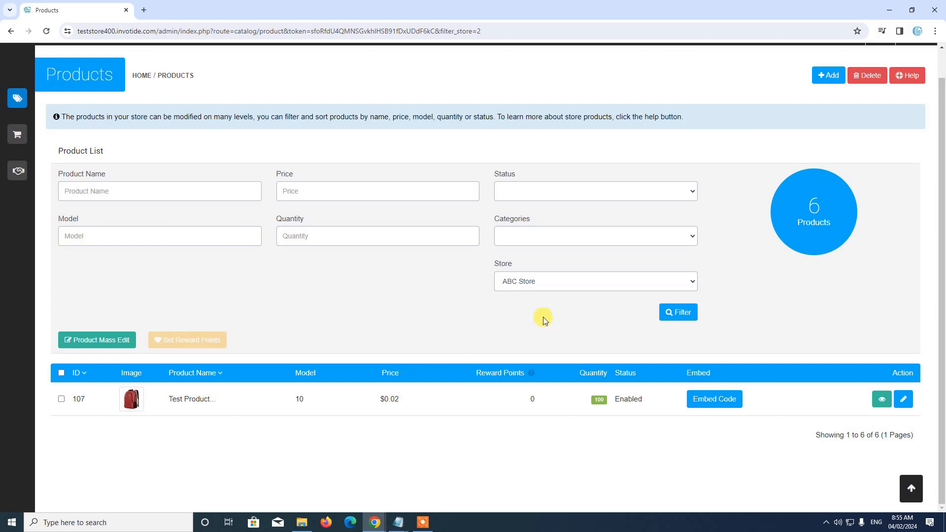
pyautogui.moveTo(38, 99)
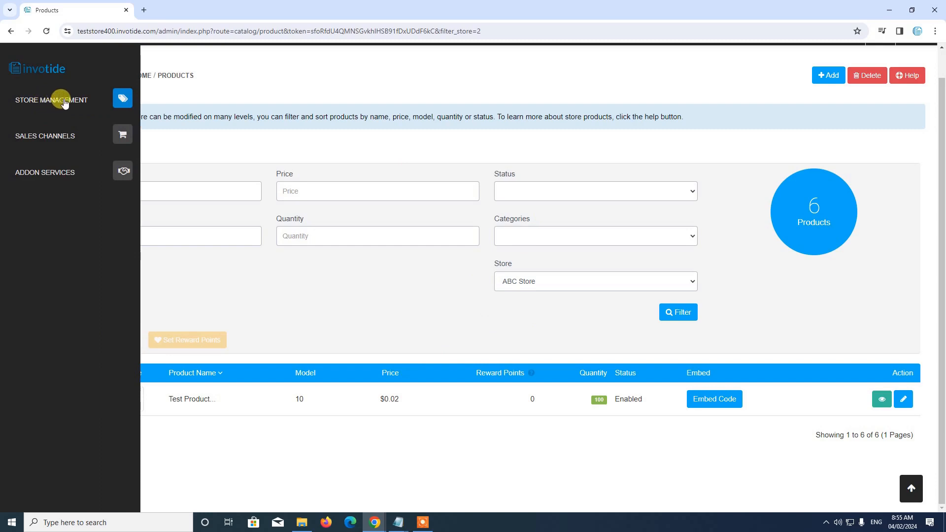
# Go to Sales > Orders and review the six orders (IDs 18–25), all from Your Store
pyautogui.click(113, 97)
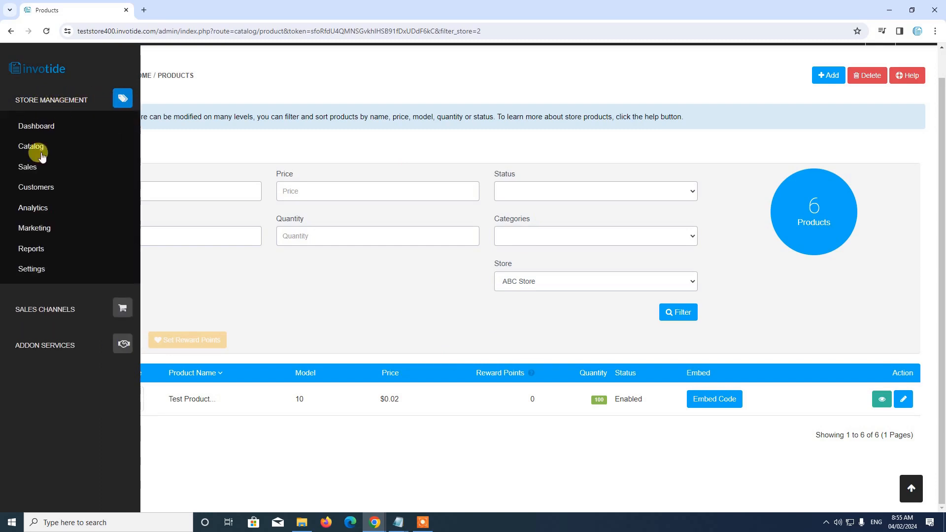
pyautogui.click(31, 169)
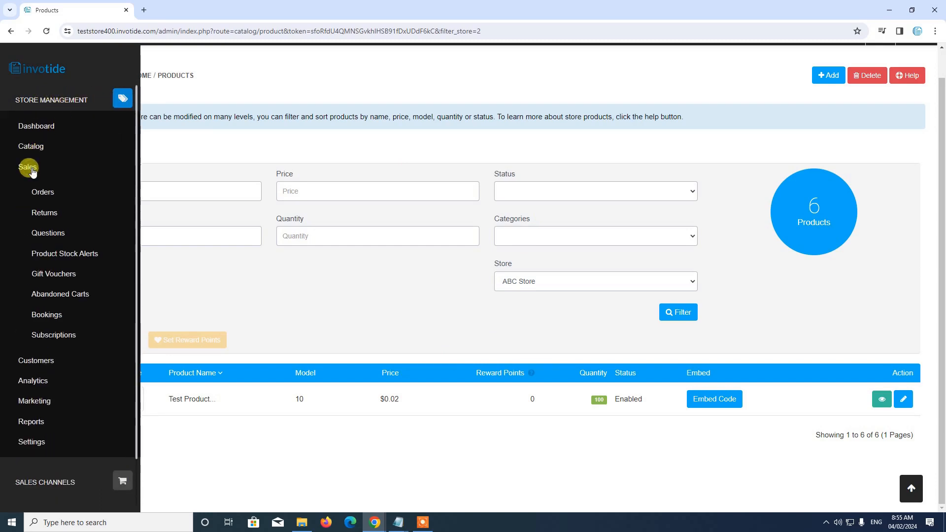
pyautogui.click(43, 193)
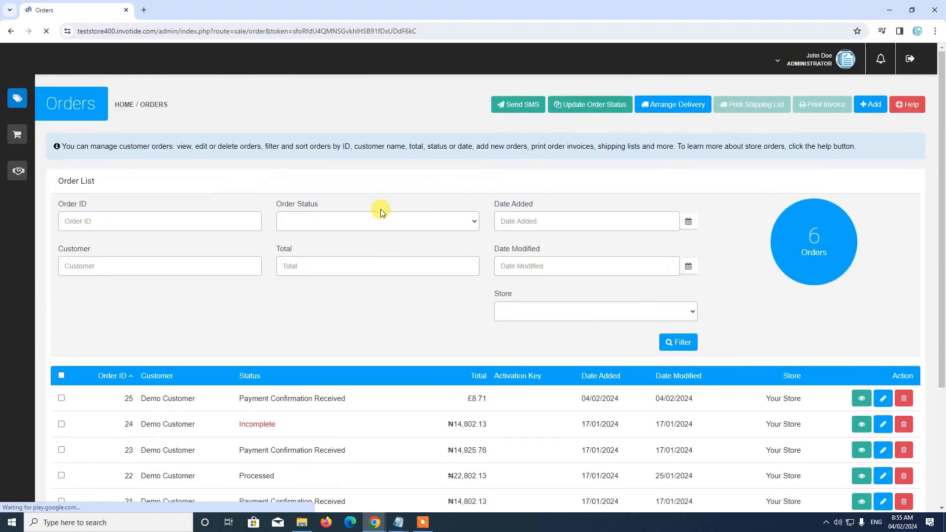
pyautogui.scroll(-2, 365, 179)
pyautogui.scroll(1, 365, 179)
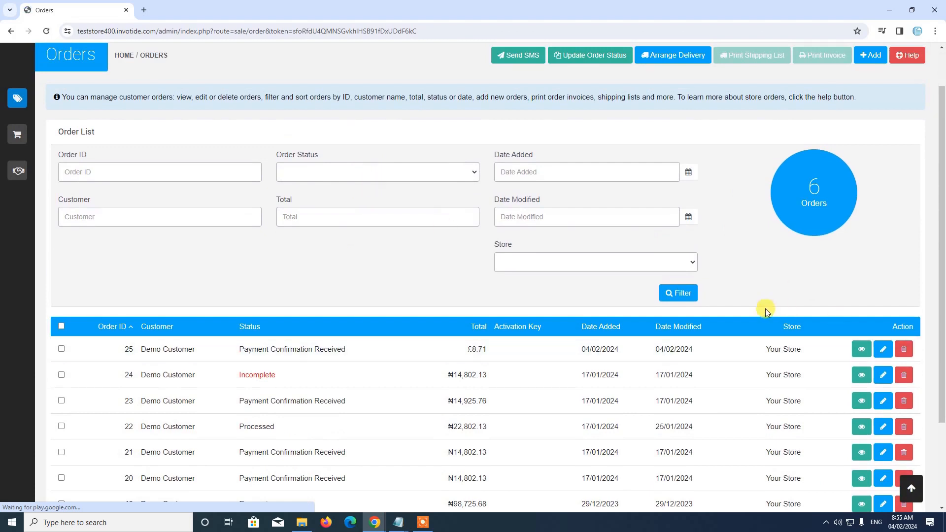
pyautogui.scroll(-1, 754, 345)
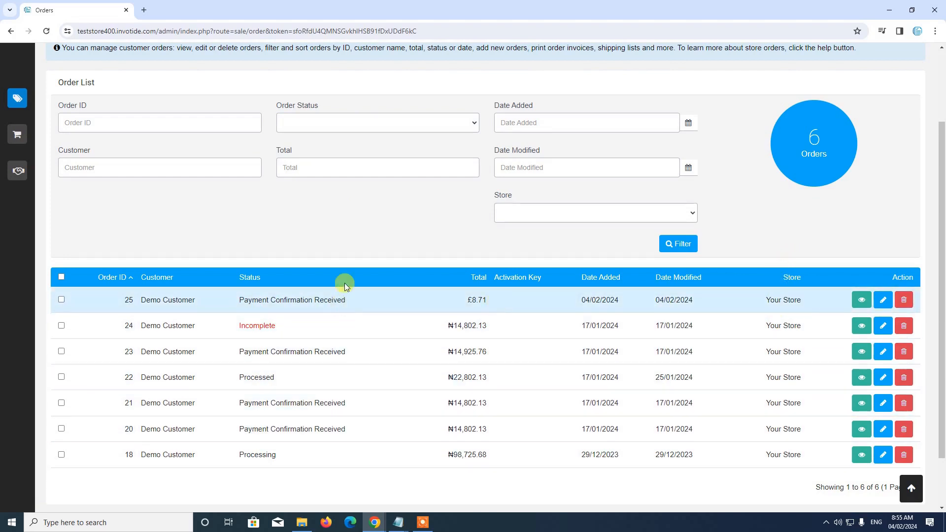
pyautogui.scroll(1, 548, 307)
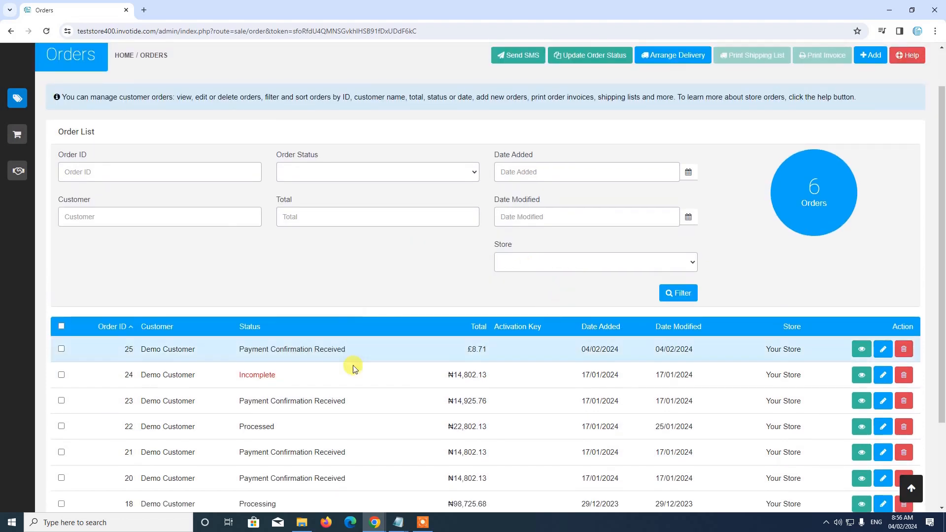
pyautogui.scroll(-2, 363, 389)
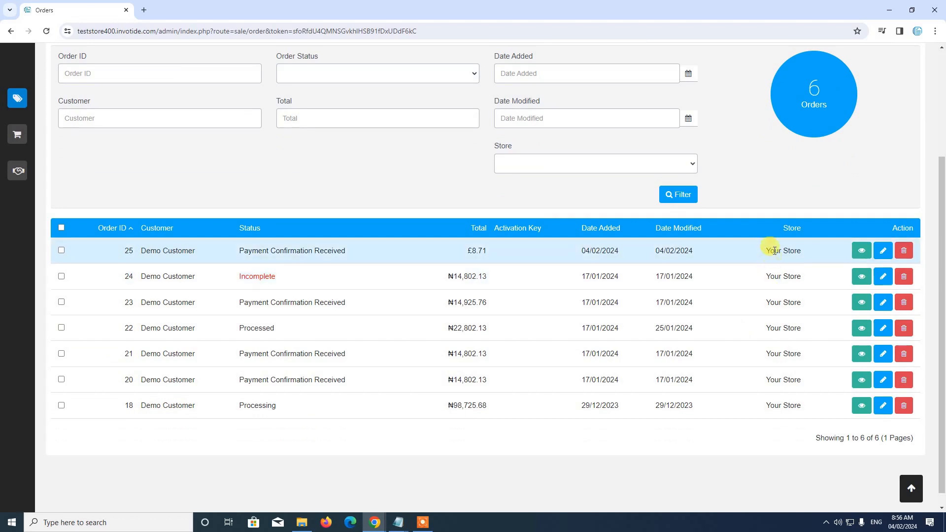
pyautogui.scroll(1, 495, 195)
pyautogui.scroll(1, 495, 196)
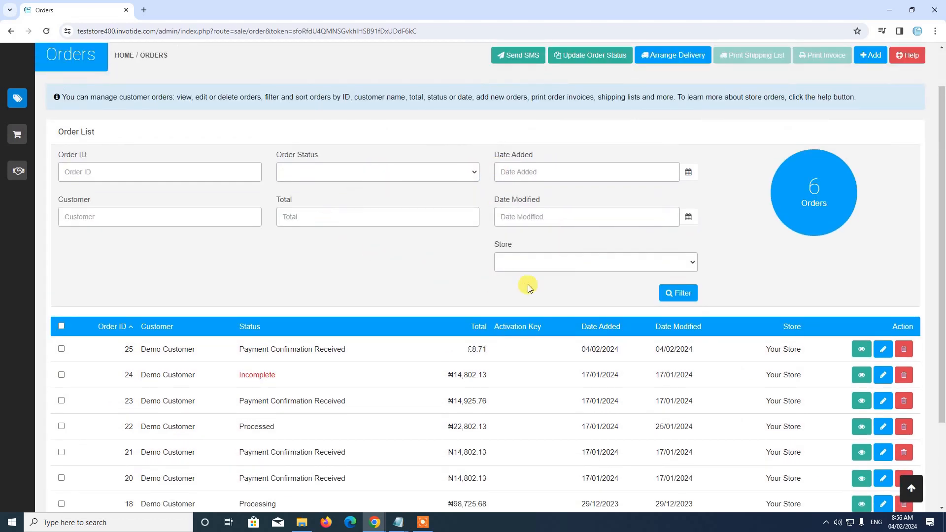
# Filter the orders by ABC Store, which returns no orders
pyautogui.click(567, 260)
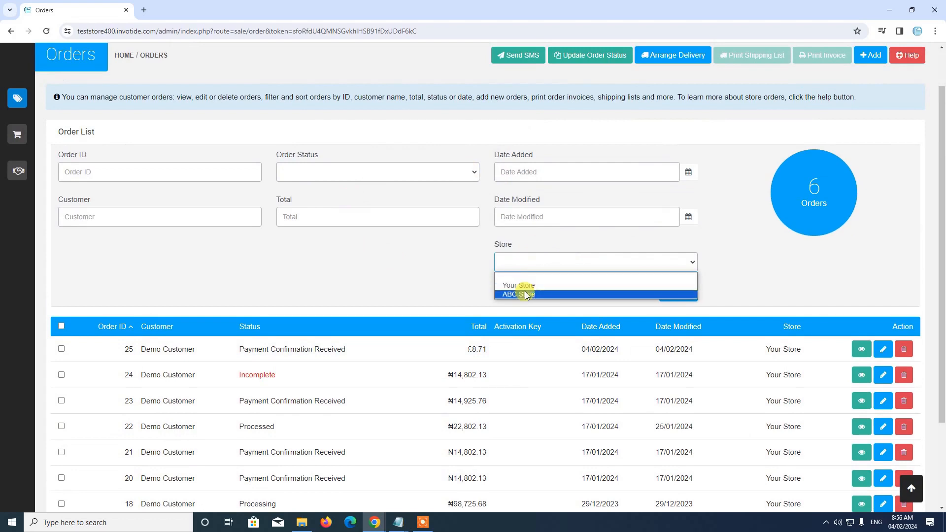
pyautogui.click(466, 277)
pyautogui.click(553, 261)
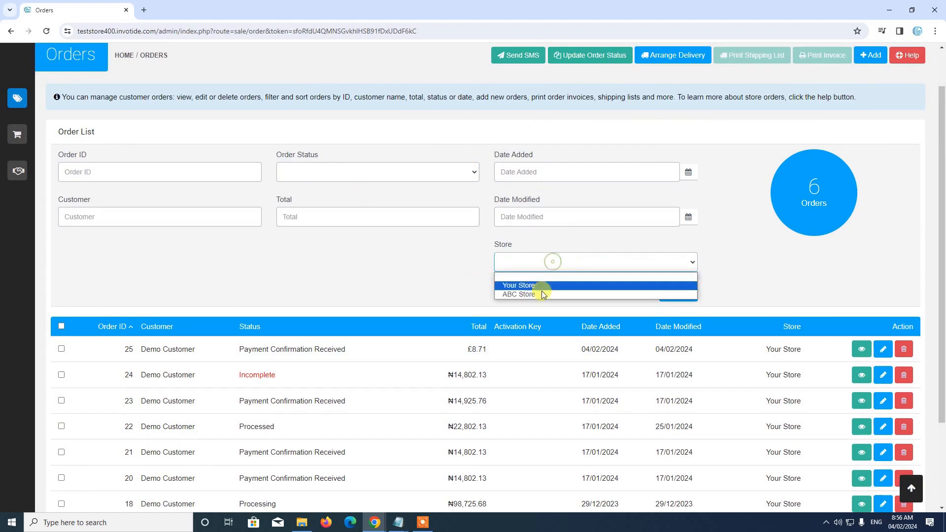
pyautogui.click(525, 294)
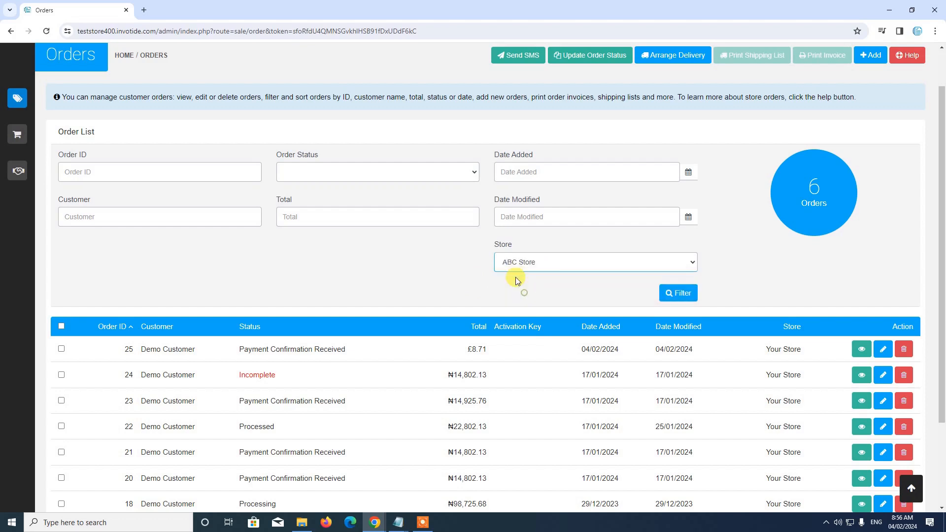
pyautogui.click(681, 294)
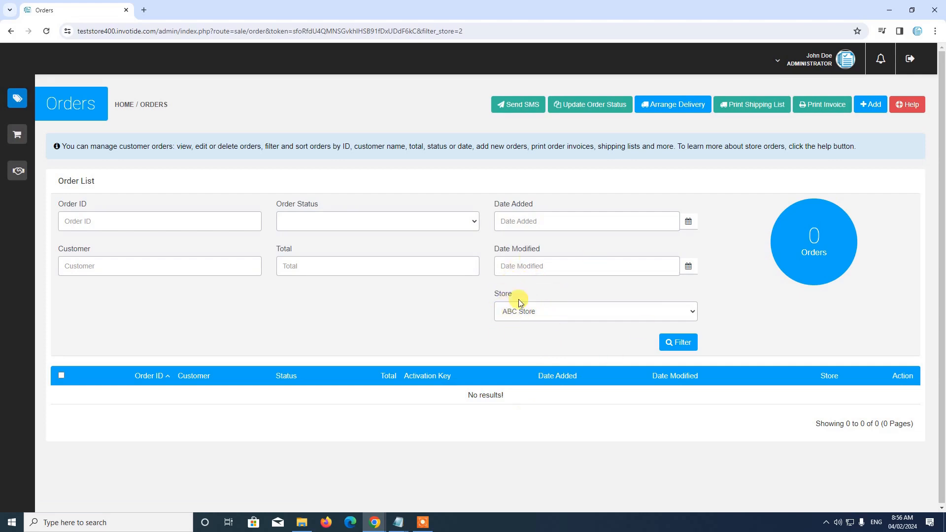
# Filter the orders back to Your Store, listing all six orders (IDs 18–25)
pyautogui.click(528, 318)
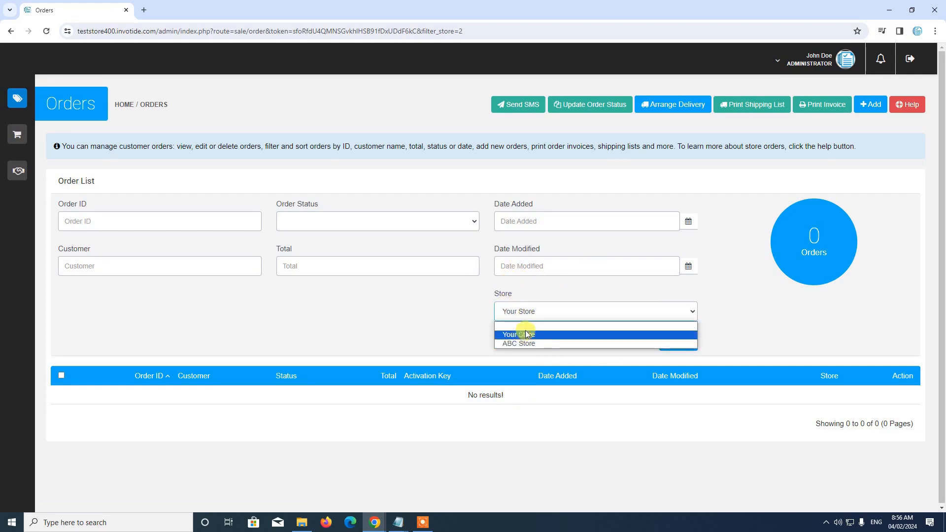
pyautogui.click(526, 334)
pyautogui.click(670, 342)
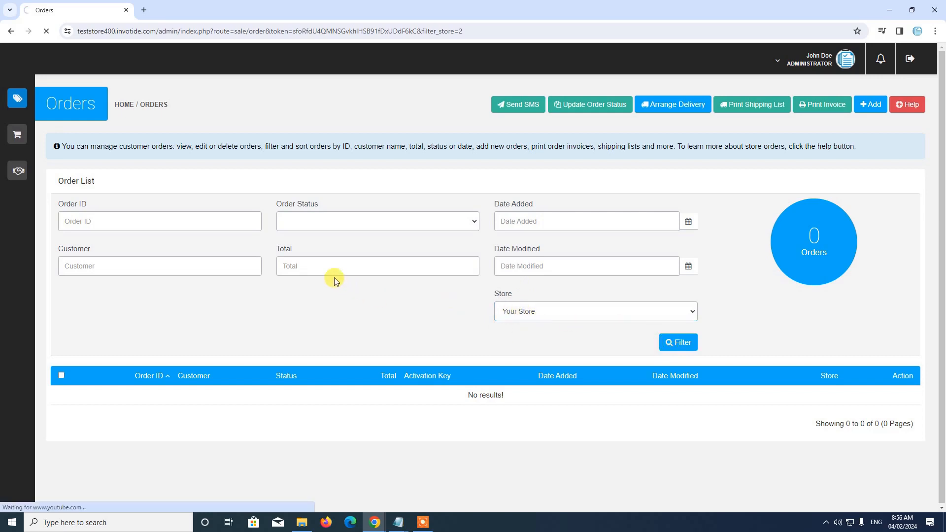
pyautogui.scroll(-3, 333, 280)
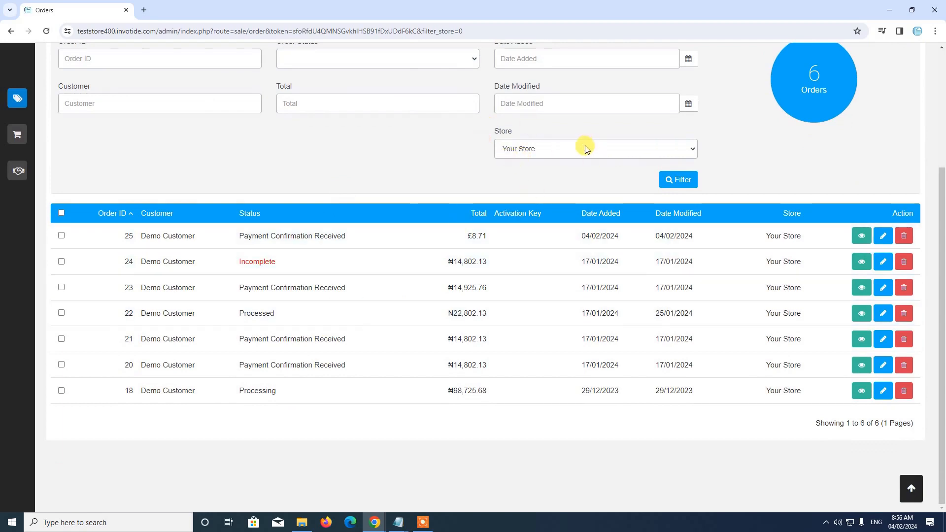
pyautogui.scroll(2, 393, 210)
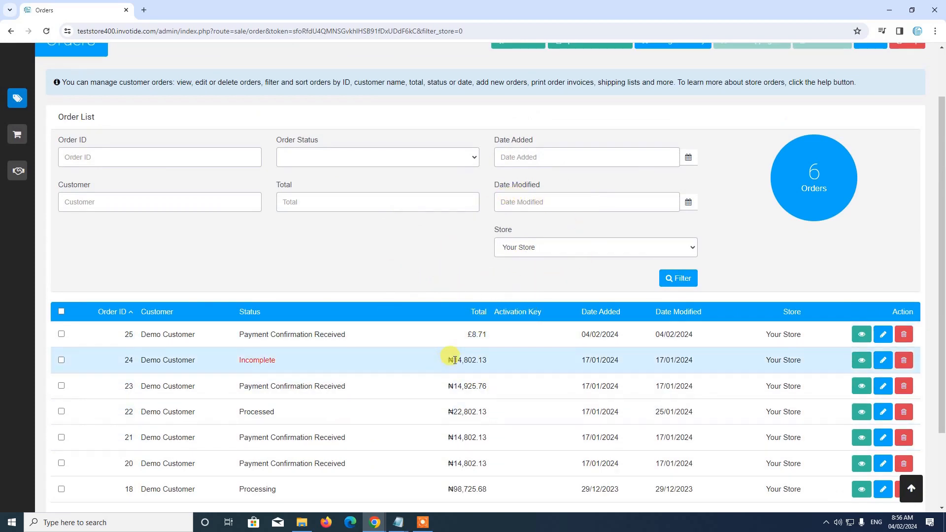
pyautogui.scroll(-2, 450, 357)
pyautogui.scroll(2, 450, 362)
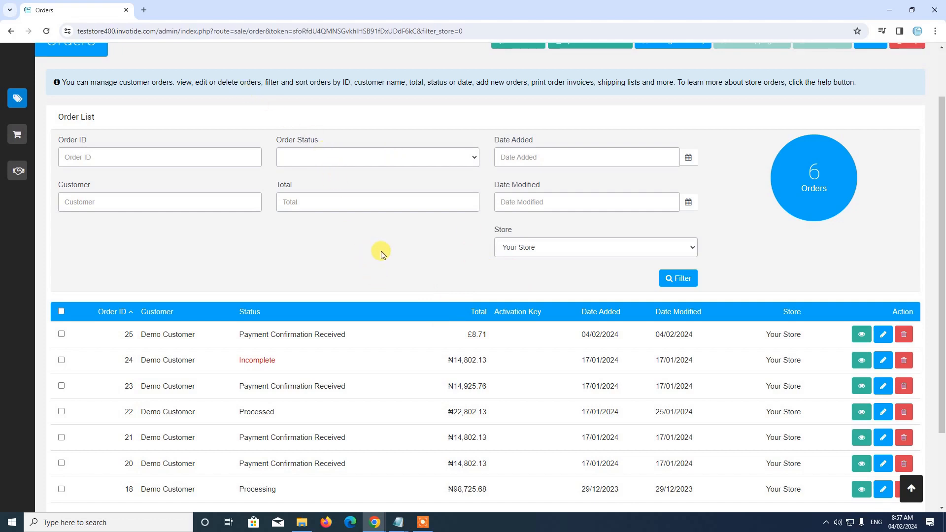
pyautogui.click(53, 104)
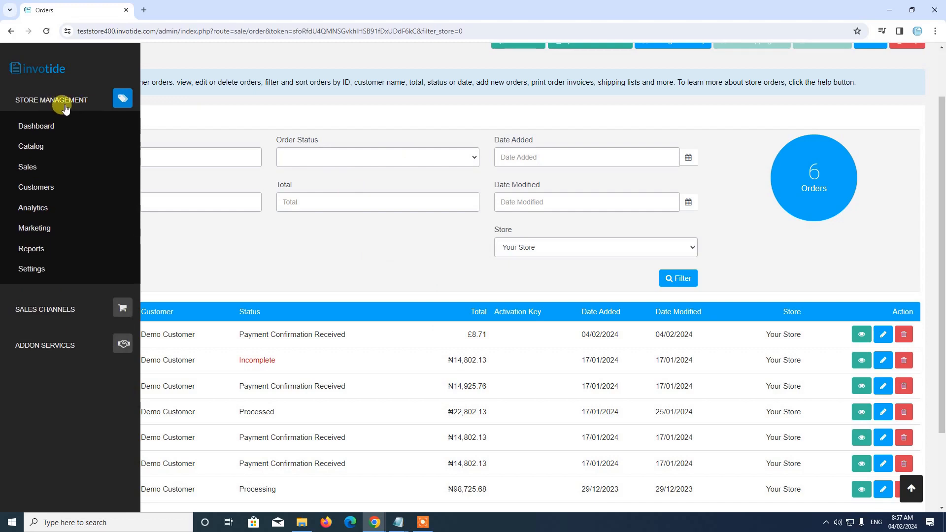
# Open the Customers list and filter it by ABC Store, which returns no customers
pyautogui.click(50, 193)
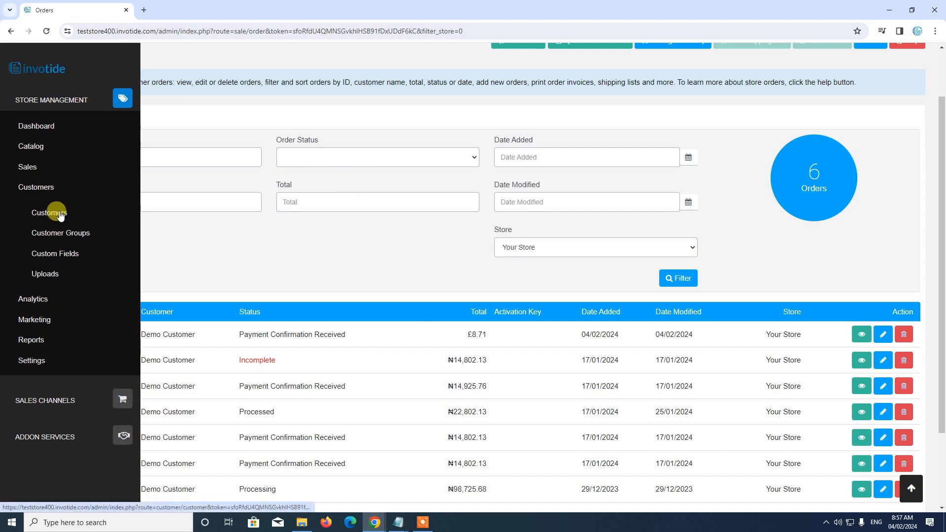
pyautogui.click(50, 213)
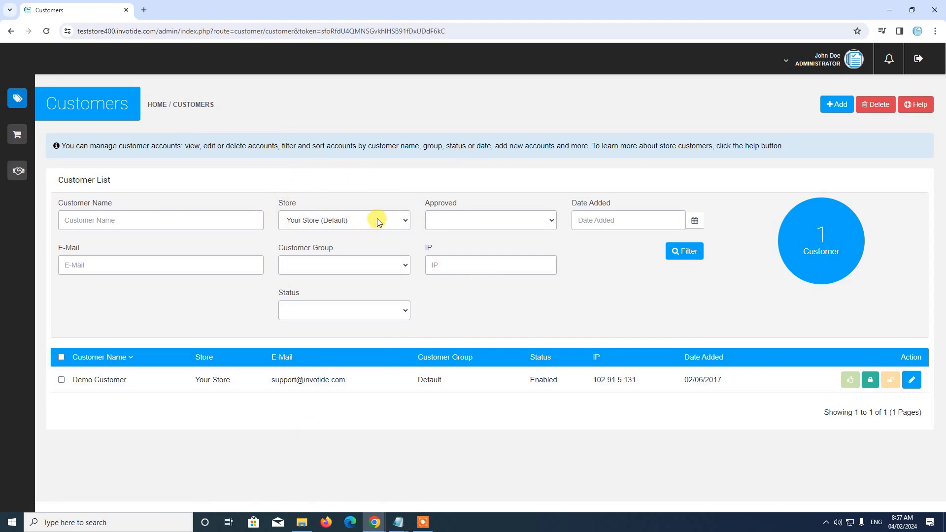
pyautogui.click(316, 220)
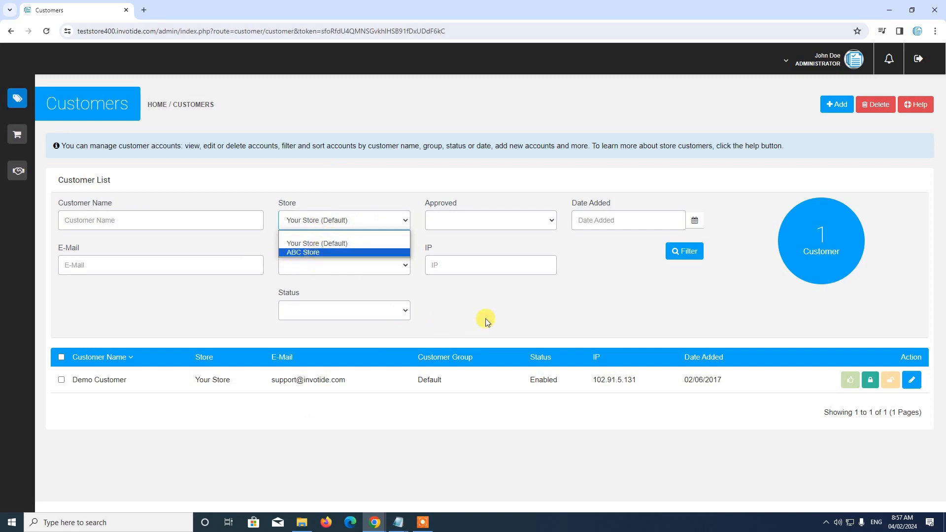
pyautogui.click(498, 318)
pyautogui.click(375, 223)
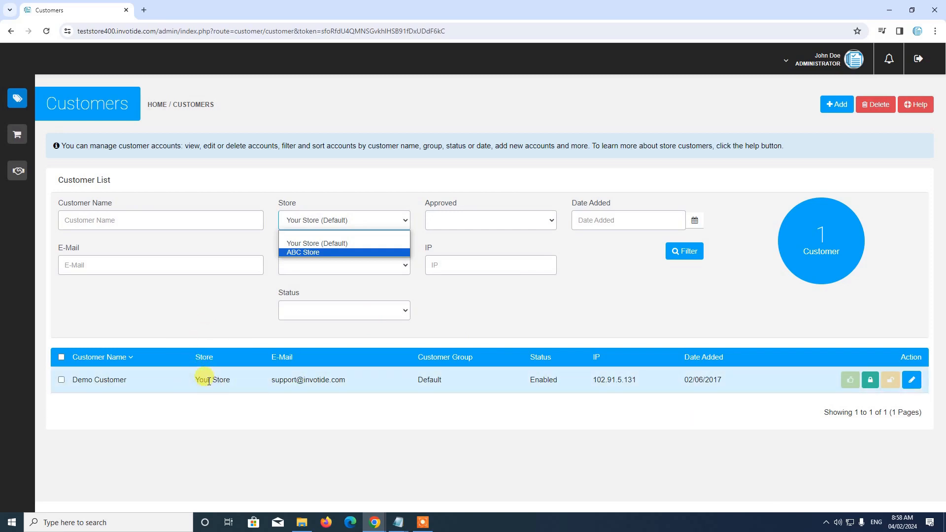
pyautogui.click(332, 252)
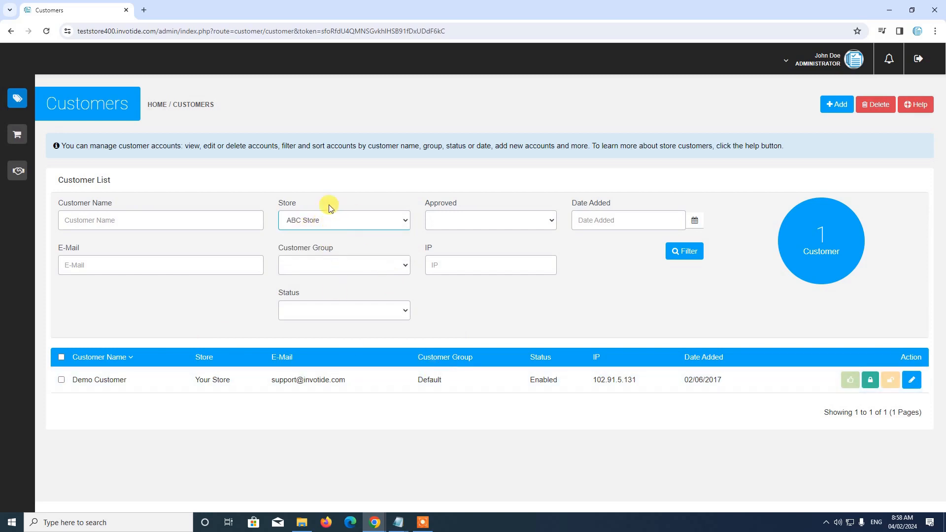
pyautogui.click(686, 251)
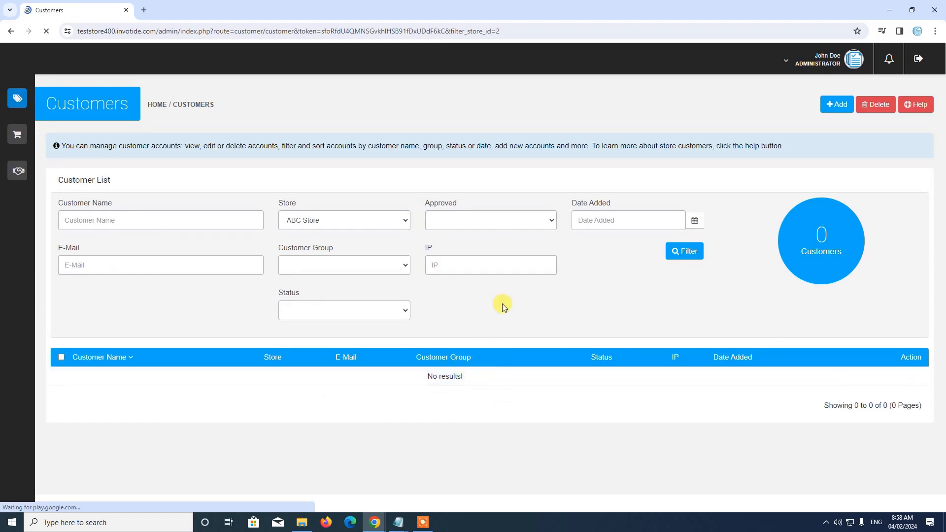
# Clear the customer store filter so the demo customer reappears
pyautogui.click(365, 225)
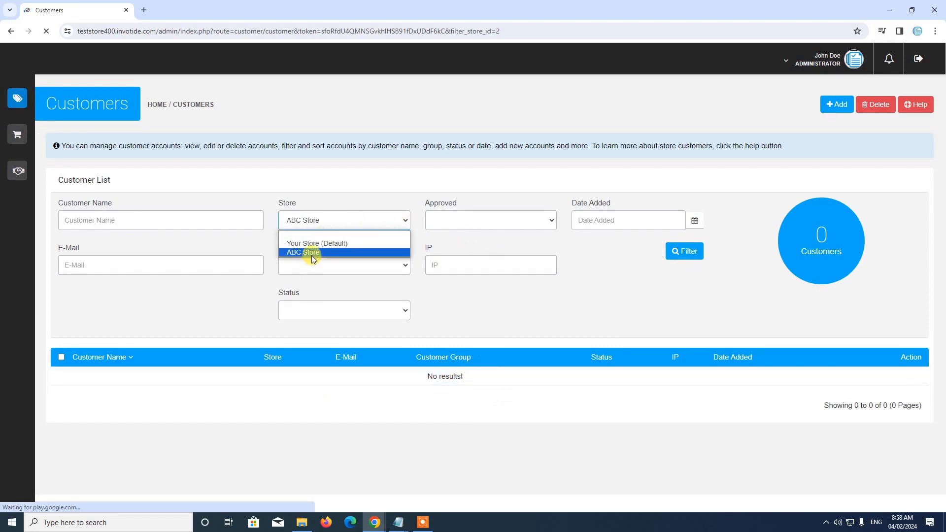
pyautogui.click(327, 234)
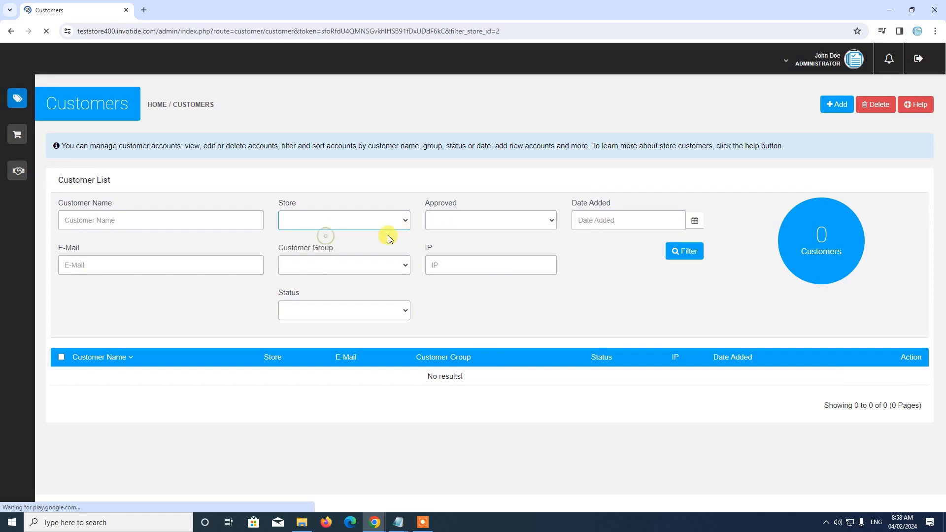
pyautogui.click(683, 252)
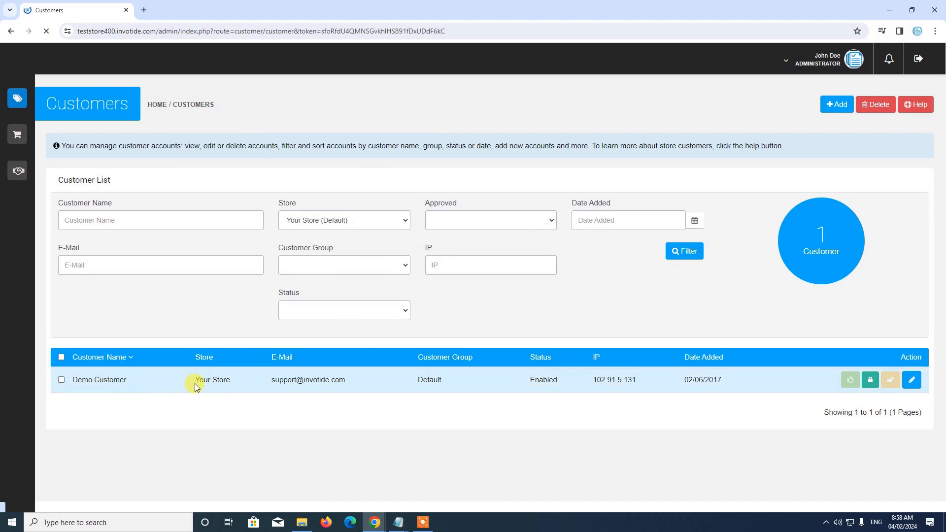
pyautogui.click(913, 381)
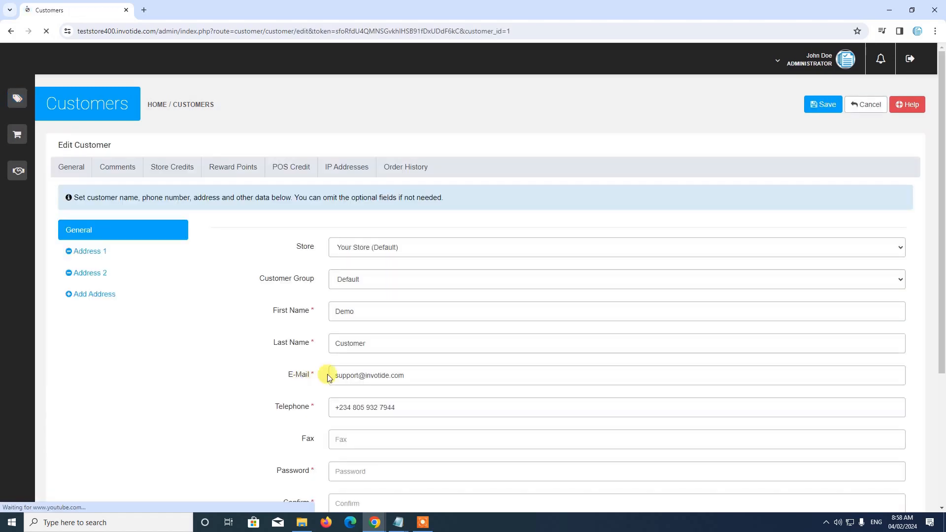
pyautogui.click(389, 247)
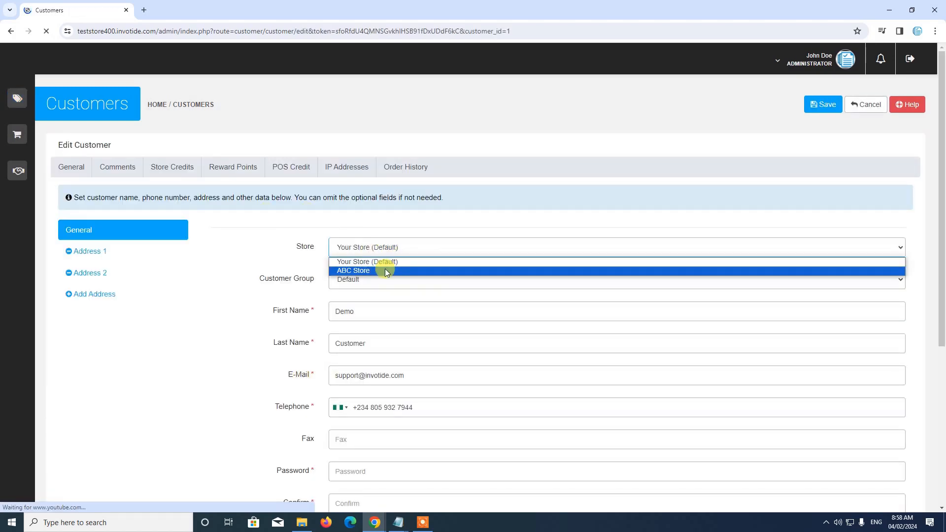
pyautogui.click(385, 270)
pyautogui.click(359, 246)
pyautogui.click(373, 270)
pyautogui.click(367, 252)
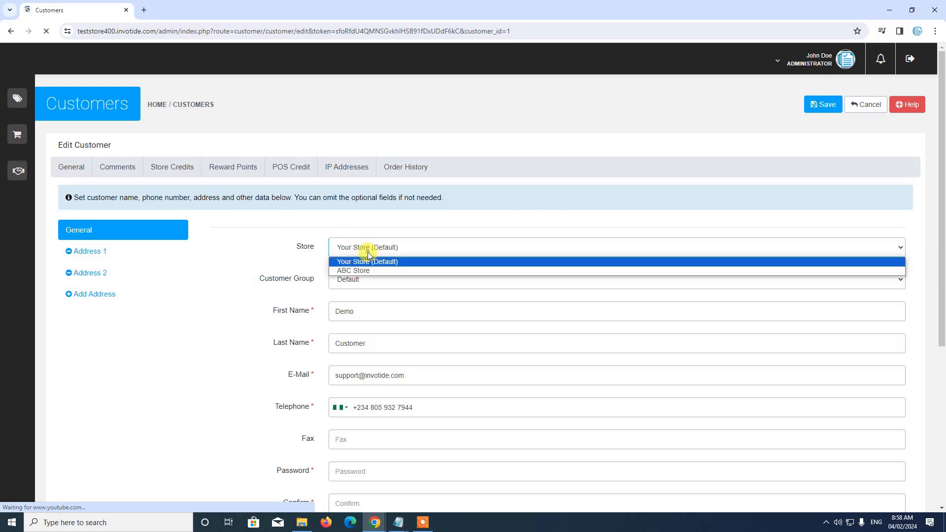
pyautogui.click(368, 274)
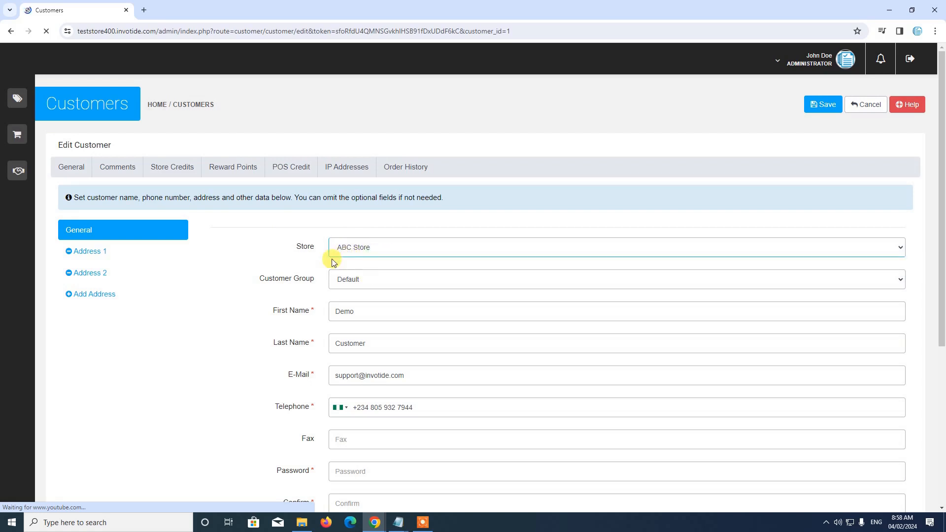
pyautogui.click(867, 105)
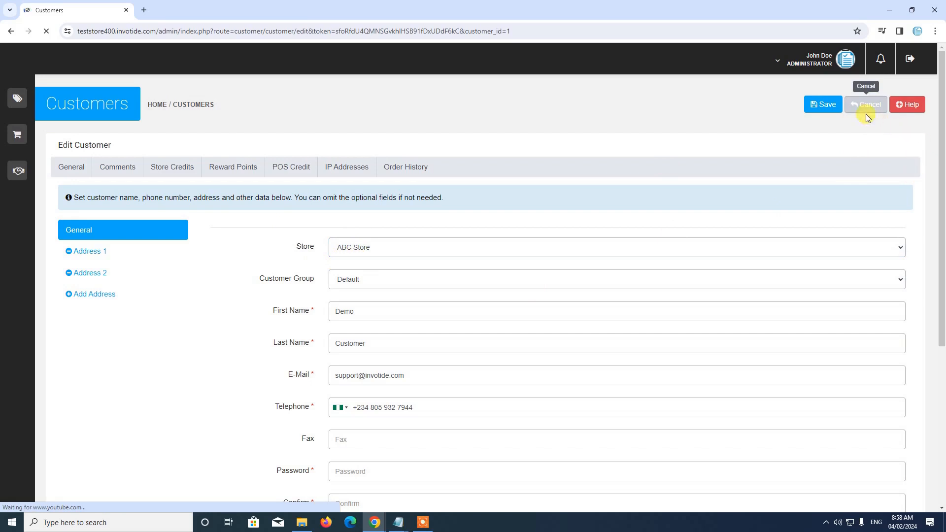
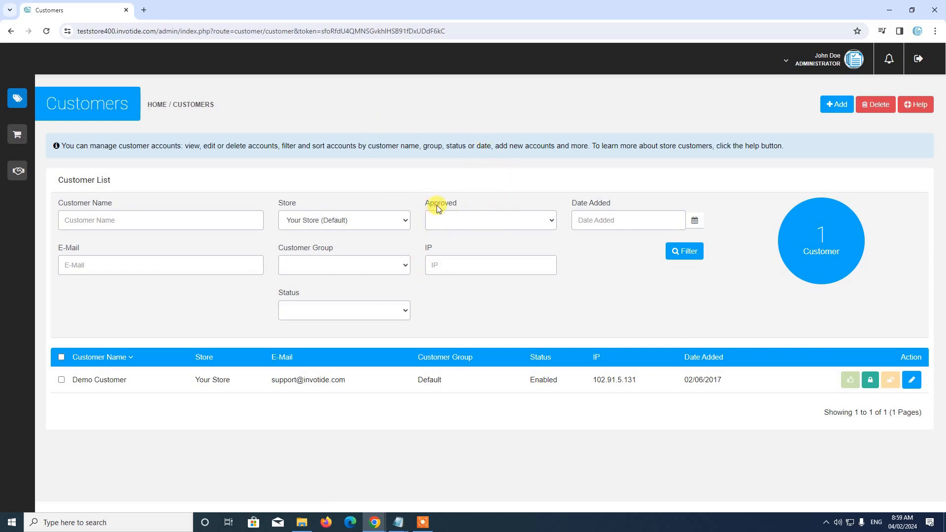
# Expand the Store Management section in the sidebar to list its admin pages
pyautogui.moveTo(13, 84)
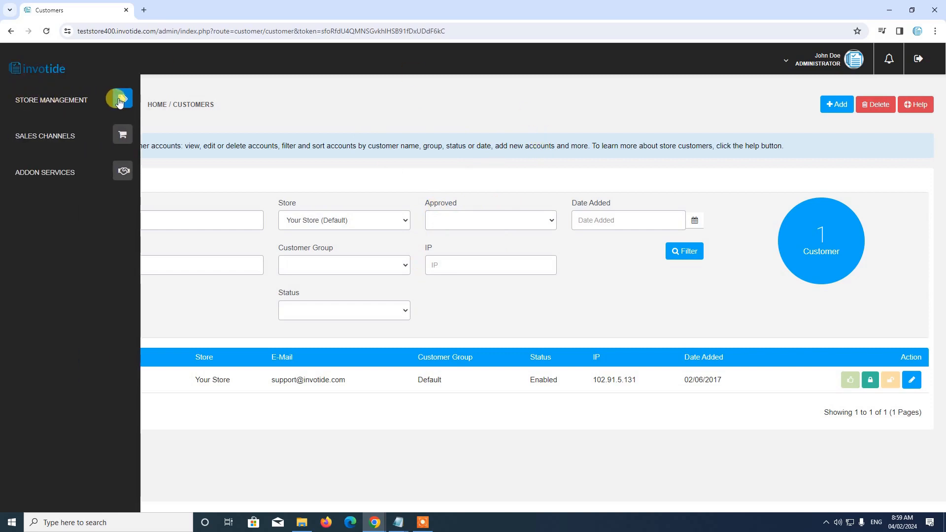
pyautogui.click(52, 99)
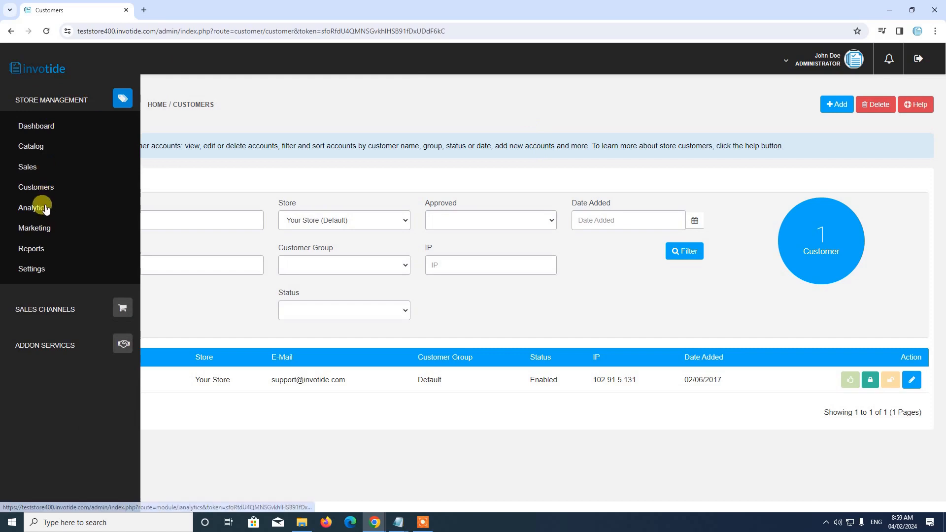
# Open Analytics and select Your Store (Default), covering 2024-01-06 to 2024-02-04 with 13 first visits
pyautogui.click(35, 211)
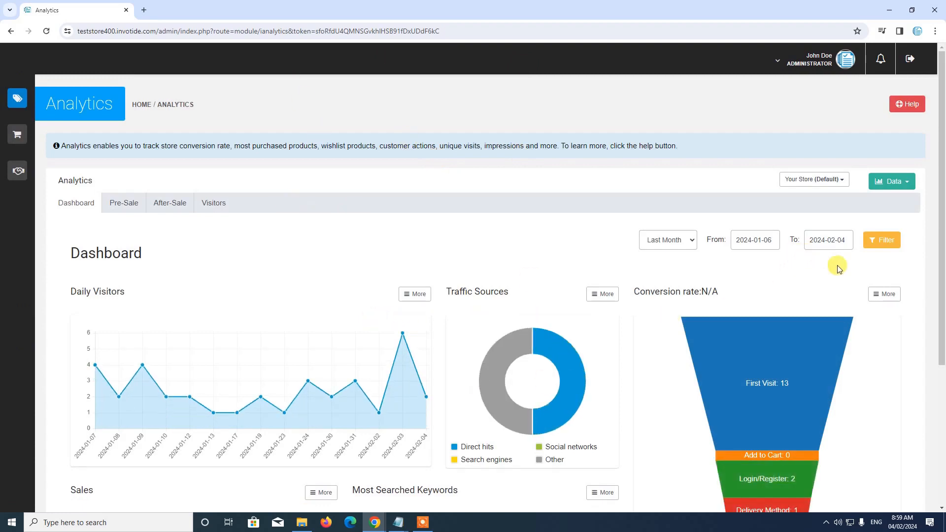
pyautogui.click(802, 187)
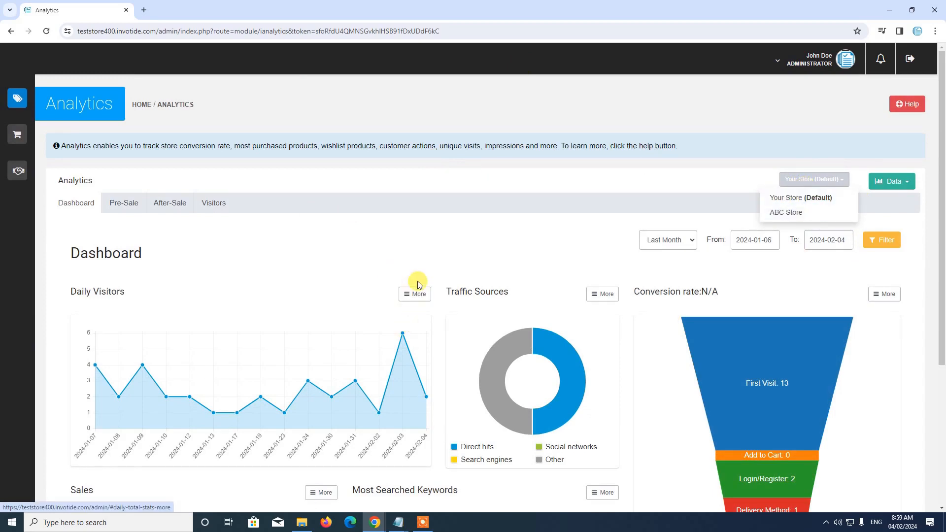
pyautogui.scroll(-4, 419, 276)
pyautogui.scroll(3, 348, 296)
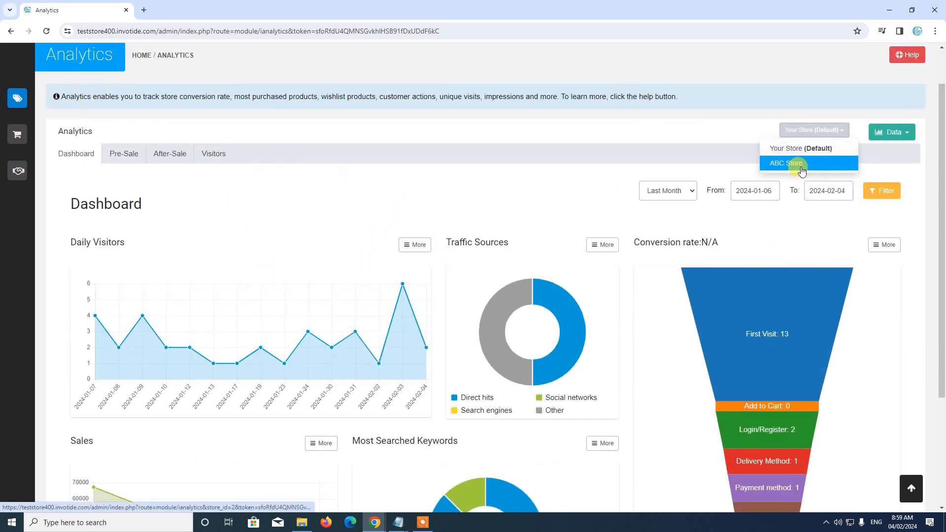
pyautogui.click(823, 151)
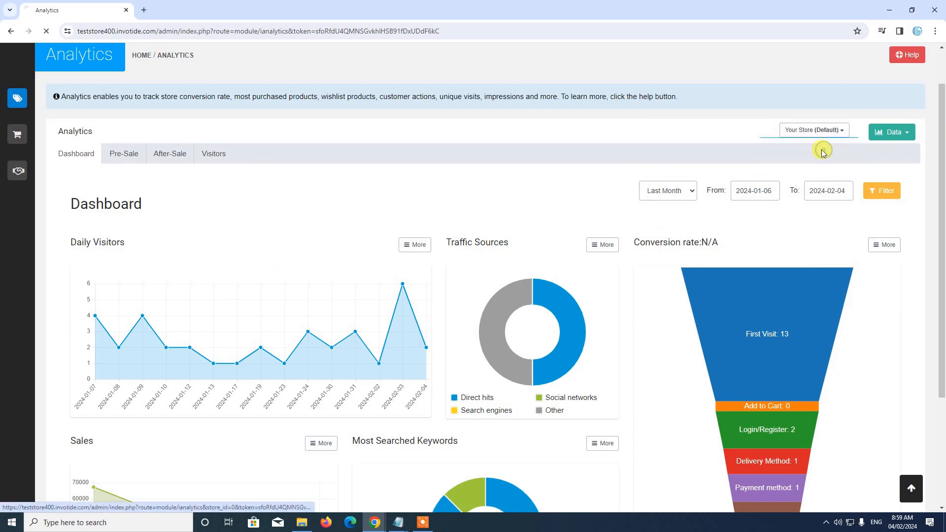
pyautogui.scroll(-2, 459, 296)
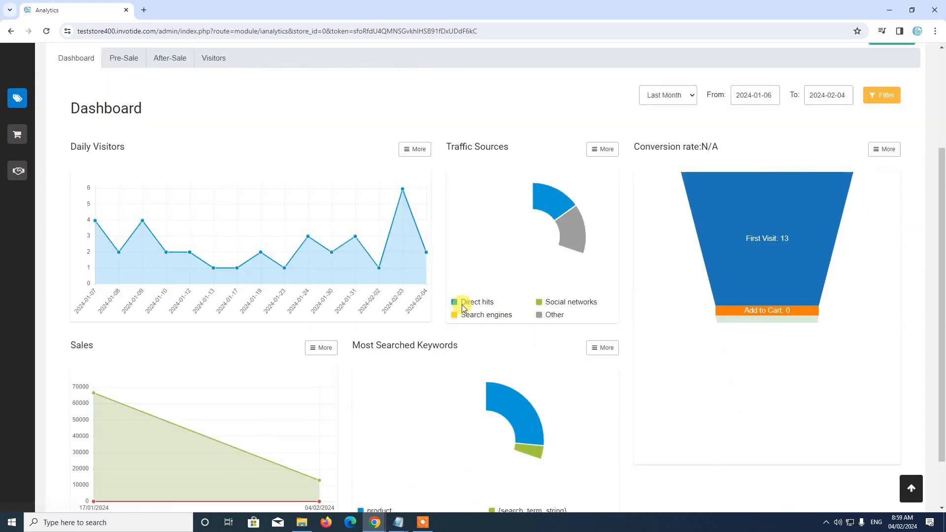
pyautogui.scroll(3, 463, 309)
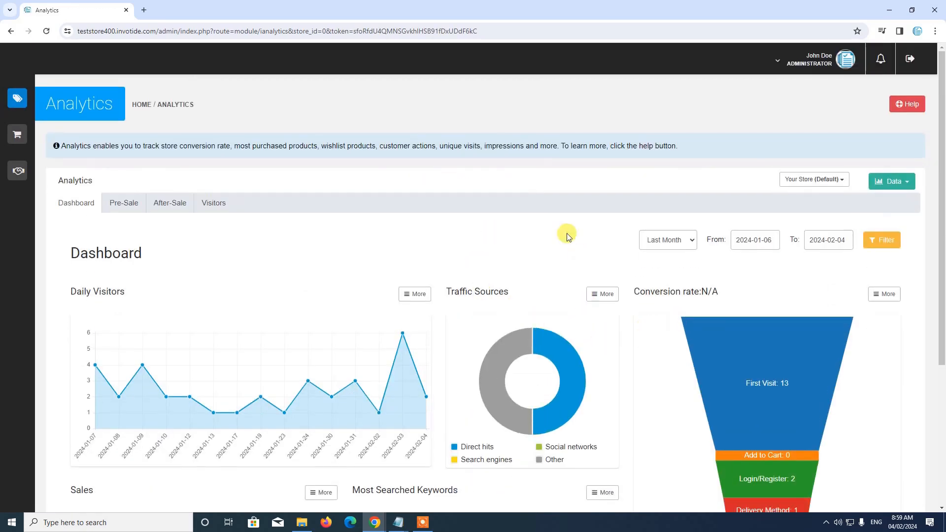
pyautogui.scroll(-2, 480, 285)
pyautogui.scroll(1, 434, 248)
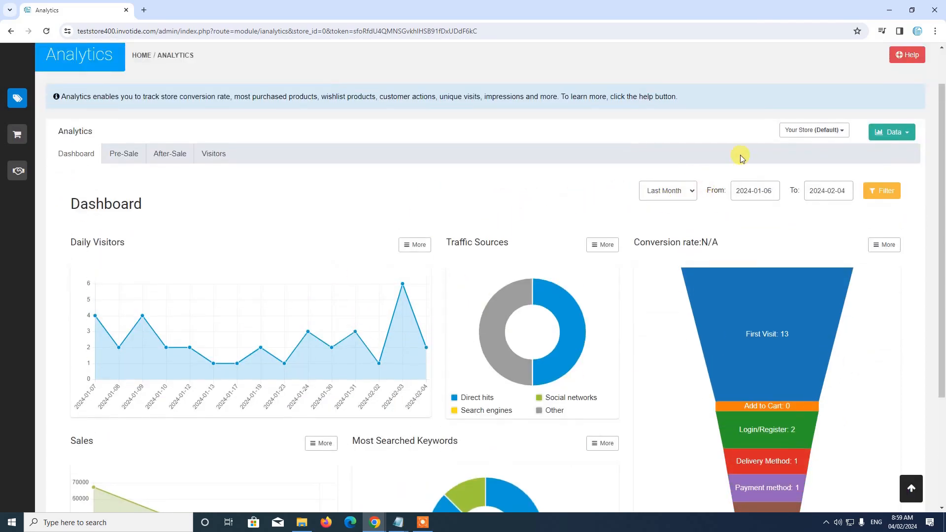
pyautogui.click(821, 129)
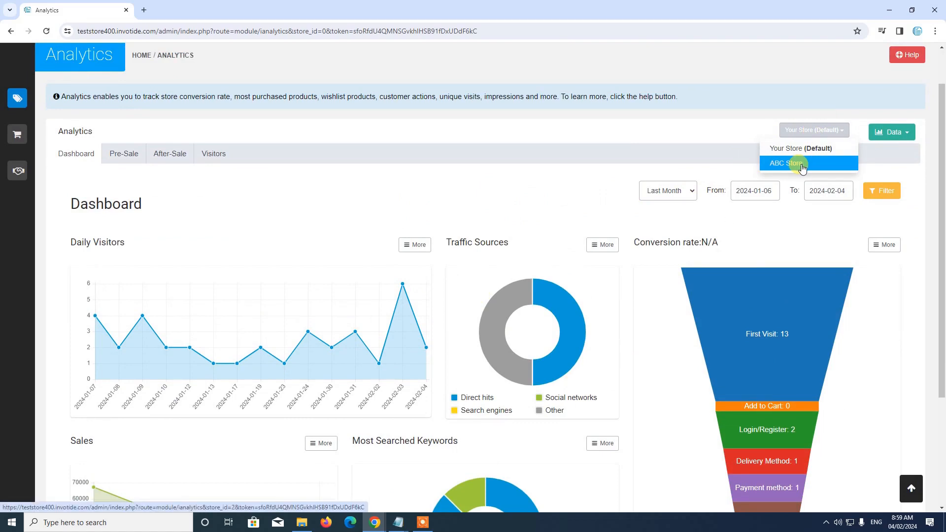
# View ABC Store's analytics across the Dashboard, Pre-Sale, After-Sale and Visitors tabs, all without data
pyautogui.click(802, 166)
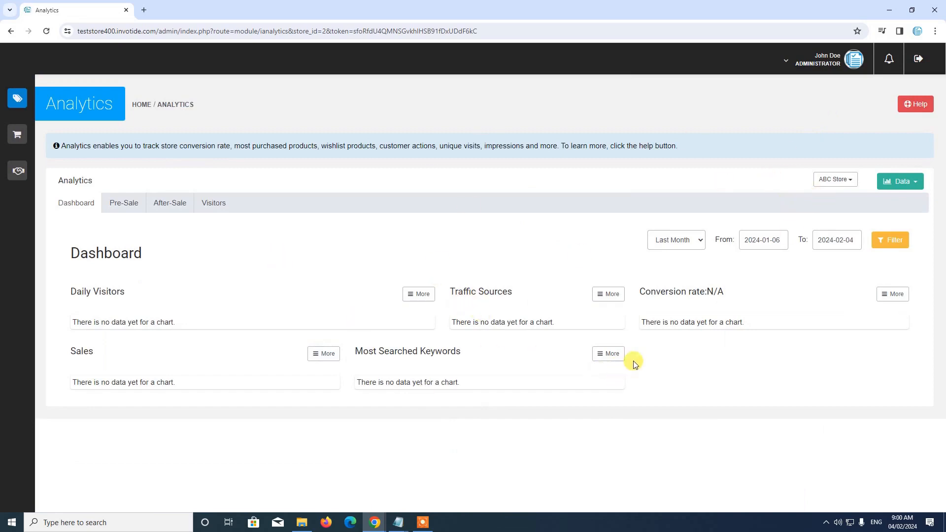
pyautogui.click(838, 179)
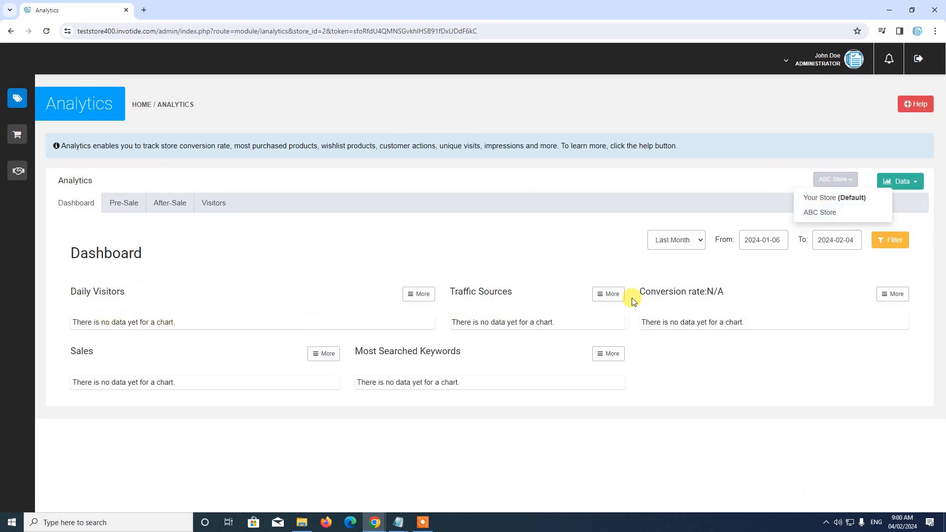
pyautogui.click(174, 202)
pyautogui.click(209, 203)
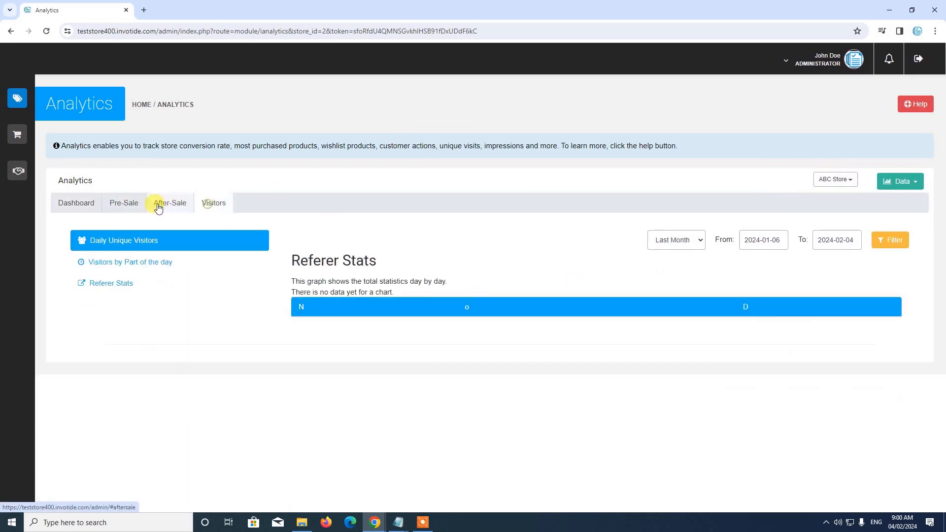
pyautogui.click(86, 204)
pyautogui.click(122, 203)
pyautogui.click(84, 204)
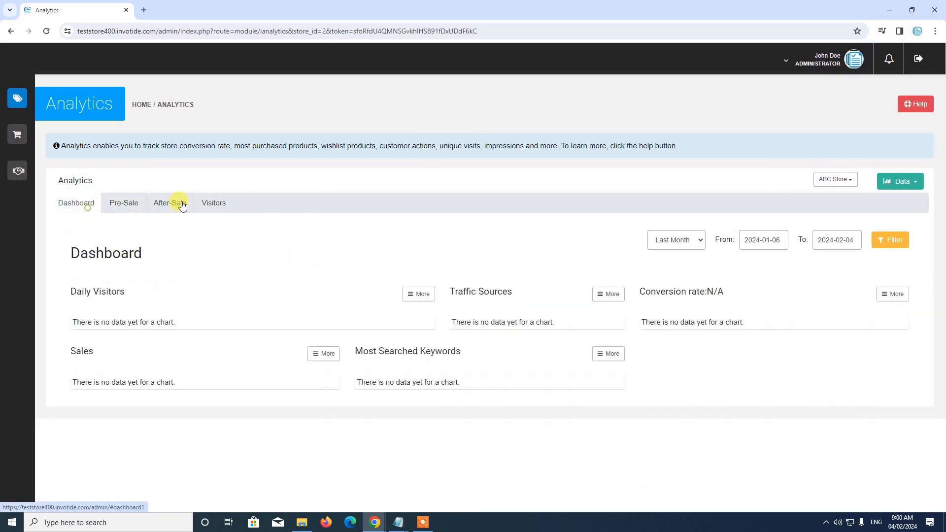
# Switch the analytics back to Your Store (Default) and review its visitor, traffic and sales charts
pyautogui.click(850, 179)
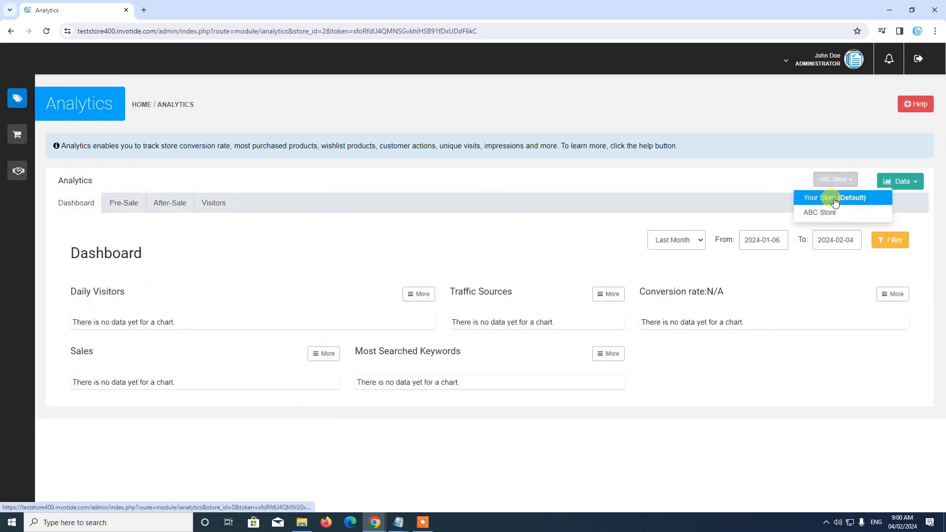
pyautogui.click(835, 198)
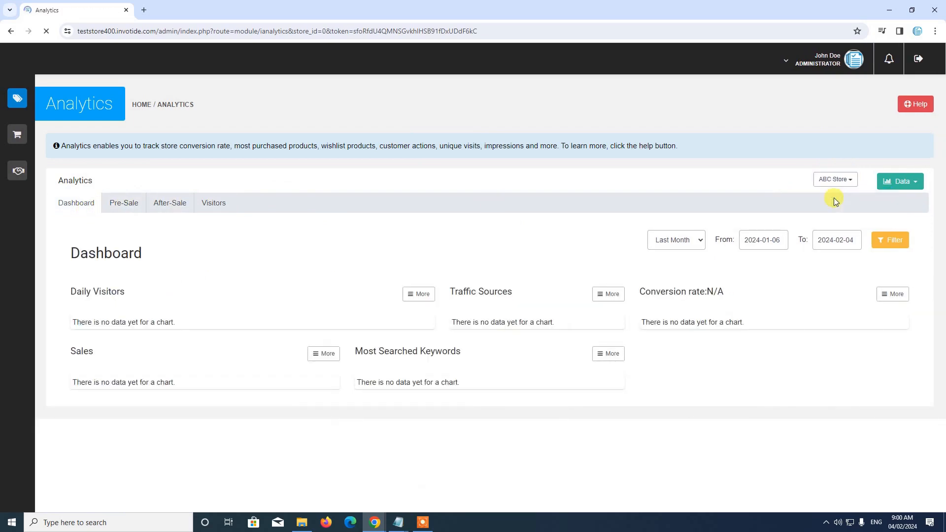
pyautogui.scroll(-1, 596, 125)
pyautogui.scroll(-2, 596, 125)
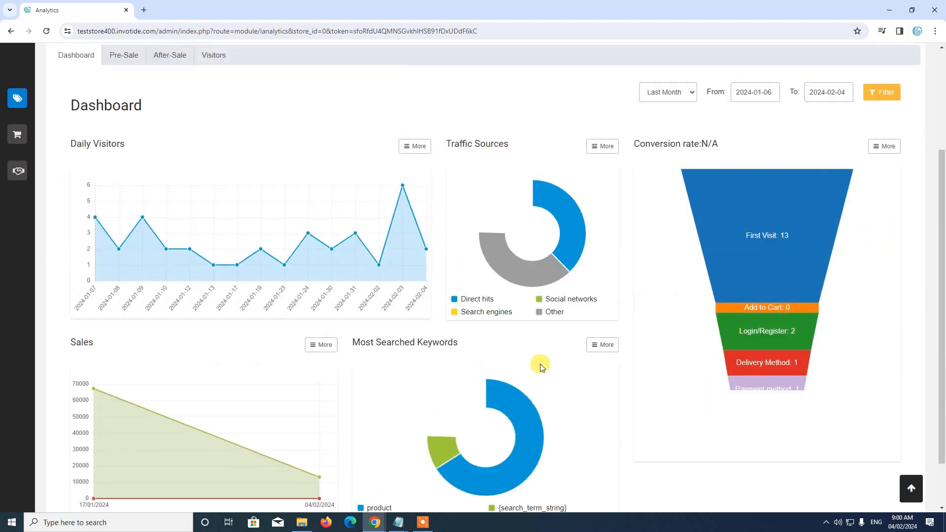
pyautogui.scroll(3, 541, 364)
# Cycle through the Pre-Sale, After-Sale, Visitors and Dashboard tabs, ending on the Pre-Sale search queries graph
pyautogui.click(128, 153)
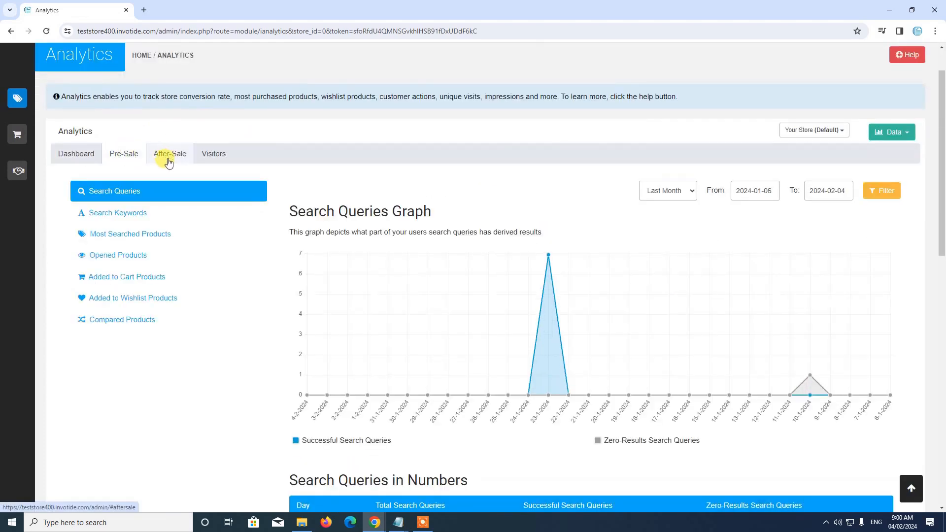
pyautogui.click(169, 154)
pyautogui.click(212, 154)
pyautogui.click(76, 153)
pyautogui.click(124, 153)
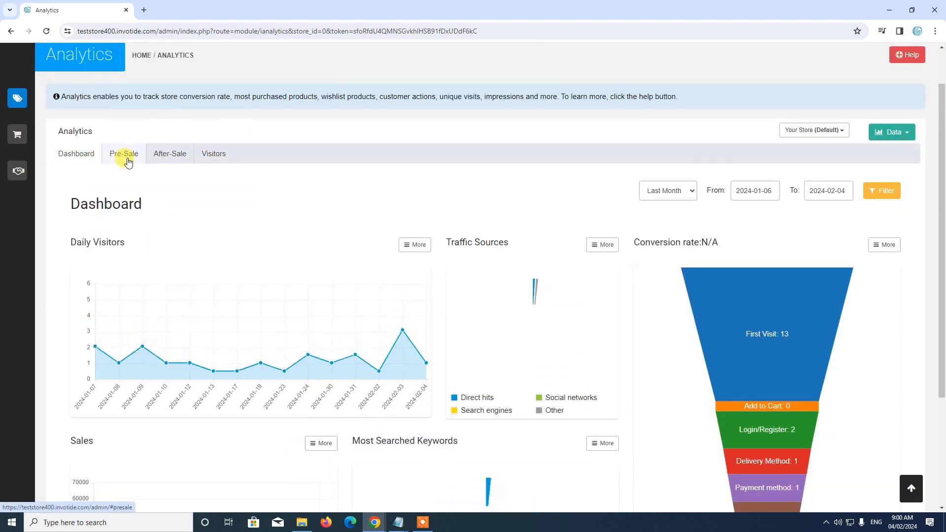
pyautogui.scroll(1, 920, 189)
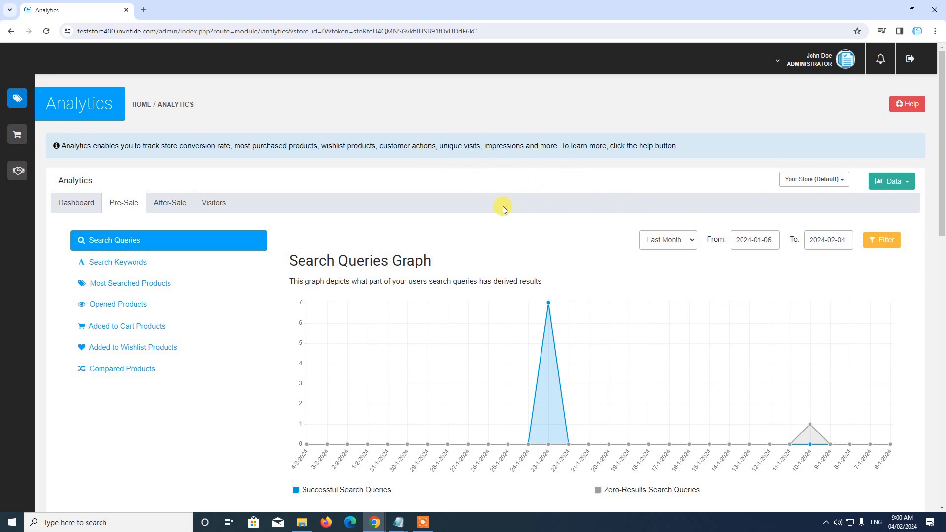
# Go to Store Management > Settings > Modules and filter the category to Store Design
pyautogui.moveTo(38, 96)
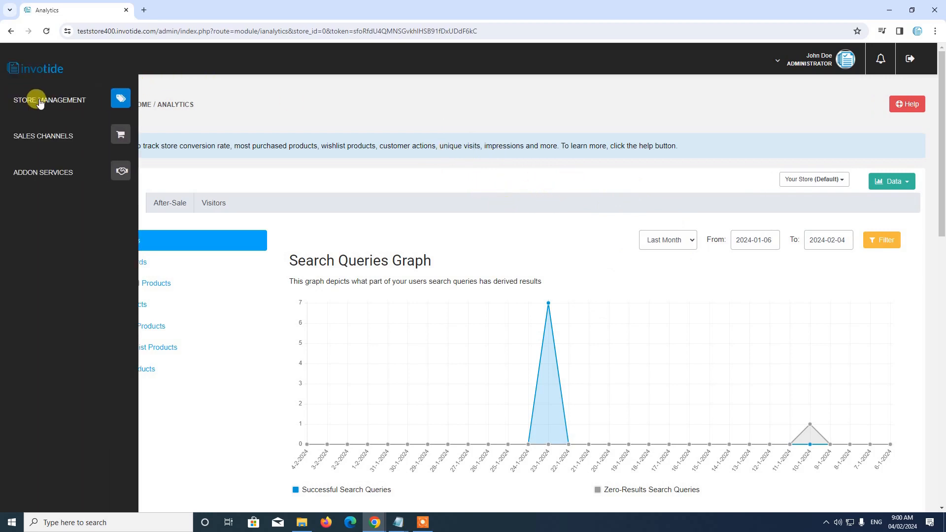
pyautogui.click(69, 102)
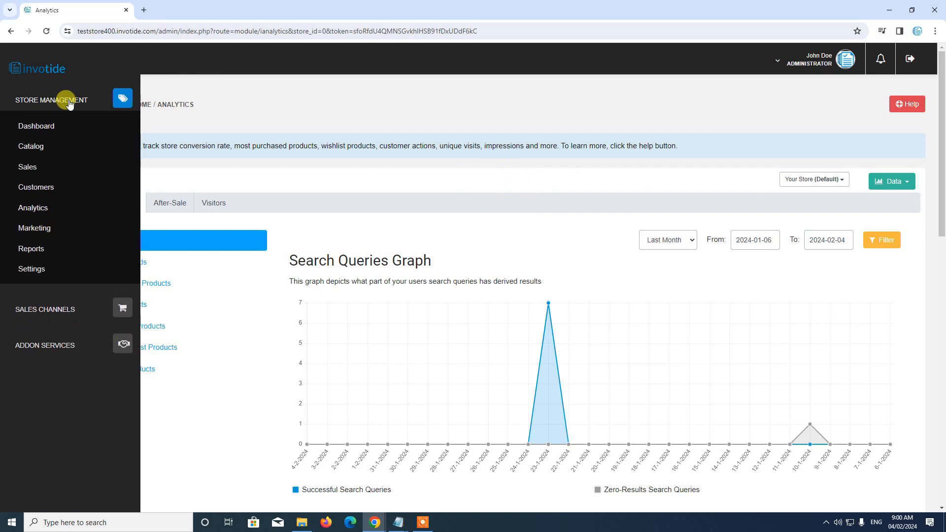
pyautogui.click(33, 267)
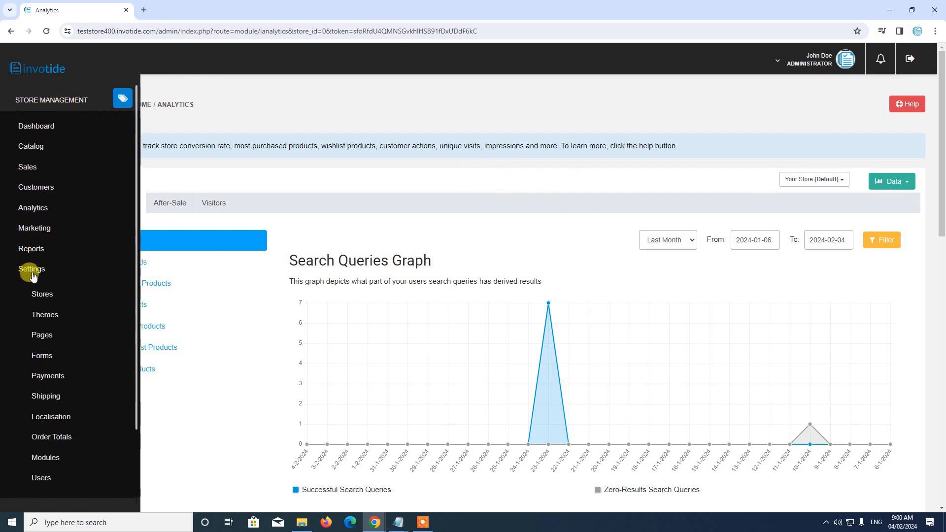
pyautogui.scroll(-1, 55, 419)
pyautogui.click(41, 397)
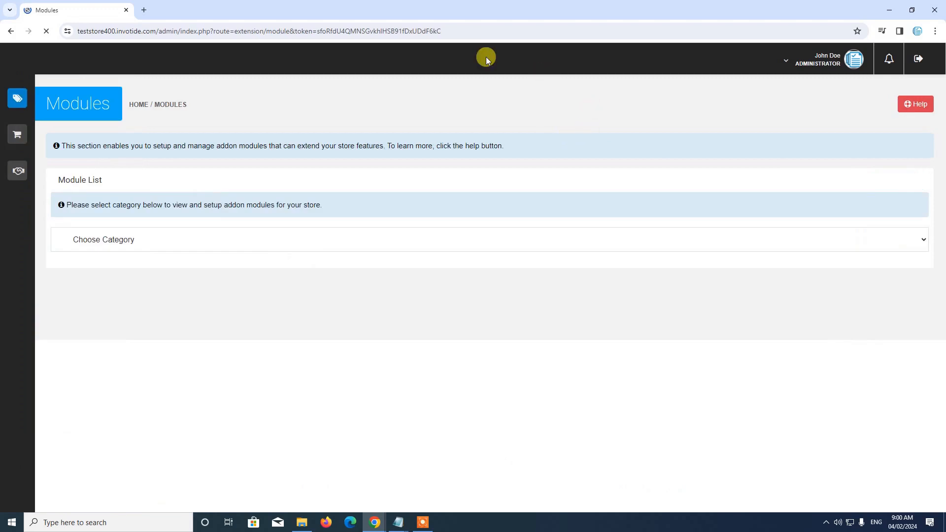
pyautogui.click(305, 240)
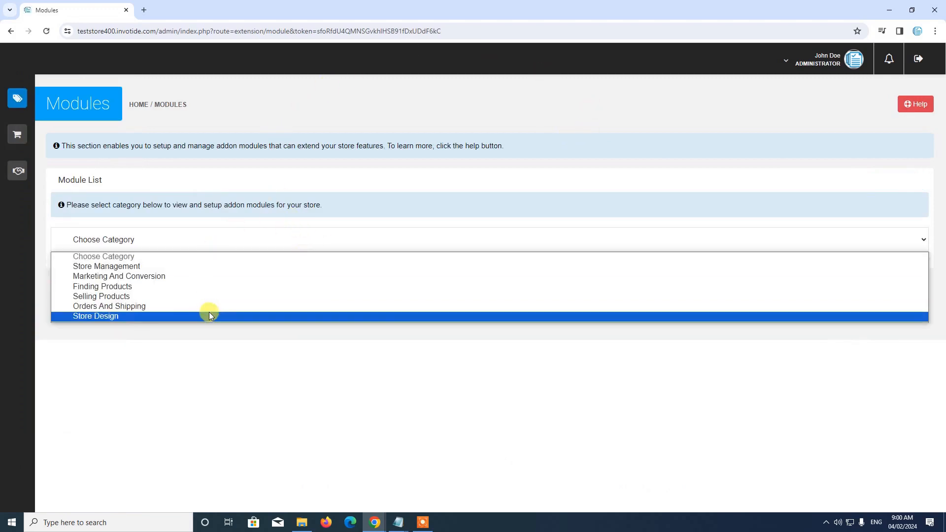
pyautogui.click(124, 315)
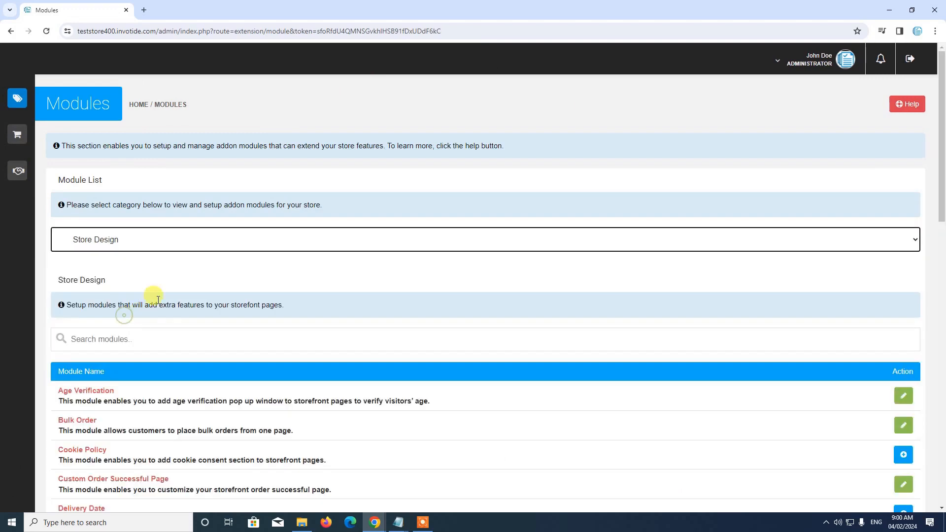
pyautogui.scroll(-2, 172, 288)
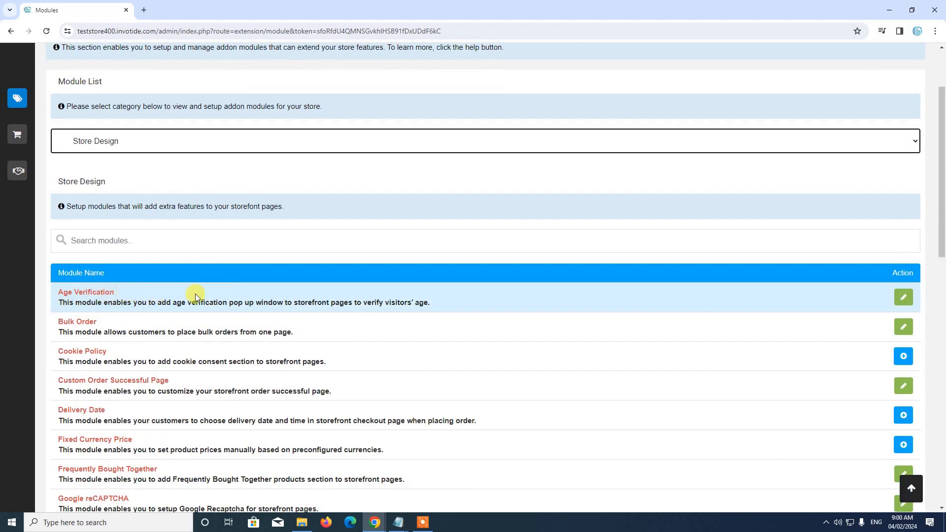
# Open the Age Verification module settings, dismiss the setup guide video, and load the Default store
pyautogui.click(904, 298)
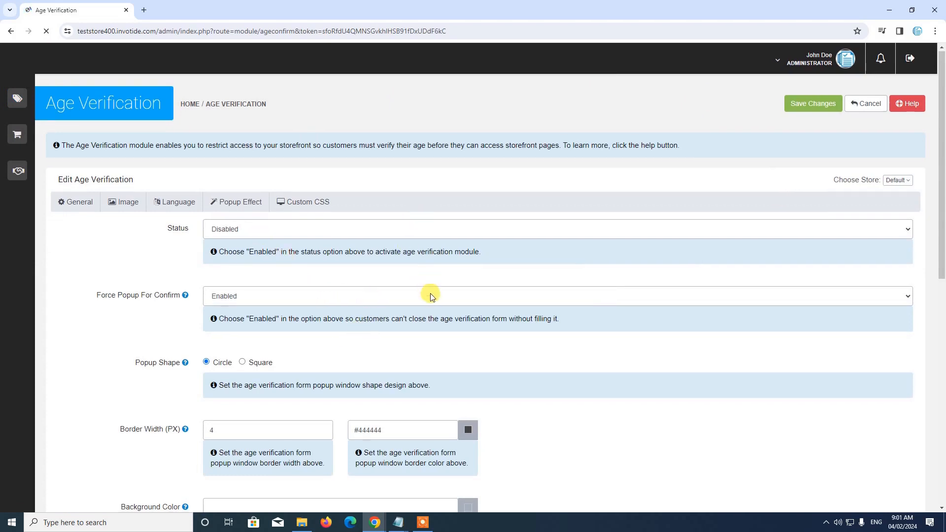
pyautogui.scroll(-5, 430, 295)
pyautogui.scroll(4, 450, 262)
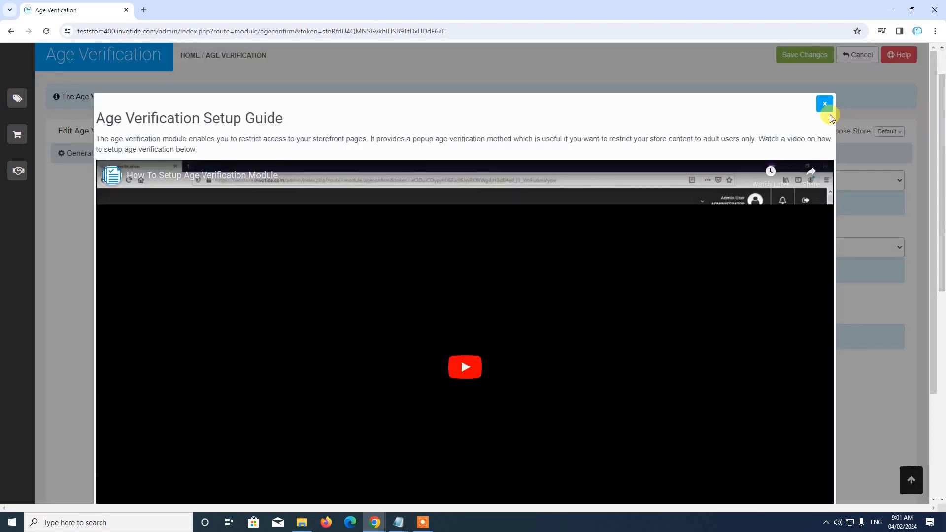
pyautogui.click(824, 102)
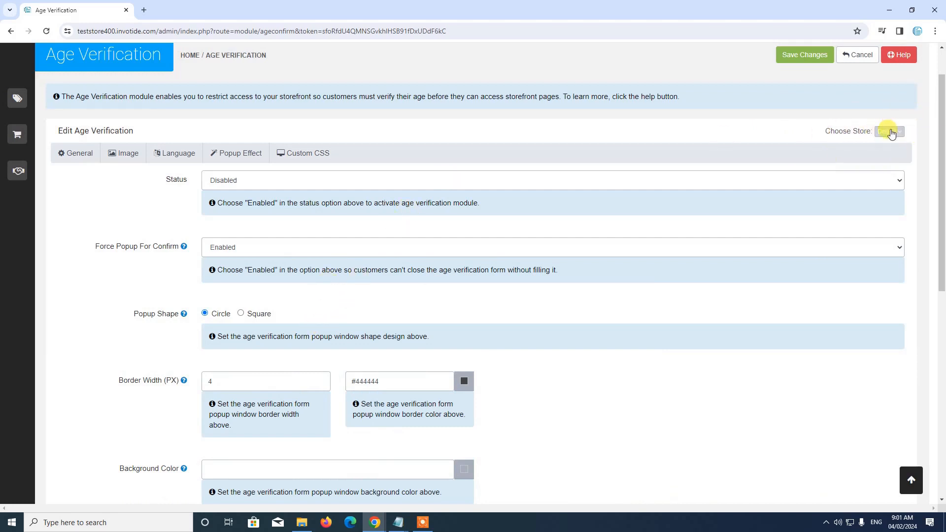
pyautogui.click(892, 134)
pyautogui.click(317, 150)
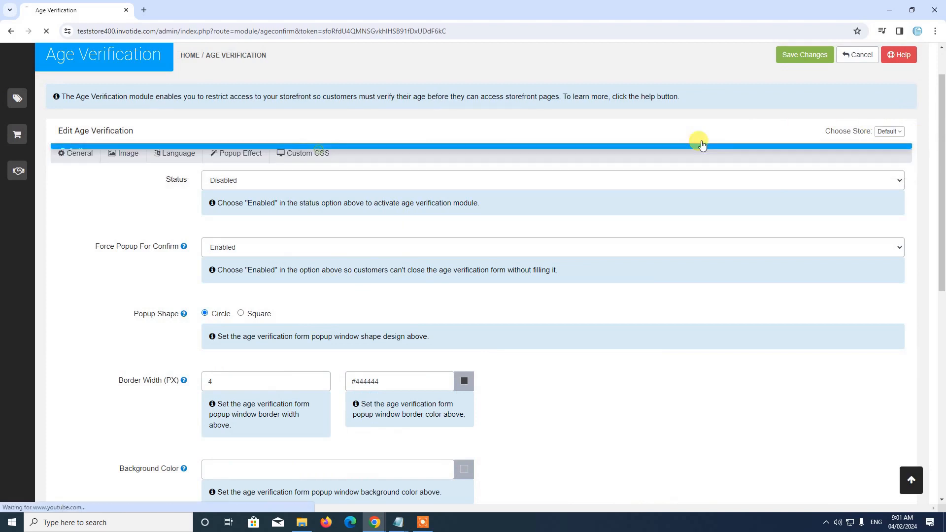
pyautogui.scroll(-2, 280, 250)
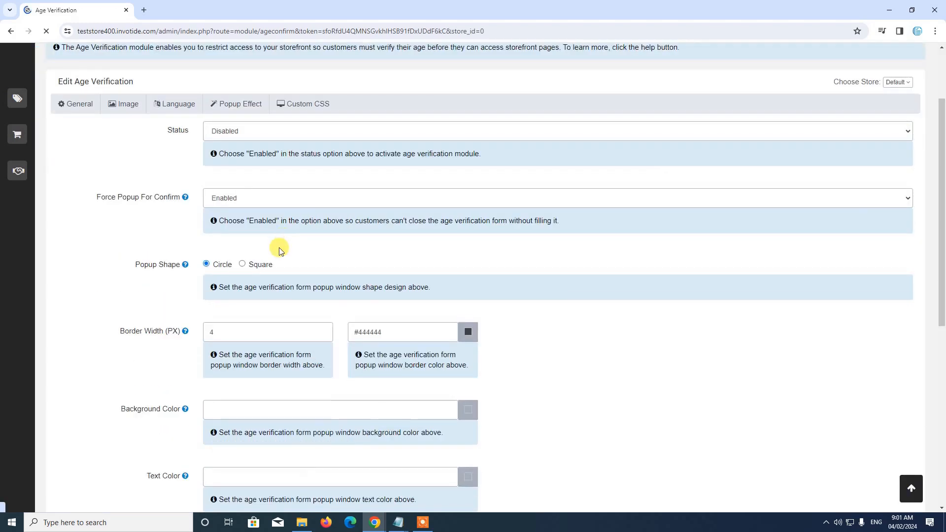
pyautogui.scroll(2, 280, 250)
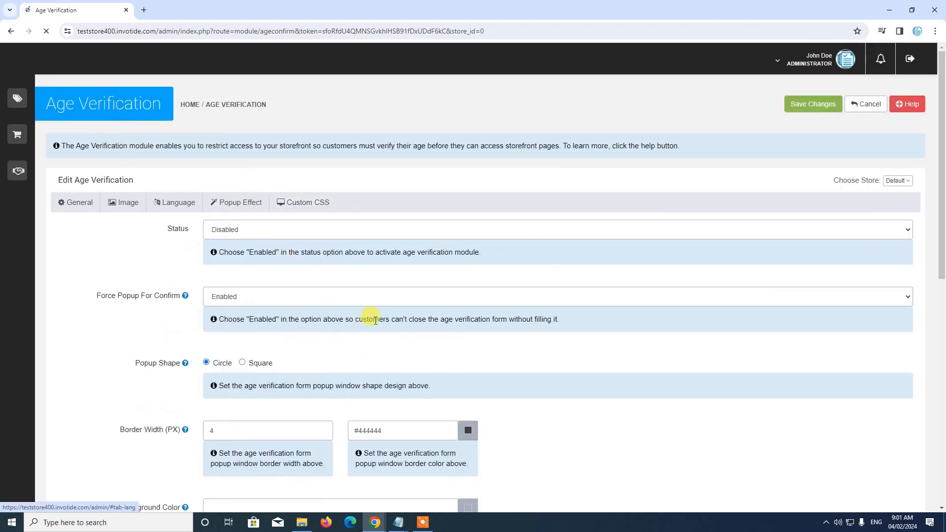
# Compare ABC Store's age verification settings, then switch back to the Default store's settings
pyautogui.click(909, 183)
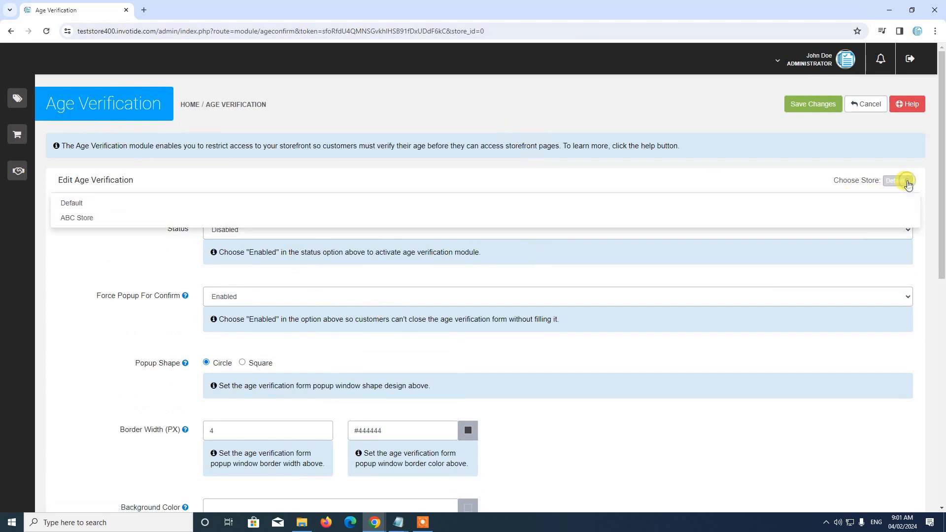
pyautogui.click(190, 218)
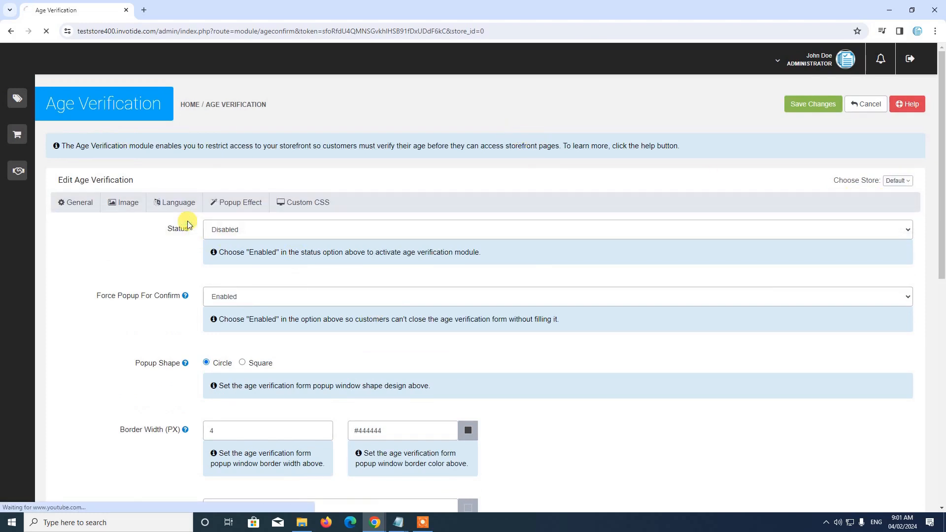
pyautogui.scroll(-2, 286, 176)
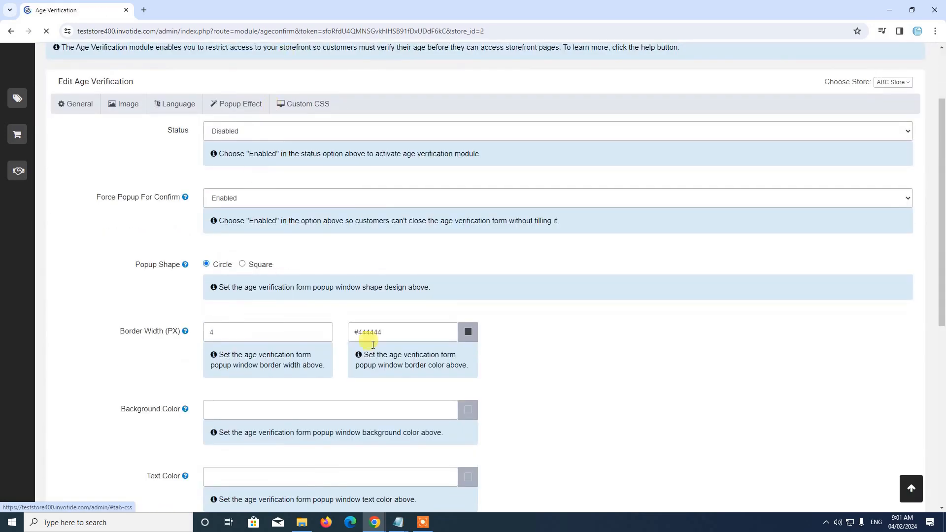
pyautogui.scroll(2, 384, 331)
pyautogui.scroll(-5, 315, 342)
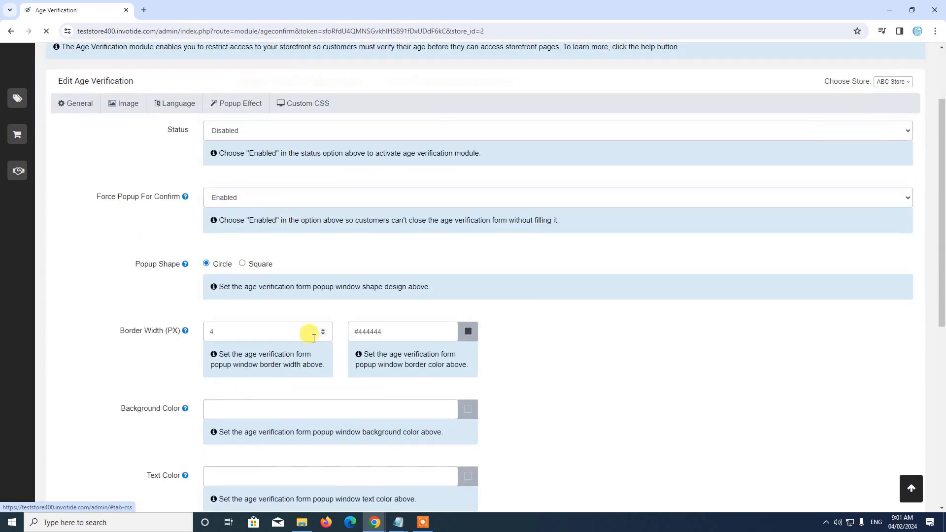
pyautogui.scroll(6, 270, 257)
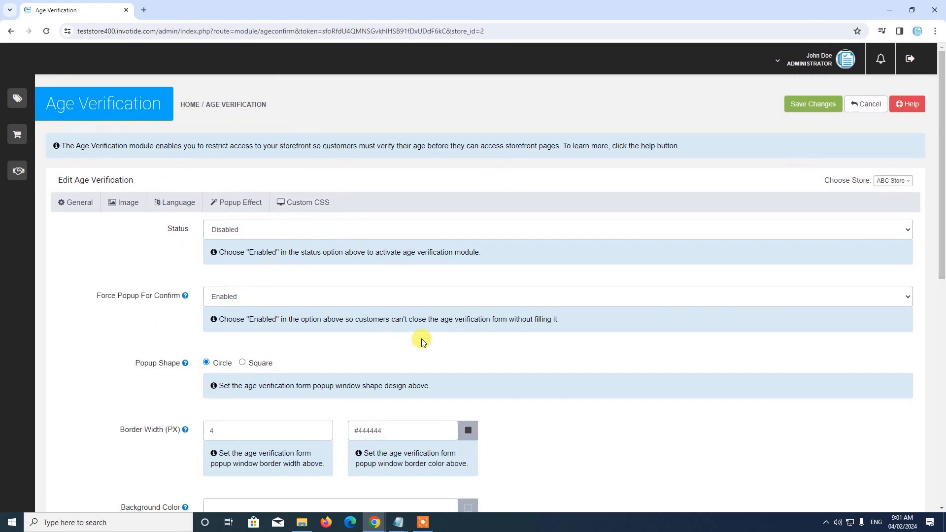
pyautogui.scroll(-6, 340, 266)
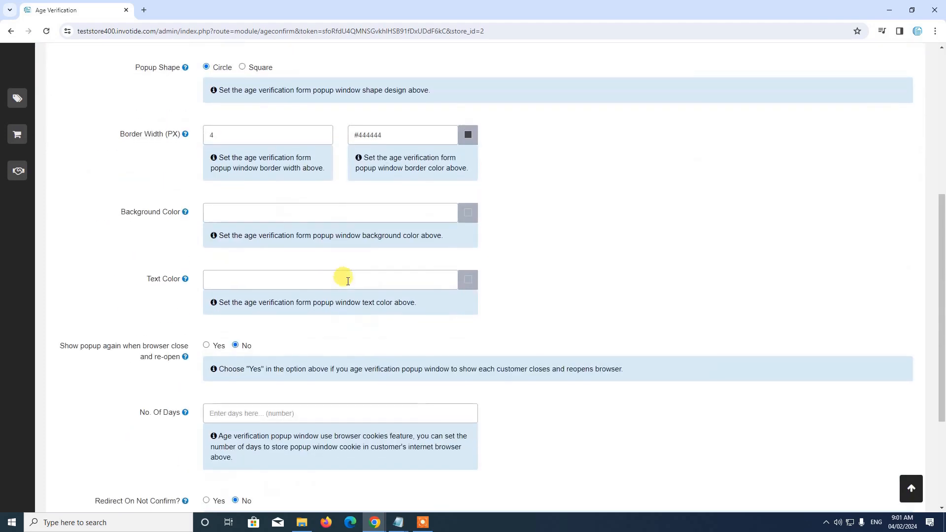
pyautogui.scroll(6, 347, 280)
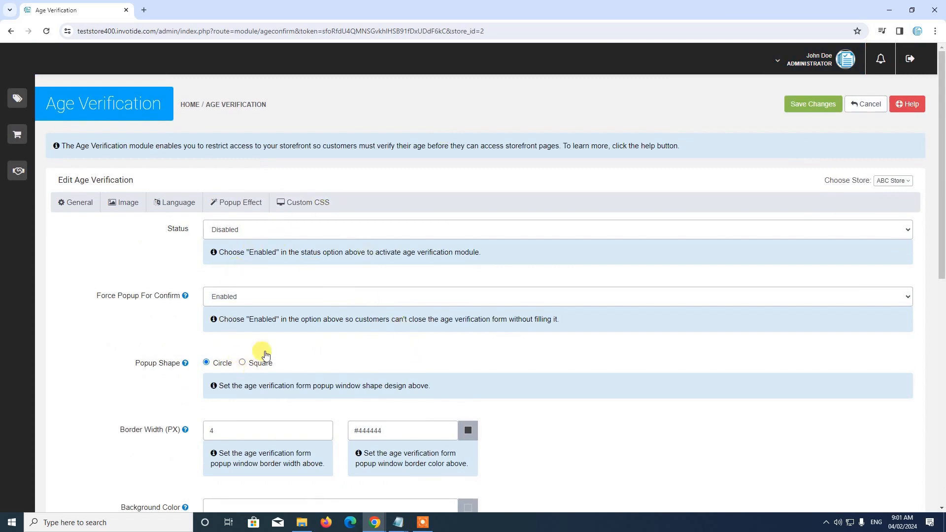
pyautogui.click(893, 181)
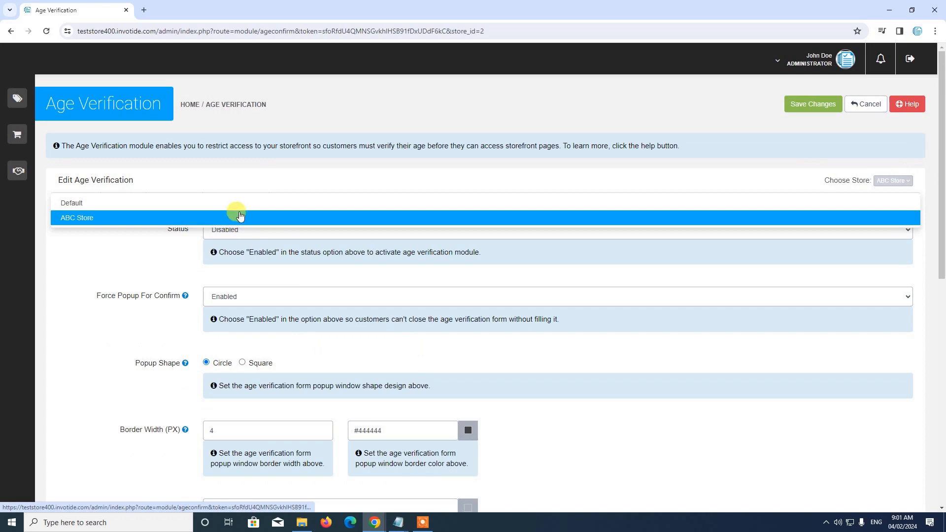
pyautogui.click(227, 203)
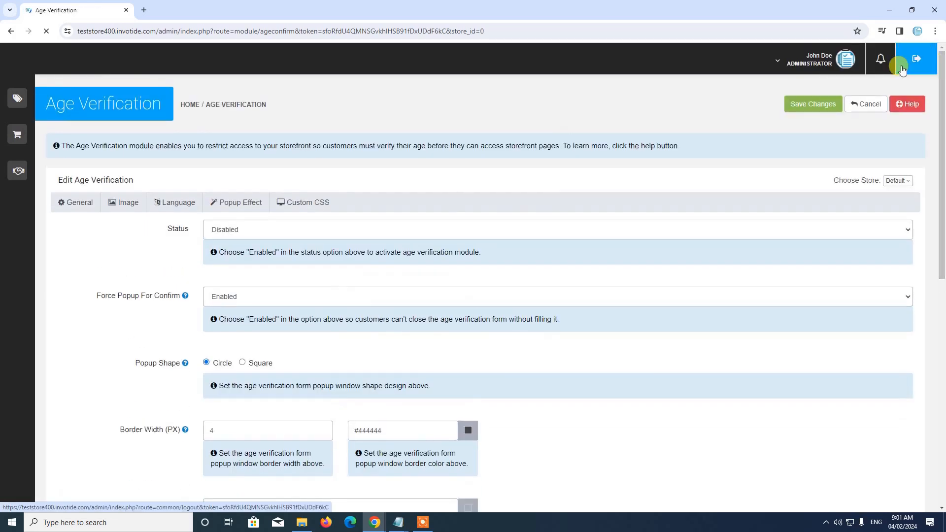
# Cancel the Age Verification settings unsaved and go to Store Management > Settings > Themes
pyautogui.click(863, 105)
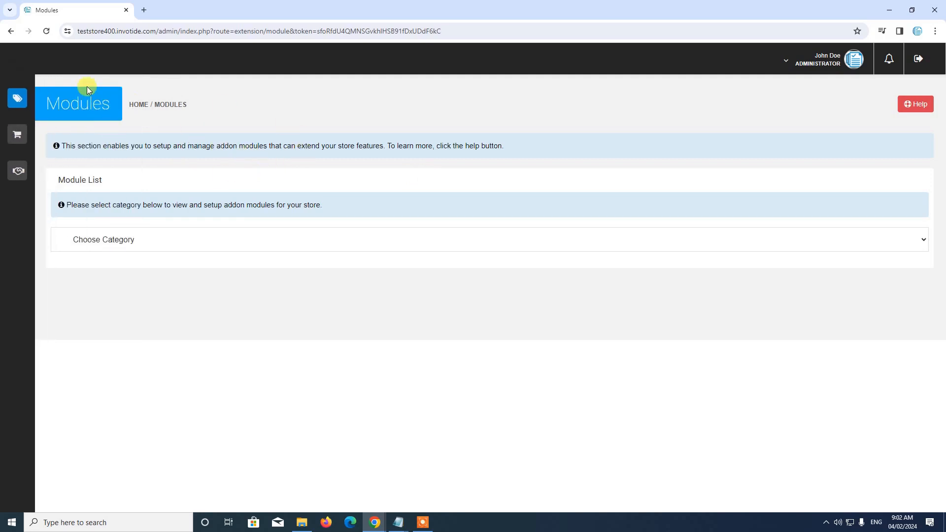
pyautogui.moveTo(28, 103)
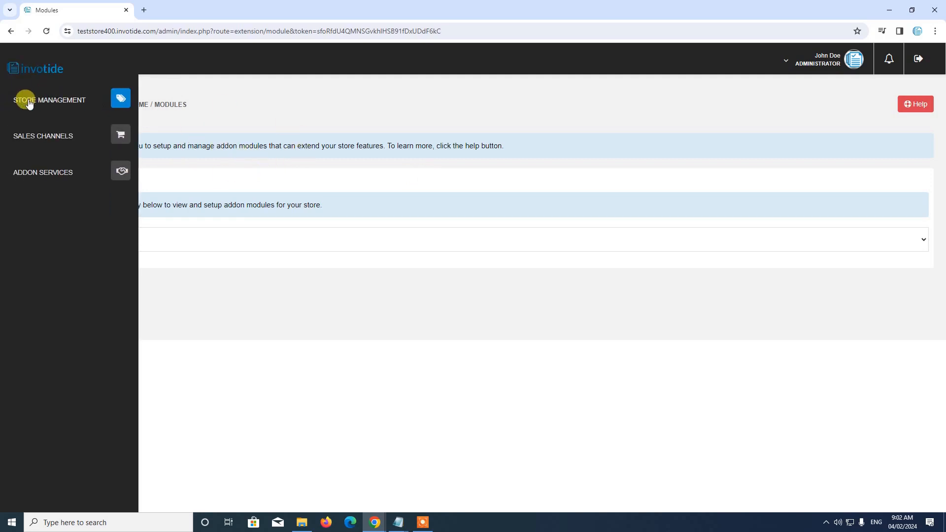
pyautogui.click(82, 99)
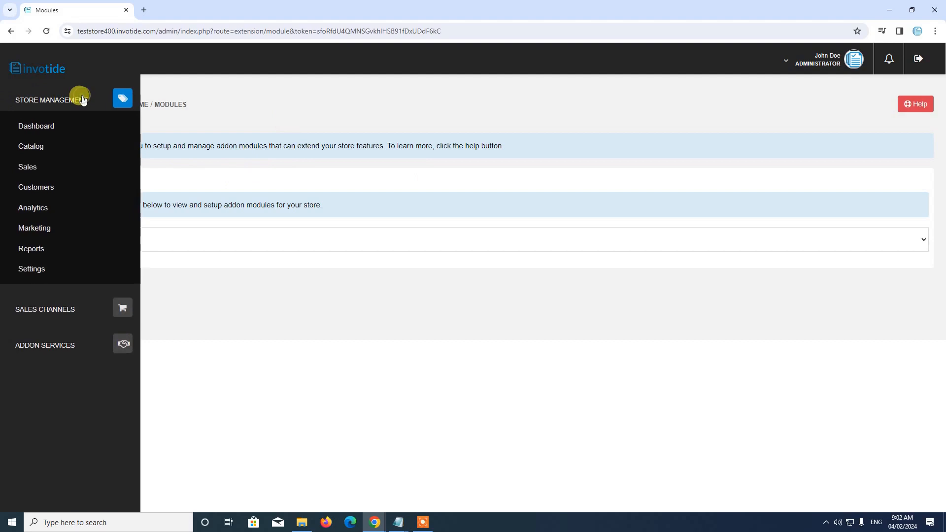
pyautogui.click(39, 272)
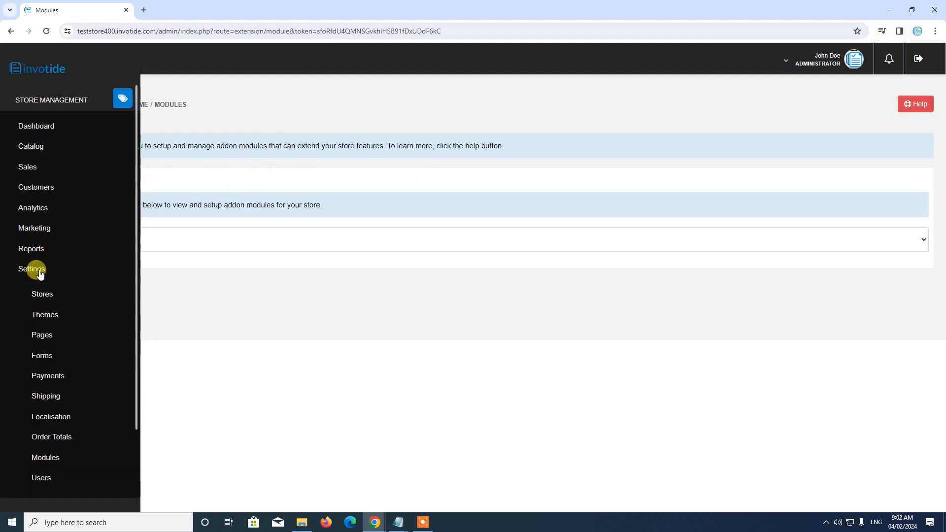
pyautogui.click(48, 317)
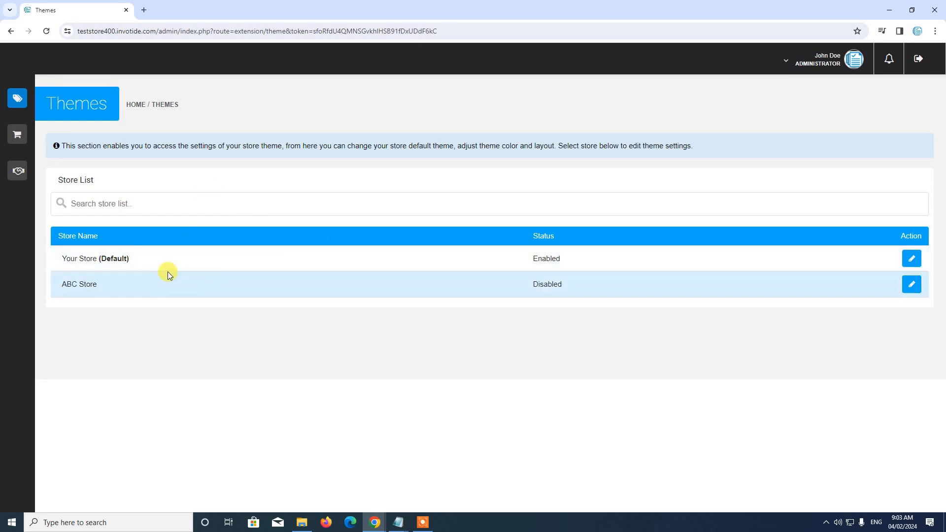
# Set ABC Store's default theme to Streamline Theme with status Enabled and save
pyautogui.click(912, 285)
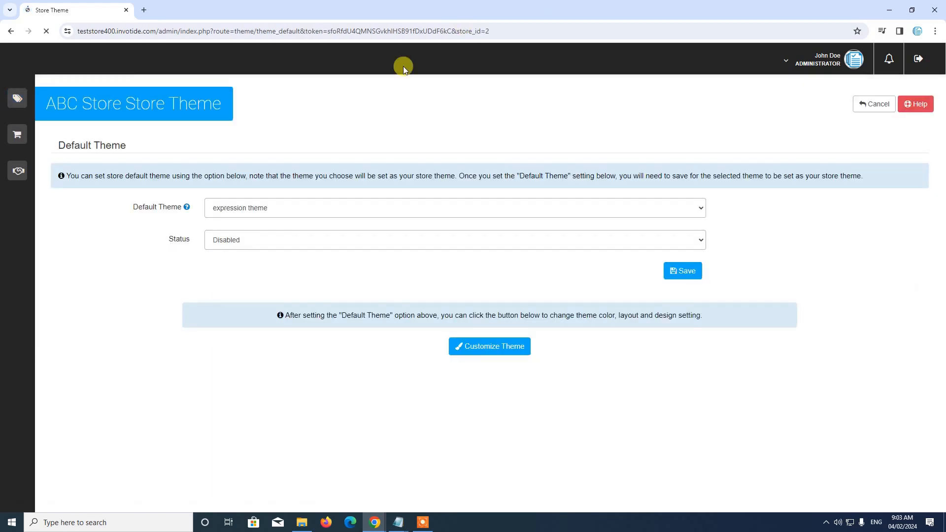
pyautogui.click(251, 207)
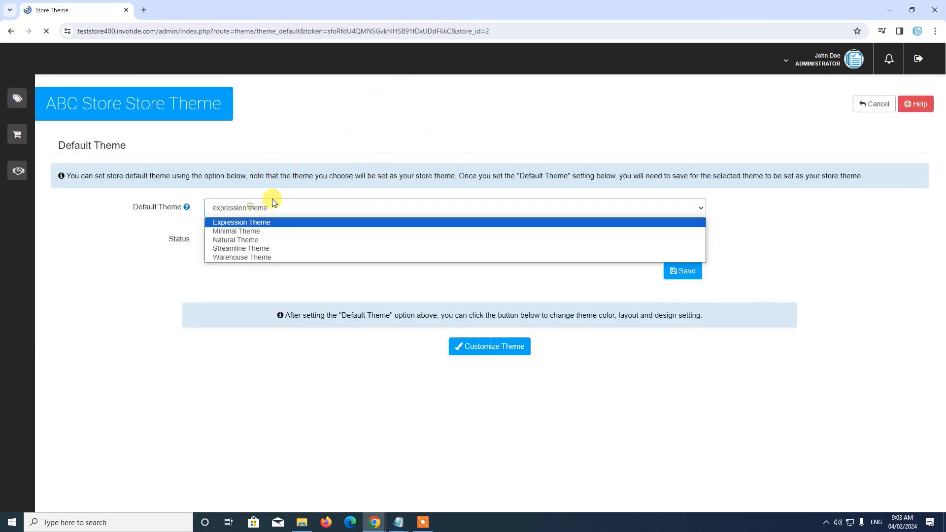
pyautogui.click(265, 249)
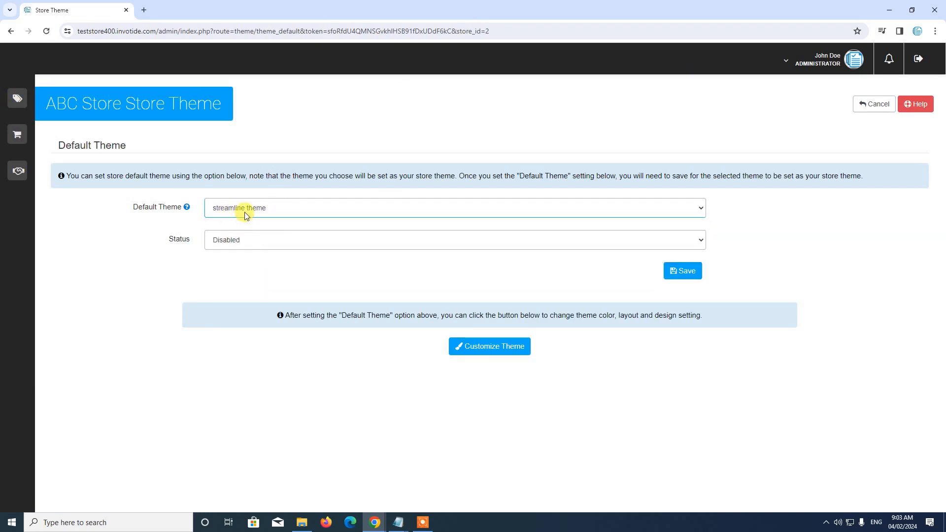
pyautogui.click(246, 240)
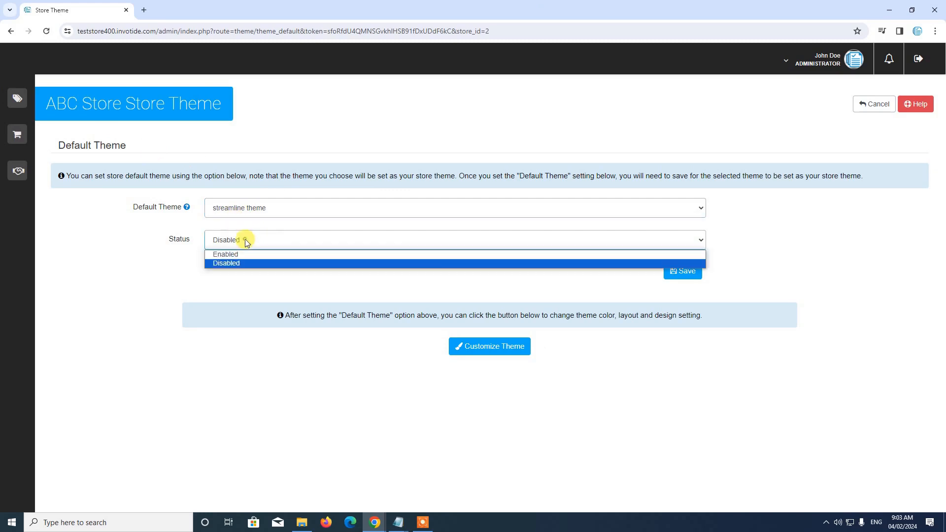
pyautogui.click(243, 254)
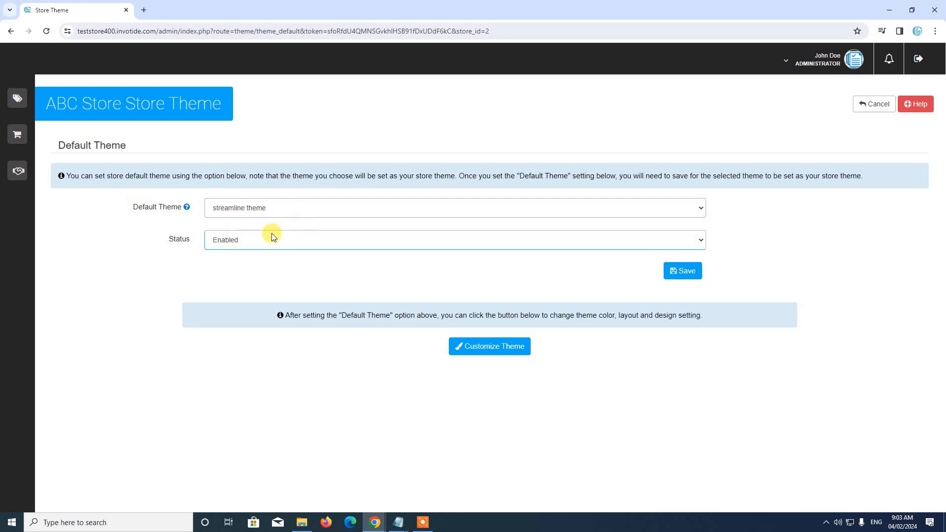
pyautogui.click(677, 270)
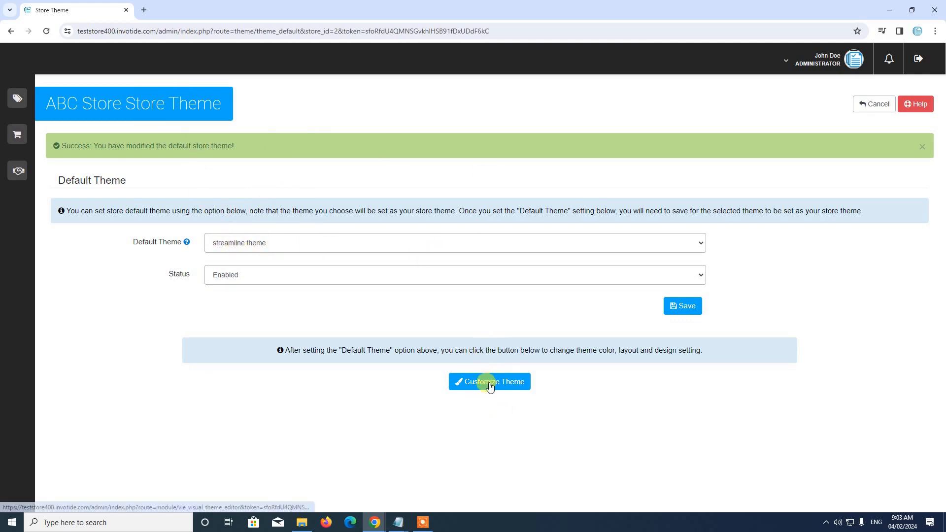
# Open the Visual Theme Editor, check the preview store choices keeping Your Store, and show its Menu
pyautogui.click(490, 382)
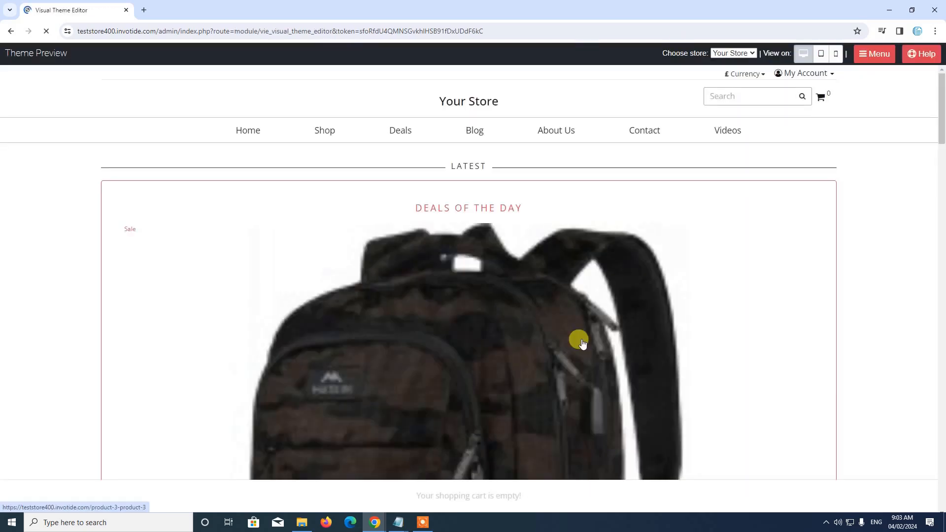
pyautogui.click(730, 55)
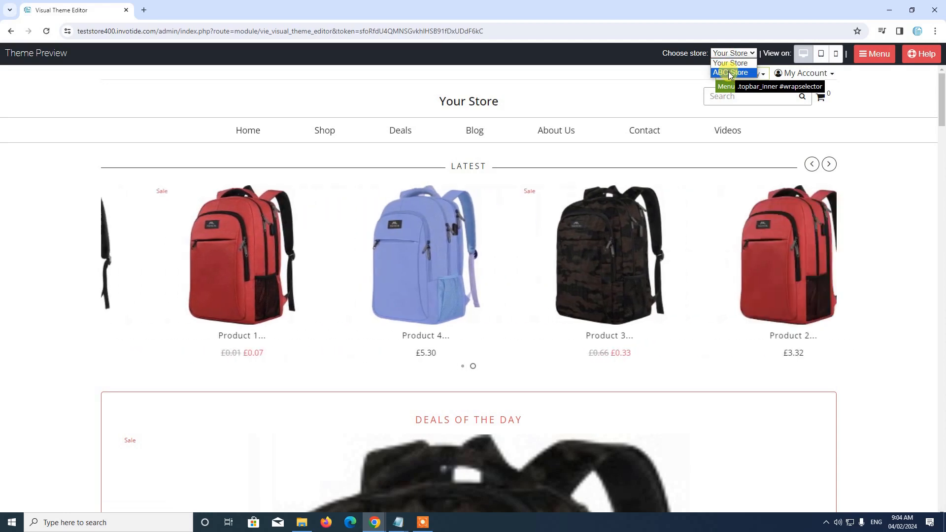
pyautogui.click(608, 49)
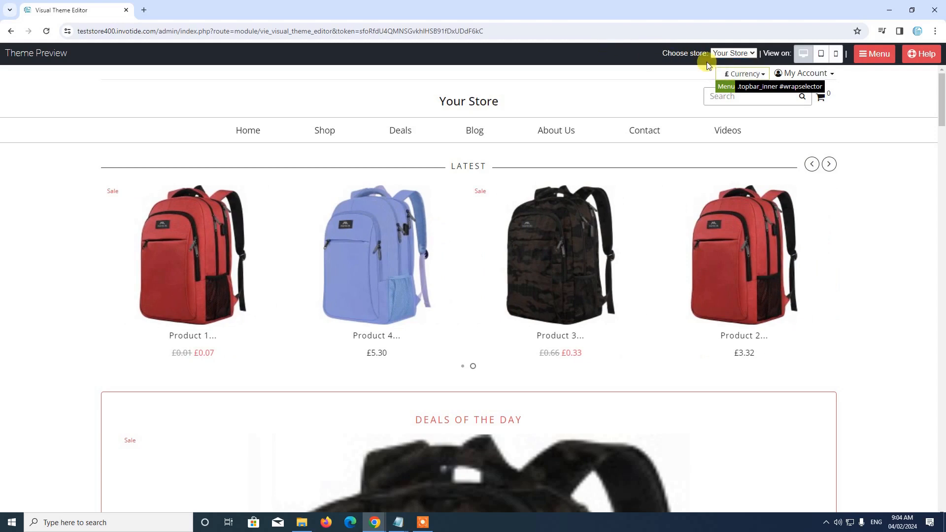
pyautogui.click(871, 56)
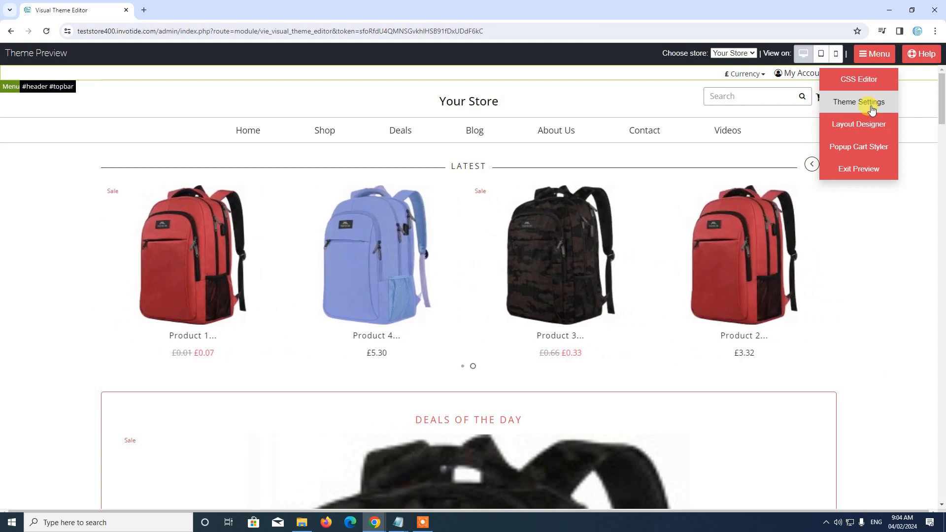
# Choose Menu > Theme Settings and view Streamline Theme's settings, showing the Full Width main layout
pyautogui.click(871, 105)
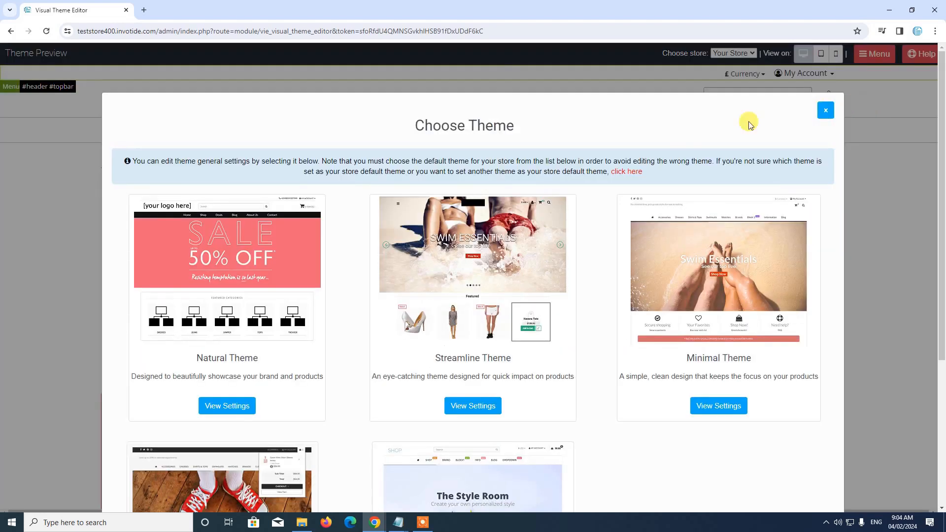
pyautogui.scroll(-3, 630, 160)
pyautogui.scroll(2, 633, 154)
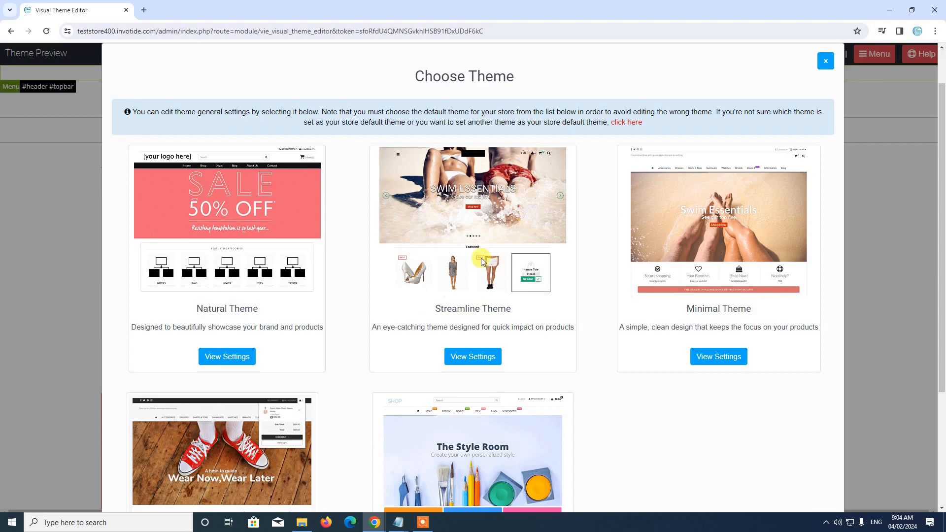
pyautogui.click(473, 359)
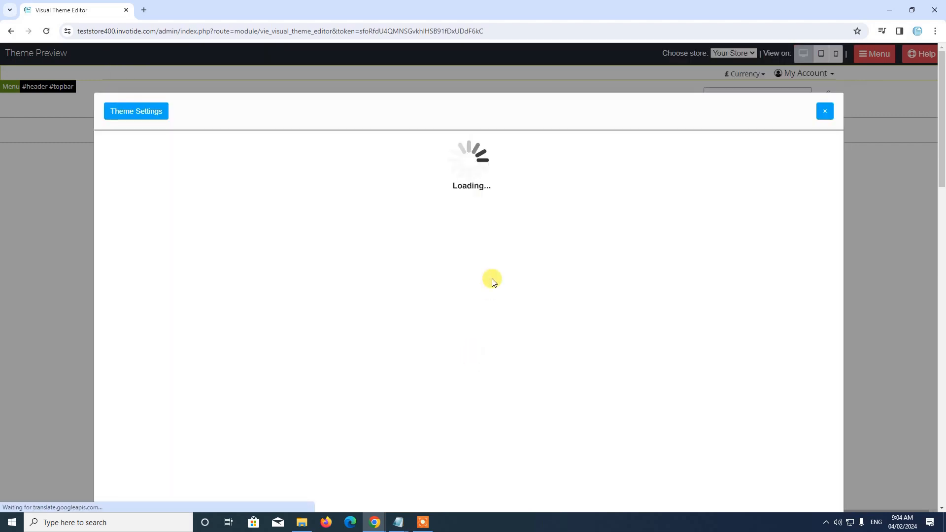
pyautogui.scroll(-3, 490, 281)
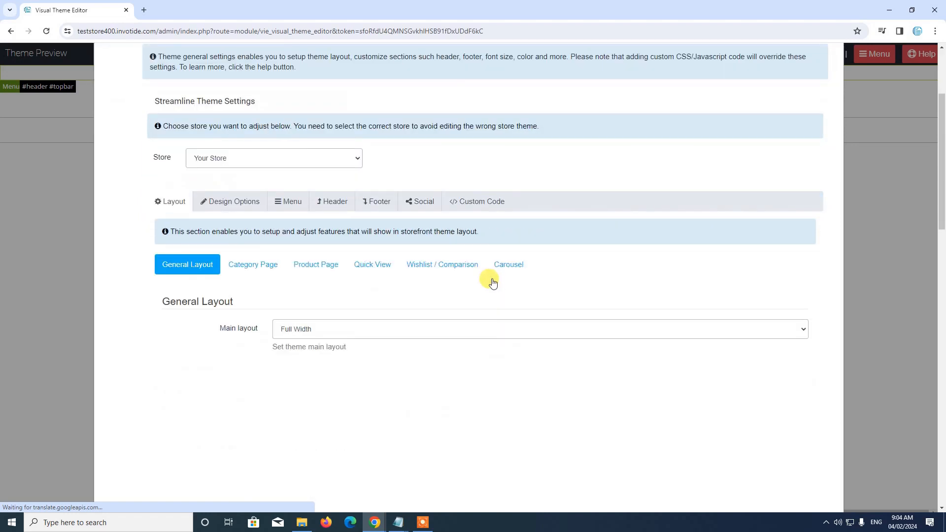
pyautogui.scroll(2, 490, 249)
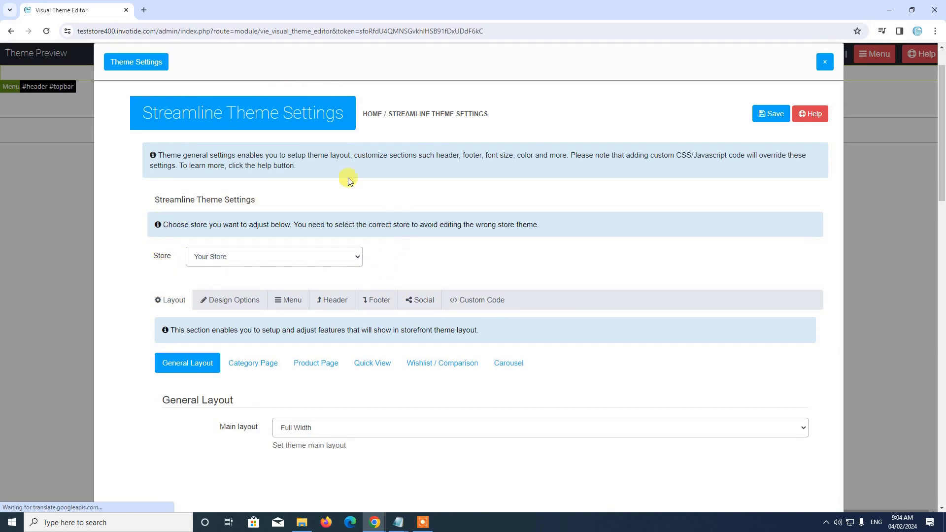
# Switch the Streamline theme settings' Store dropdown to ABC Store
pyautogui.click(227, 259)
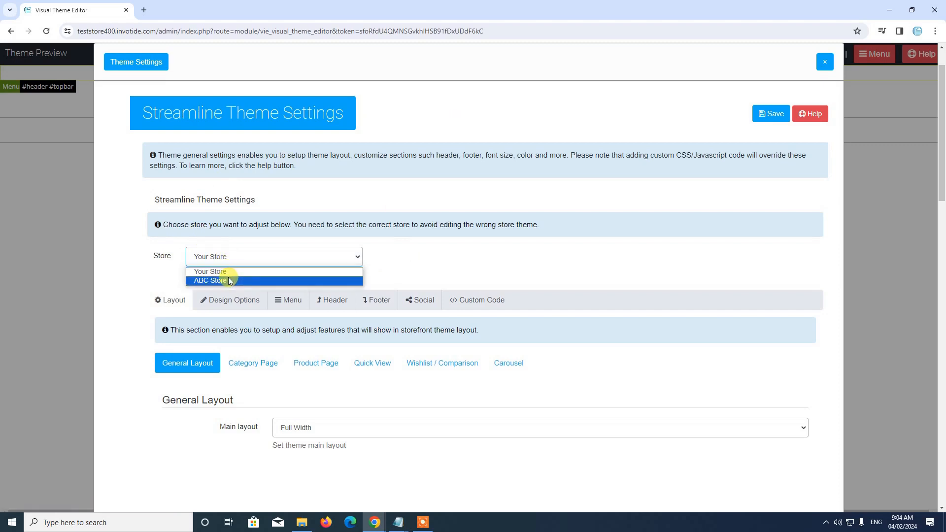
pyautogui.click(212, 279)
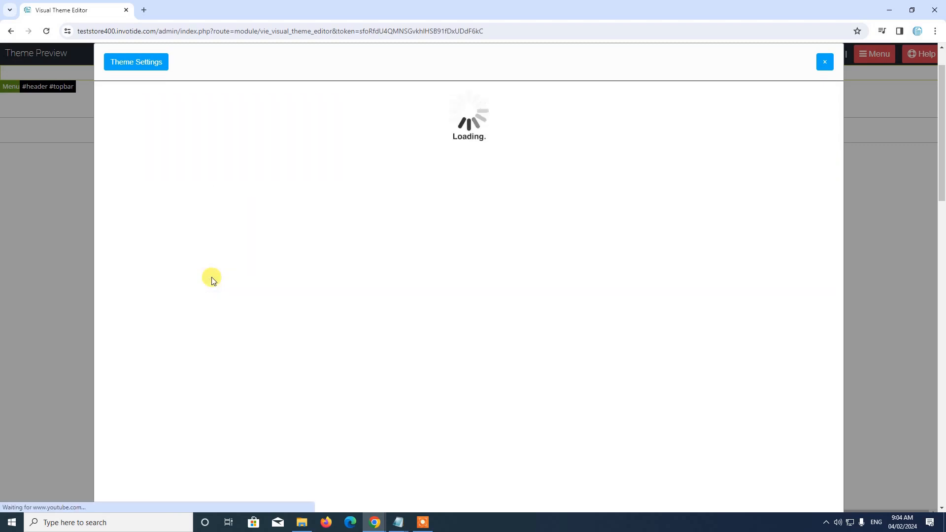
pyautogui.scroll(-2, 363, 231)
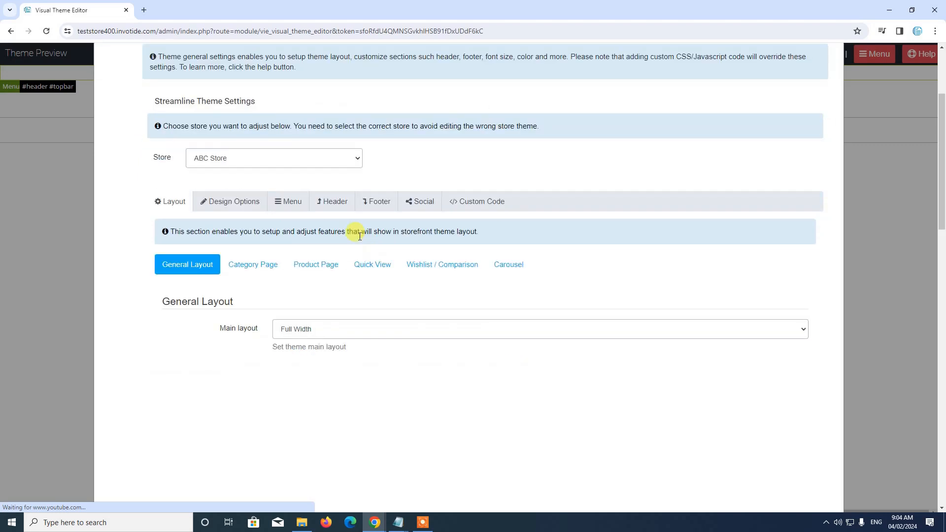
# Browse the Category Page, Product Page, Quick View, Wishlist / Comparison and General layout options
pyautogui.click(249, 264)
pyautogui.click(337, 267)
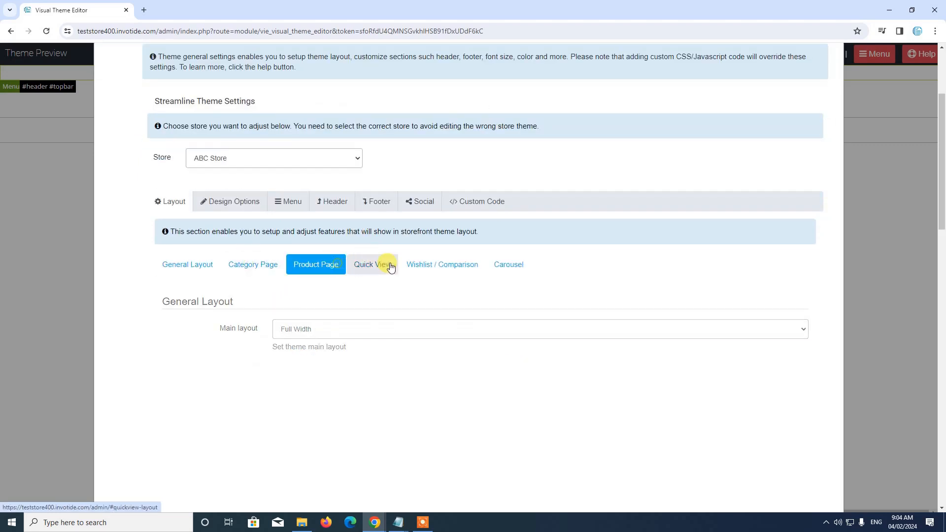
pyautogui.click(388, 264)
pyautogui.click(449, 264)
pyautogui.click(182, 256)
# Review the Header, Social, Custom Code, Footer and Design settings, then return to Layout
pyautogui.click(332, 203)
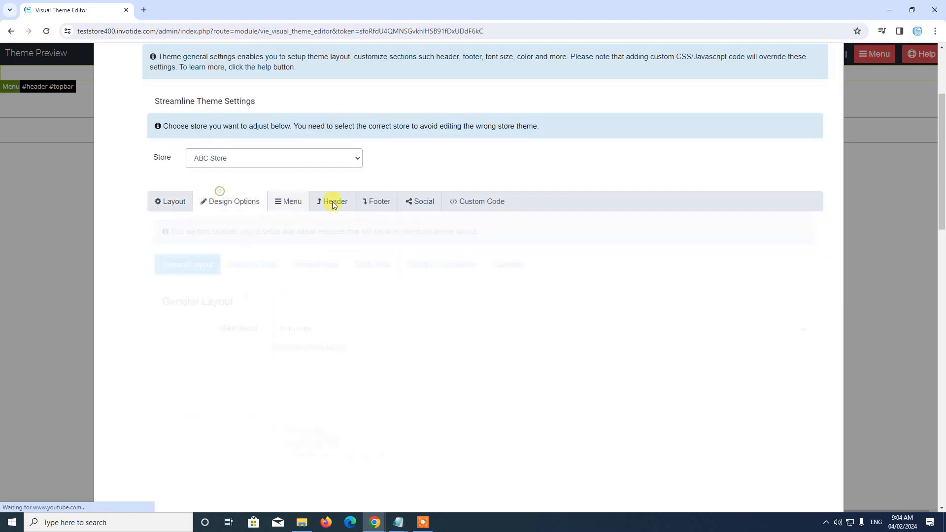
pyautogui.click(417, 208)
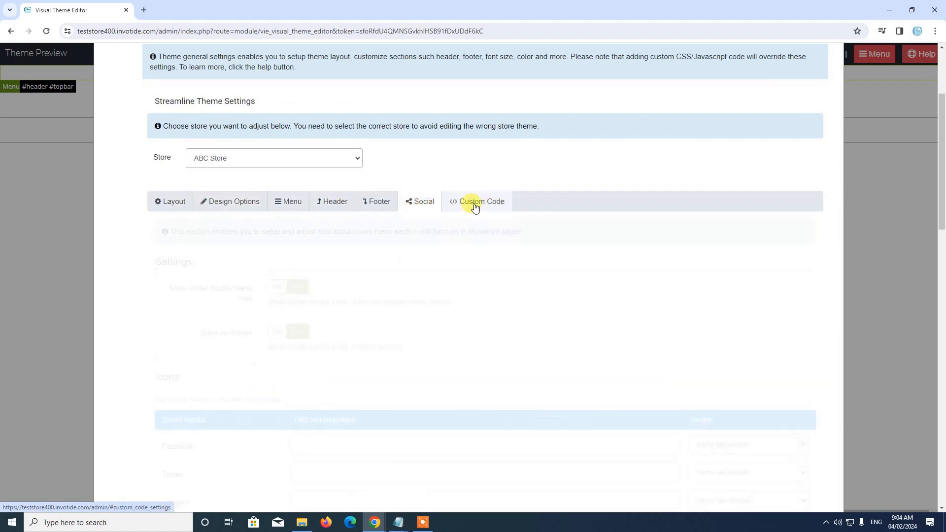
pyautogui.click(475, 204)
pyautogui.click(380, 203)
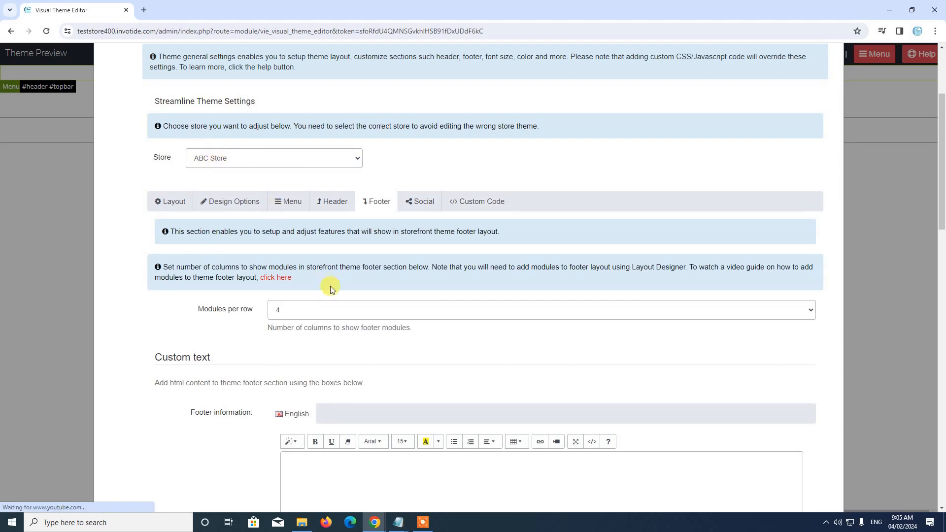
pyautogui.scroll(2, 332, 228)
pyautogui.scroll(-2, 317, 275)
pyautogui.click(256, 205)
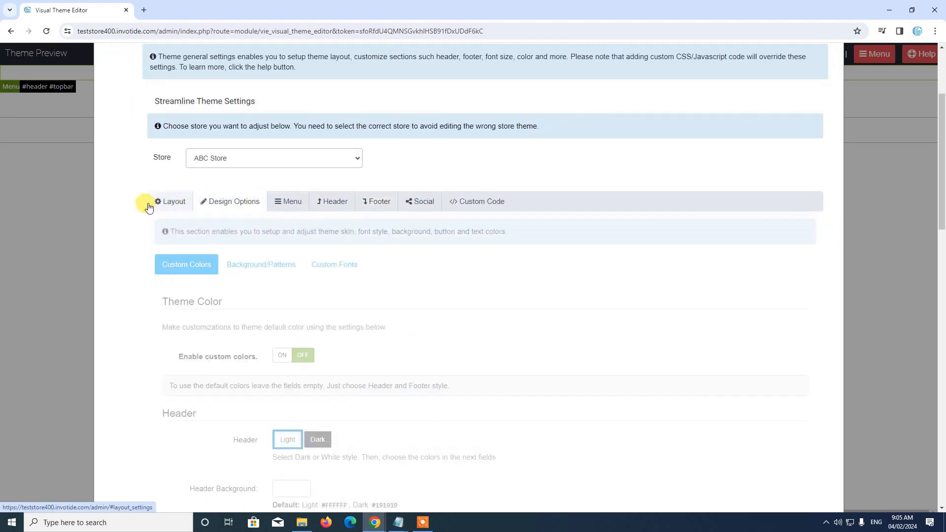
pyautogui.click(157, 202)
pyautogui.scroll(3, 355, 270)
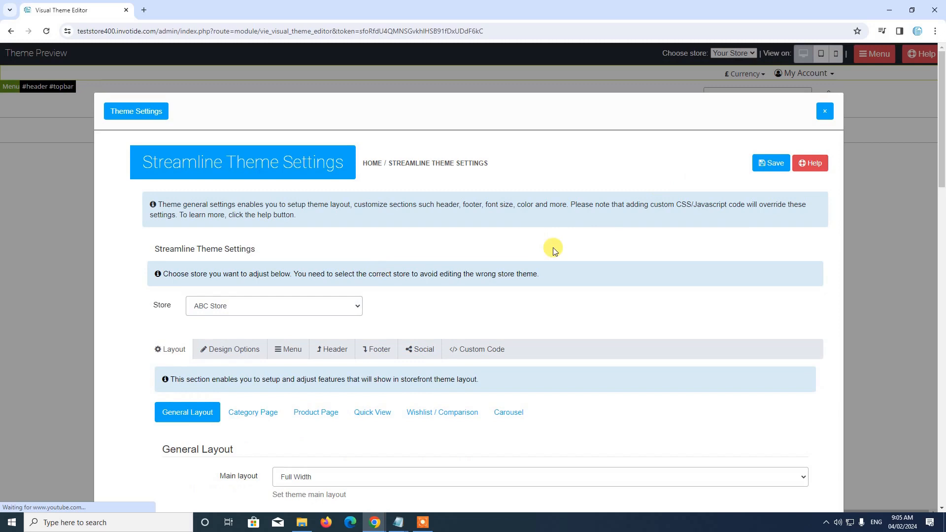
# Save ABC Store's Streamline theme settings and recheck the store list
pyautogui.click(765, 164)
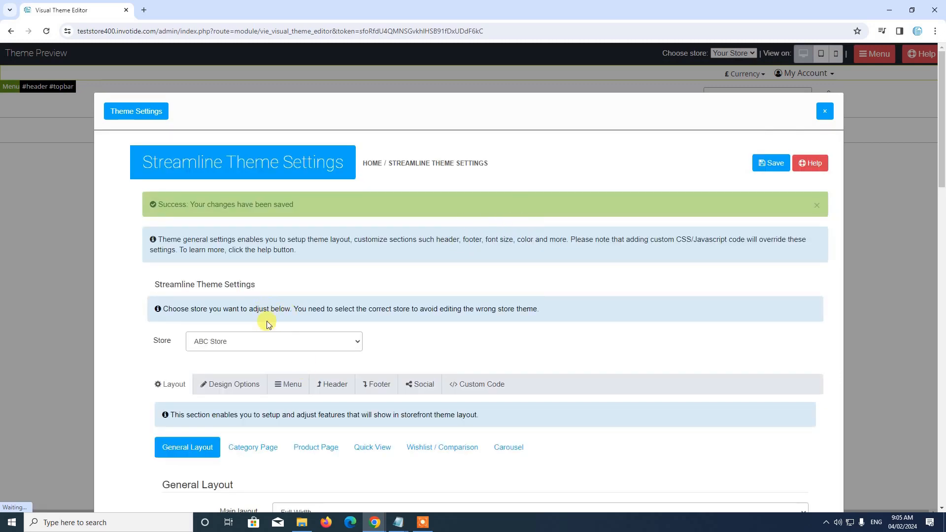
pyautogui.scroll(-4, 321, 330)
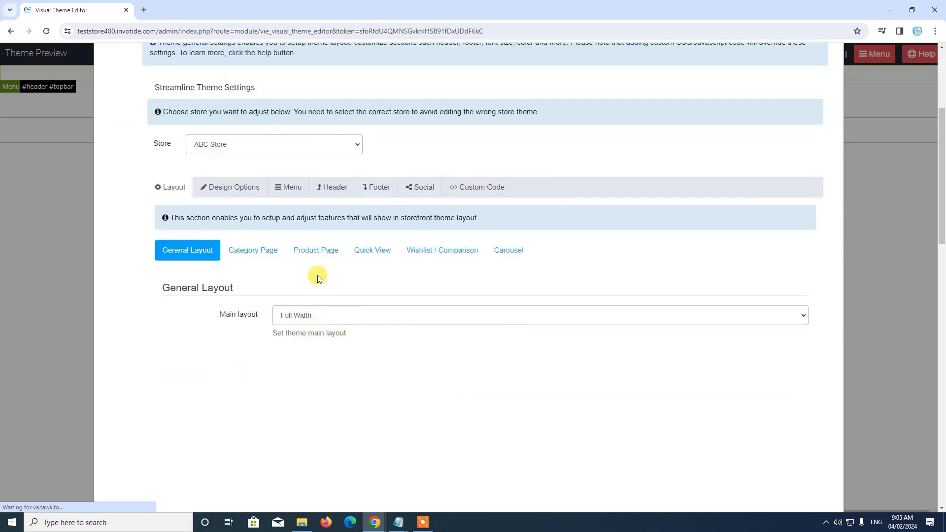
pyautogui.click(248, 144)
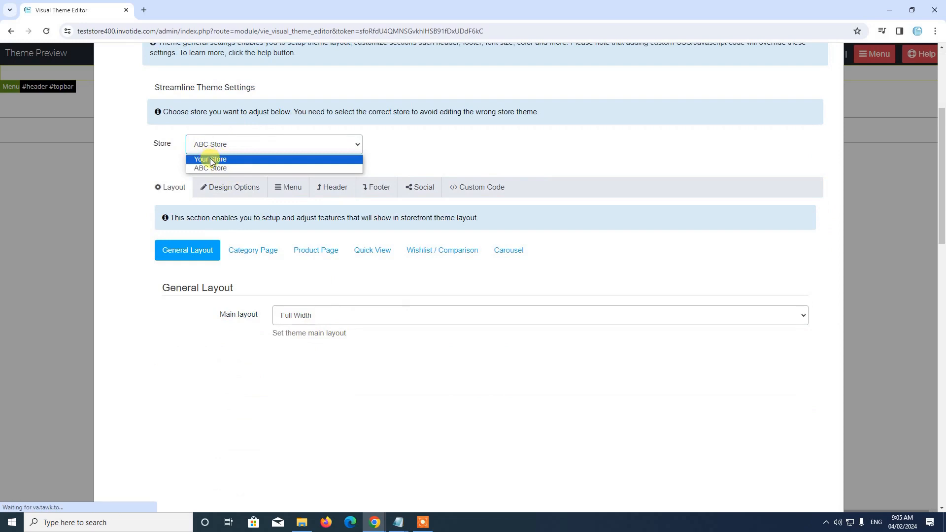
pyautogui.scroll(2, 218, 243)
pyautogui.click(217, 243)
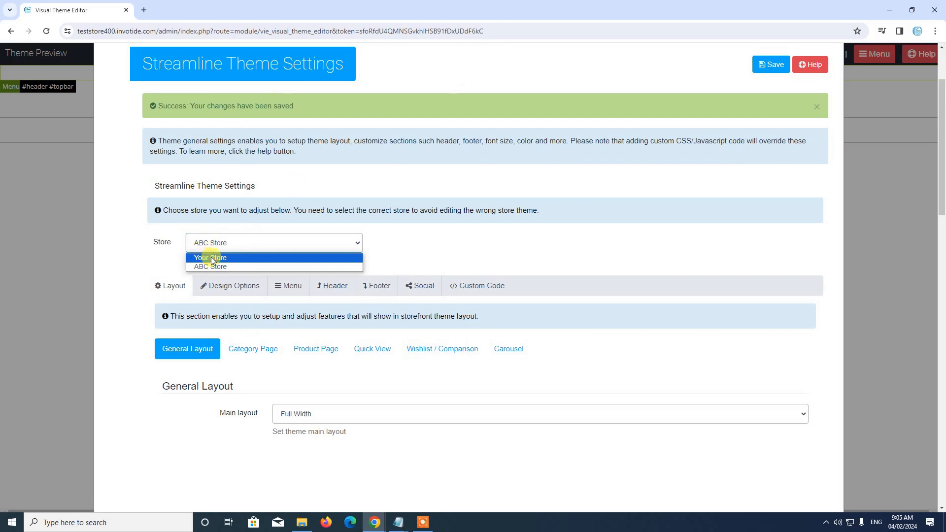
pyautogui.scroll(2, 545, 242)
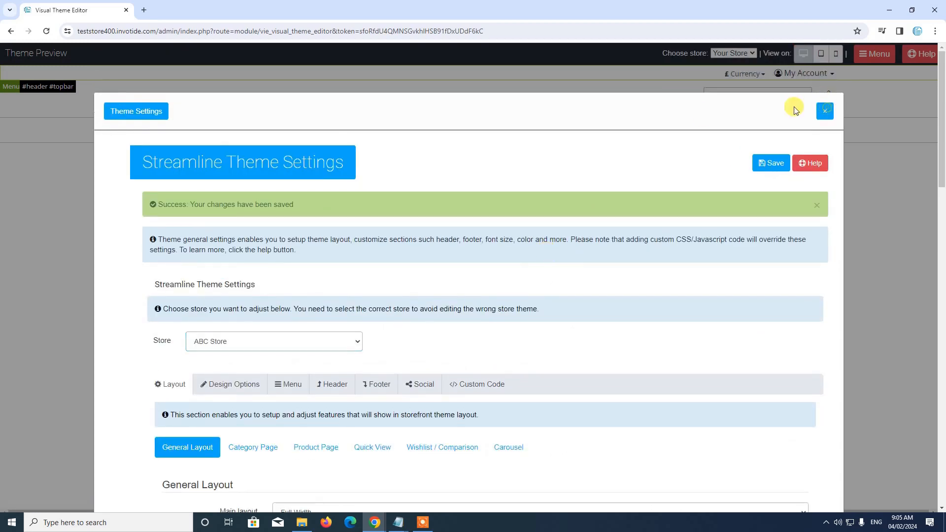
# Close the theme settings and open the Theme Layout Designer from the editor tools
pyautogui.click(826, 111)
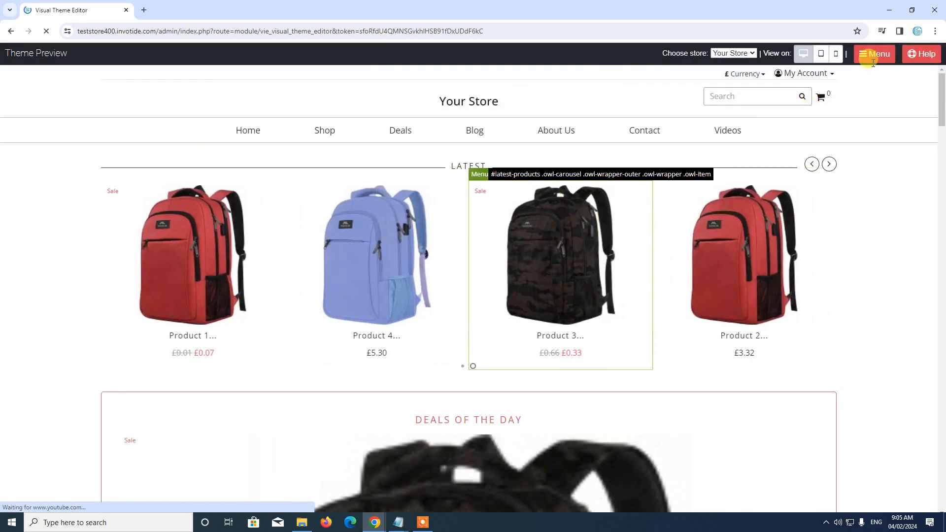
pyautogui.click(873, 58)
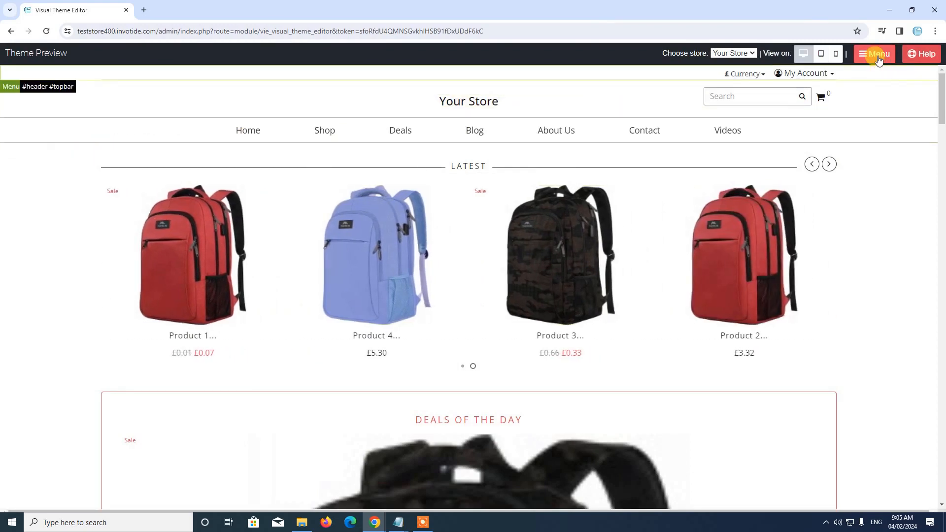
pyautogui.click(878, 58)
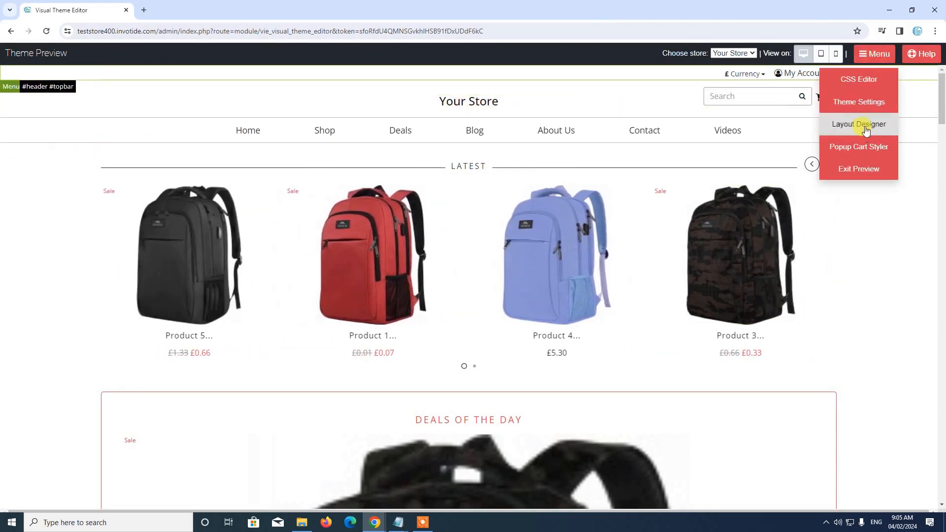
pyautogui.click(866, 129)
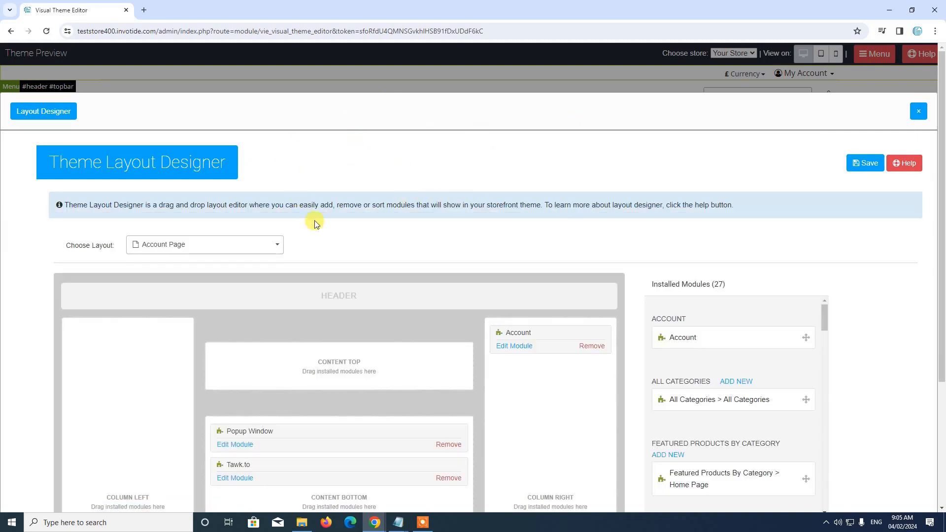
# Show the Choose Layout list of available page layouts
pyautogui.scroll(-3, 373, 238)
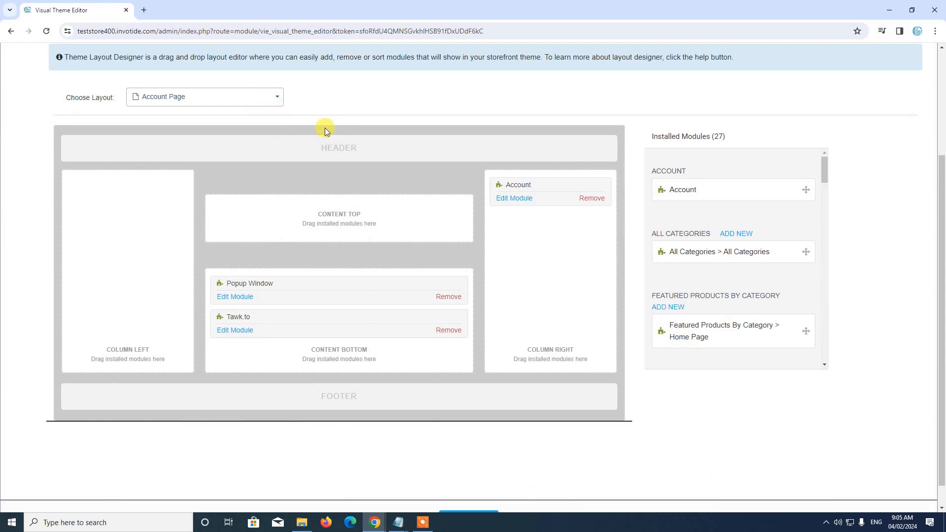
pyautogui.scroll(1, 311, 153)
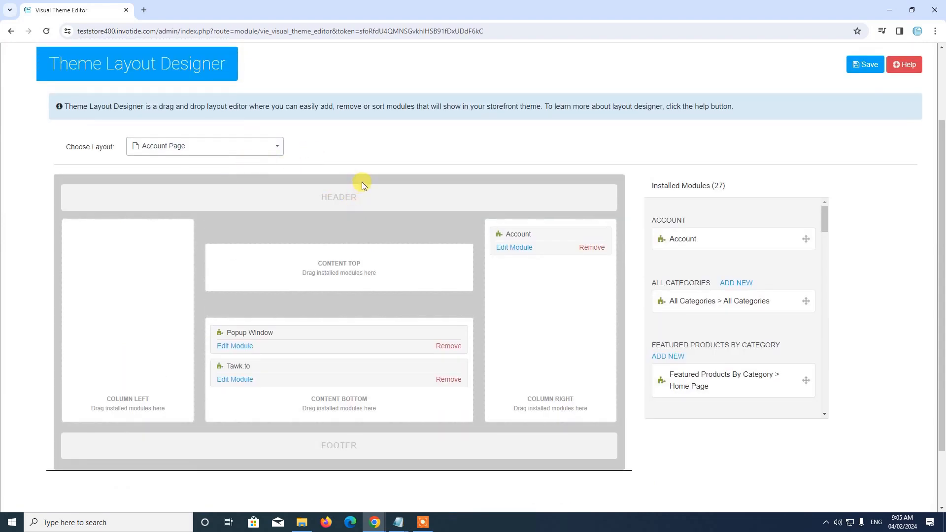
pyautogui.click(276, 153)
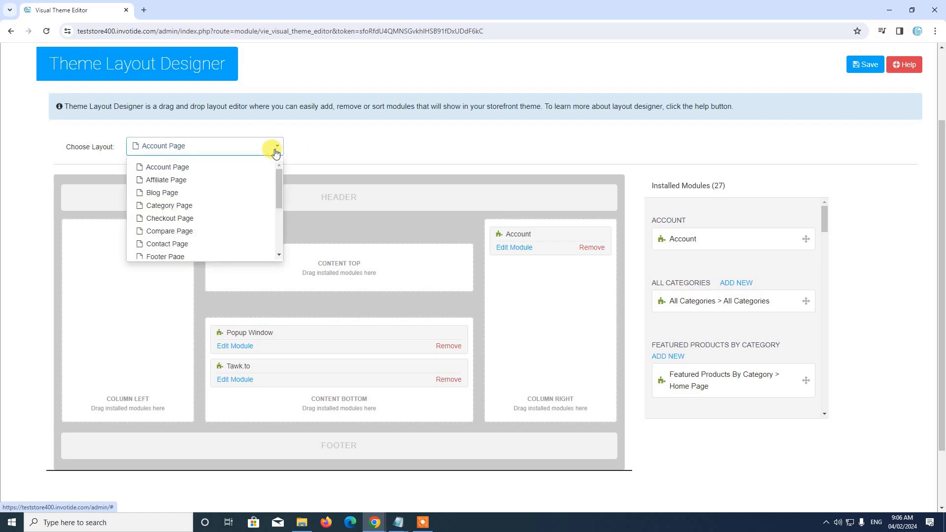
# Load the Home Page layout and open Edit Module for its Latest Products module
pyautogui.scroll(-1, 183, 220)
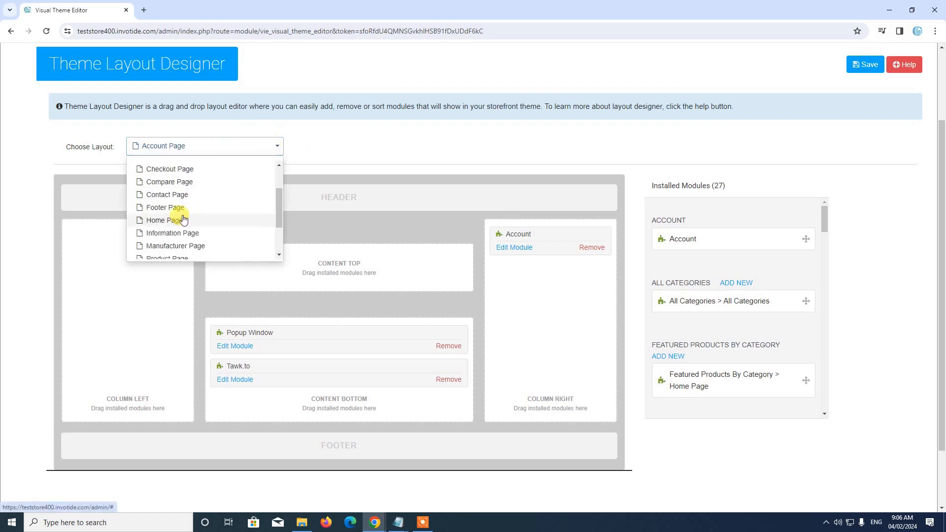
pyautogui.click(182, 225)
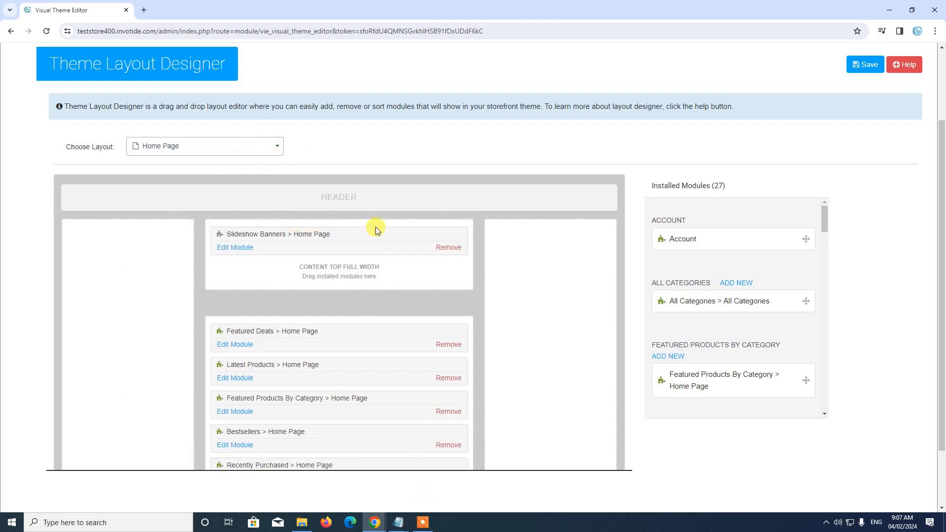
pyautogui.scroll(-3, 369, 264)
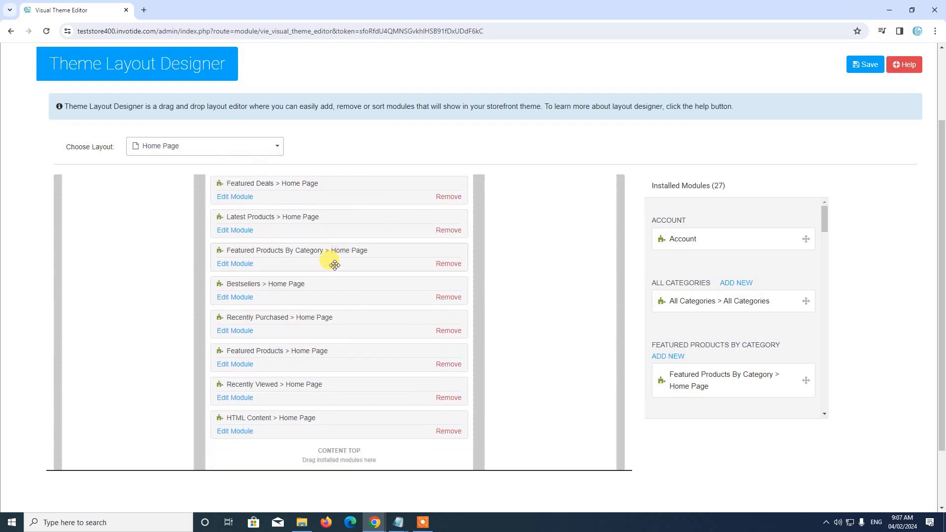
pyautogui.scroll(3, 335, 266)
pyautogui.scroll(-3, 298, 304)
pyautogui.scroll(3, 297, 306)
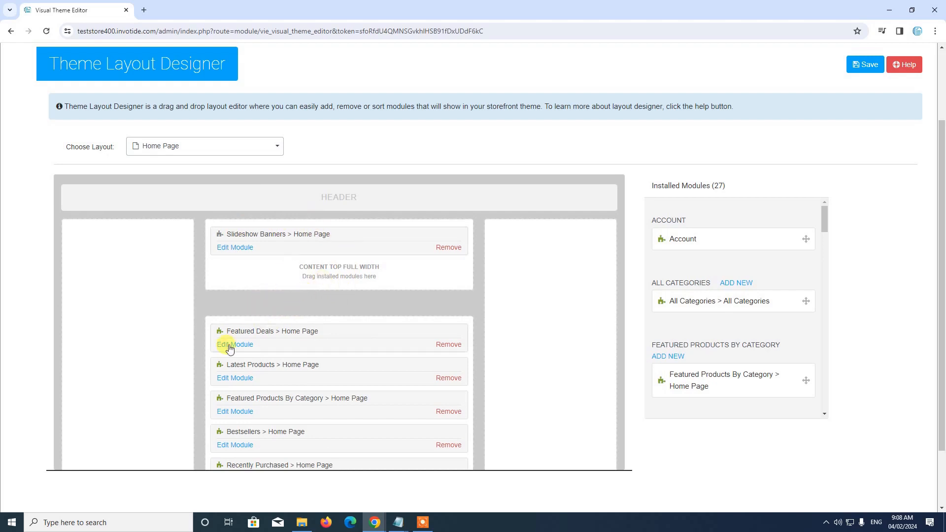
pyautogui.scroll(-1, 244, 340)
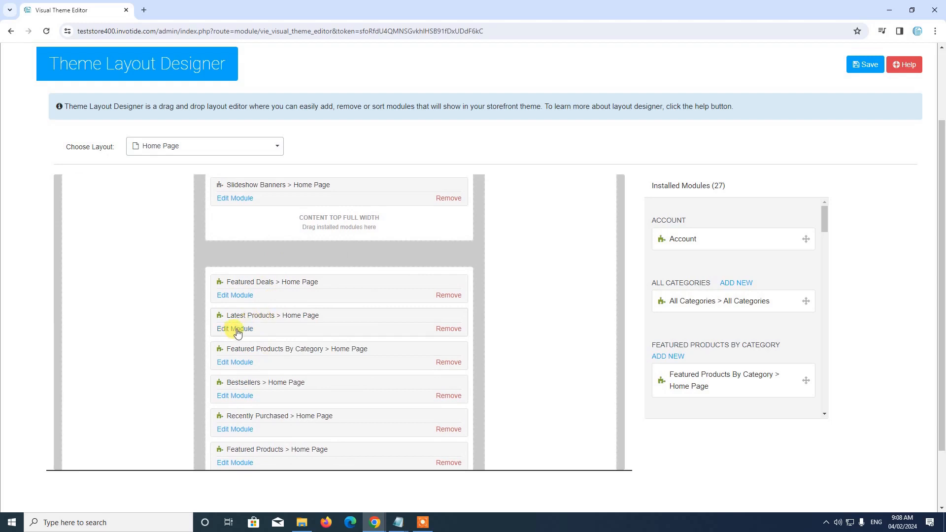
pyautogui.click(243, 329)
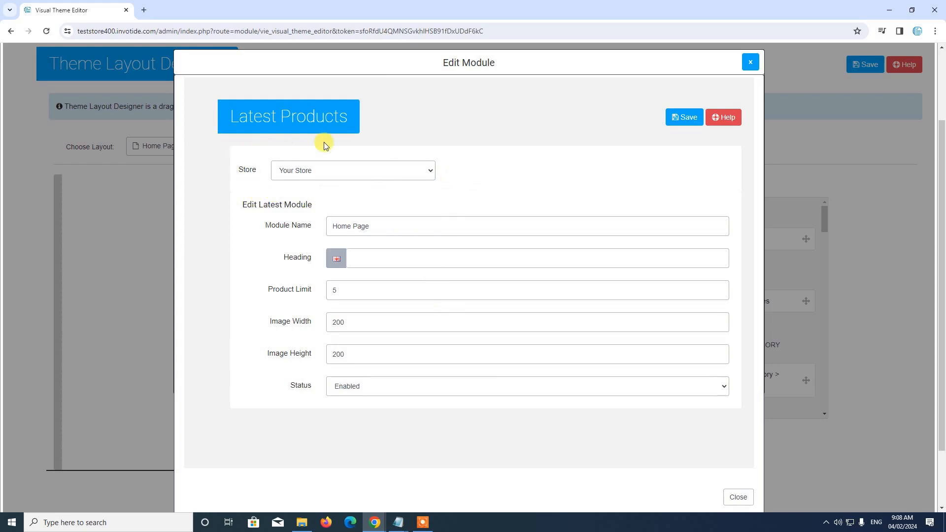
# View Latest Products settings for ABC Store, then switch back to Your Store and save
pyautogui.click(329, 168)
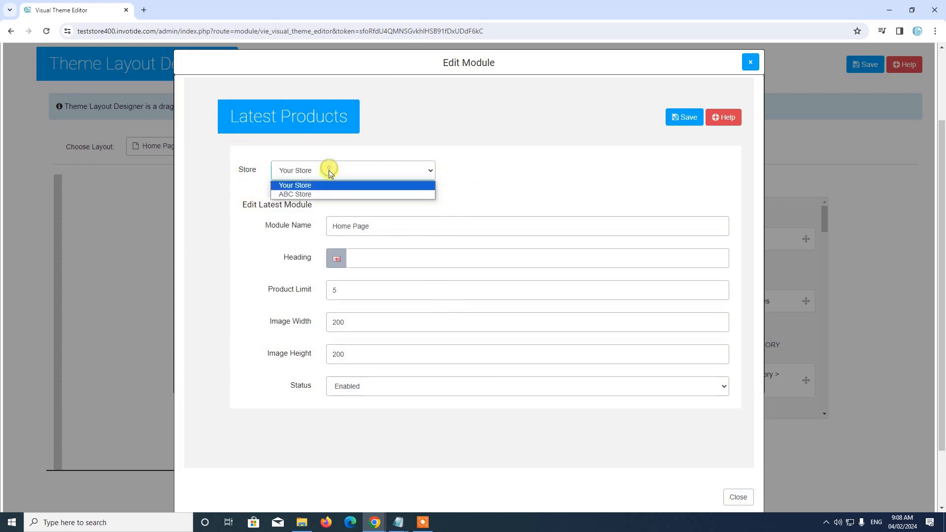
pyautogui.click(311, 194)
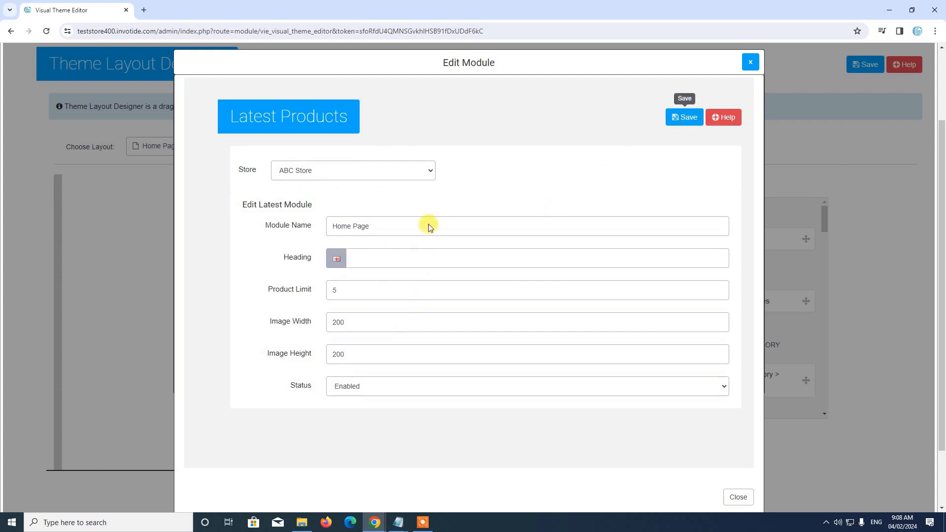
pyautogui.click(298, 178)
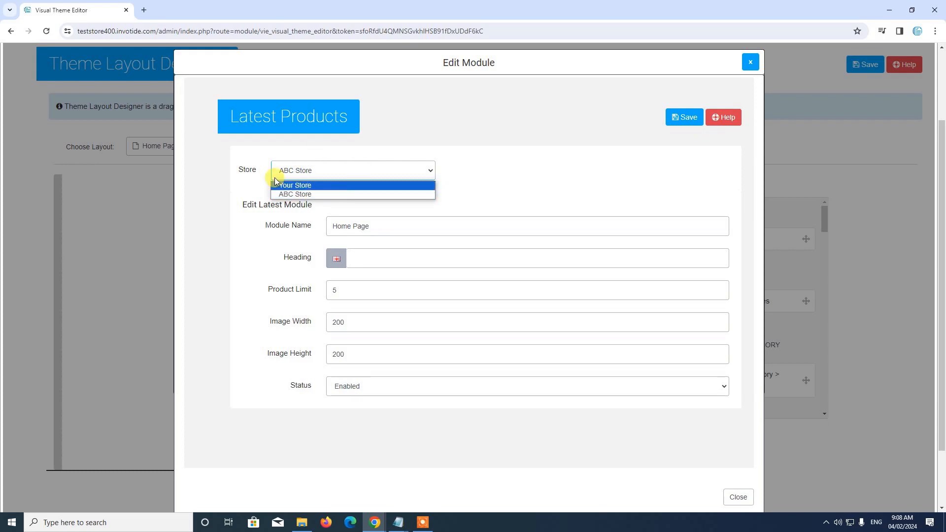
pyautogui.click(299, 186)
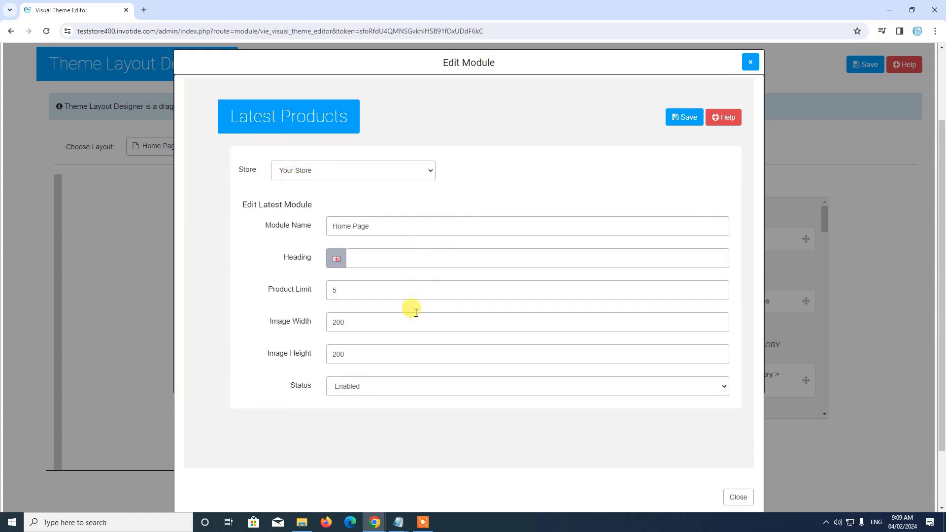
pyautogui.click(685, 118)
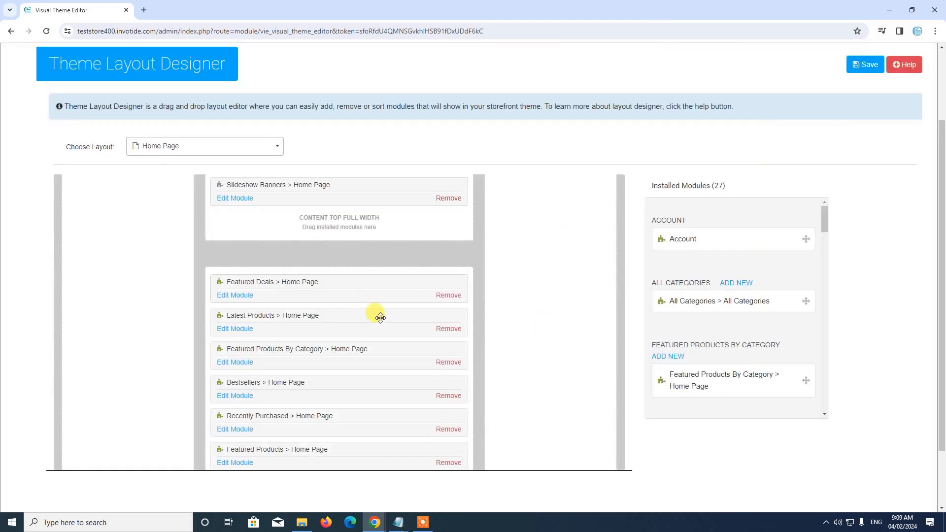
# Close the Layout Designer to return to the store preview
pyautogui.scroll(1, 370, 324)
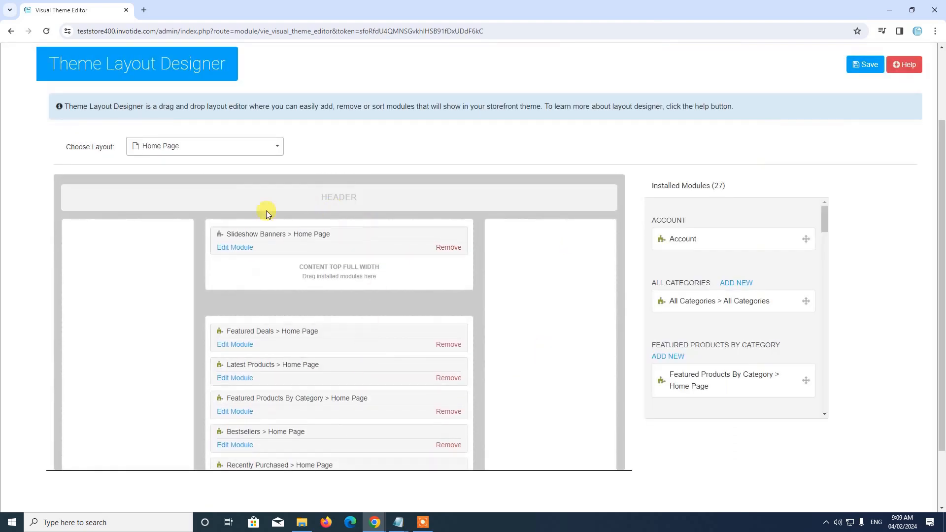
pyautogui.scroll(2, 277, 374)
pyautogui.scroll(-1, 287, 331)
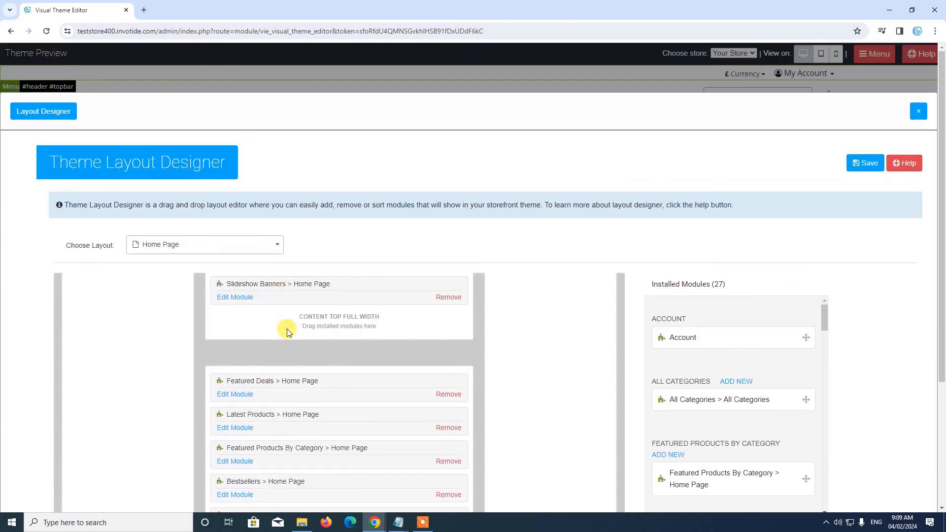
pyautogui.scroll(-1, 287, 330)
pyautogui.scroll(-3, 470, 212)
pyautogui.scroll(3, 408, 222)
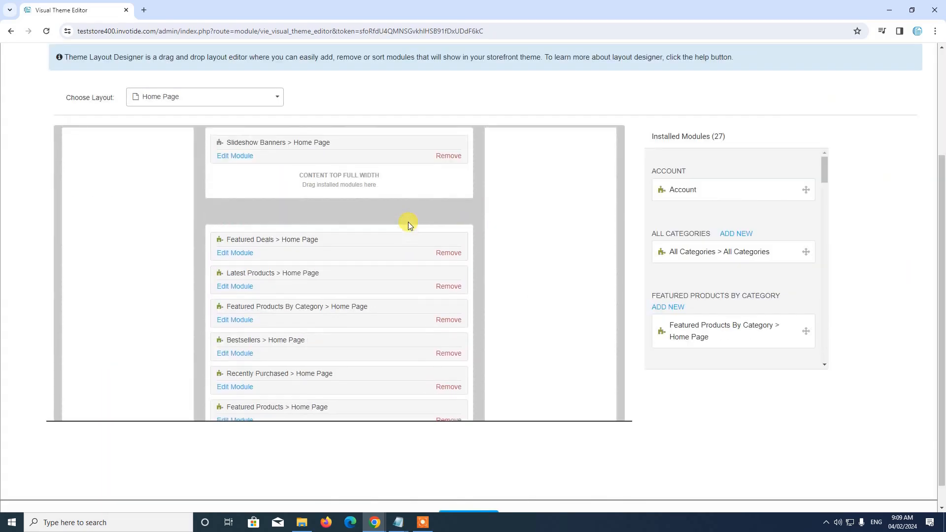
pyautogui.scroll(3, 555, 323)
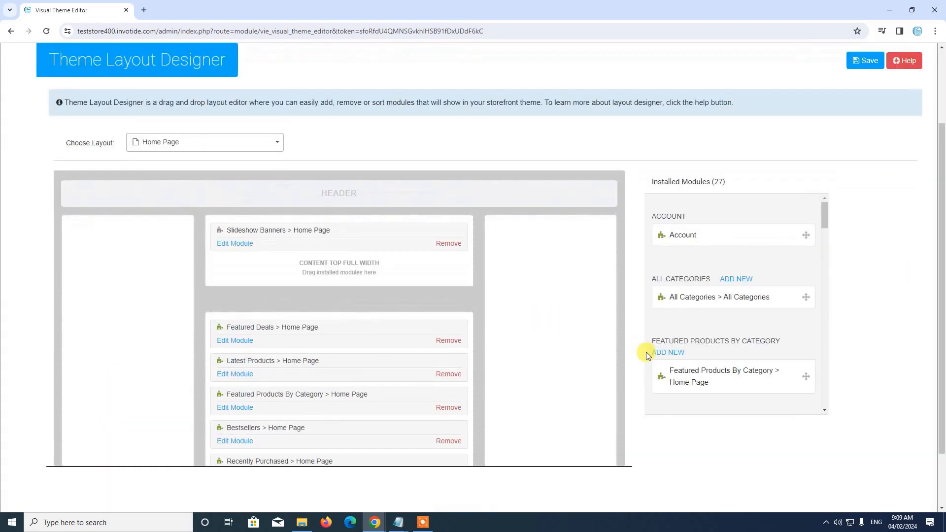
pyautogui.click(920, 111)
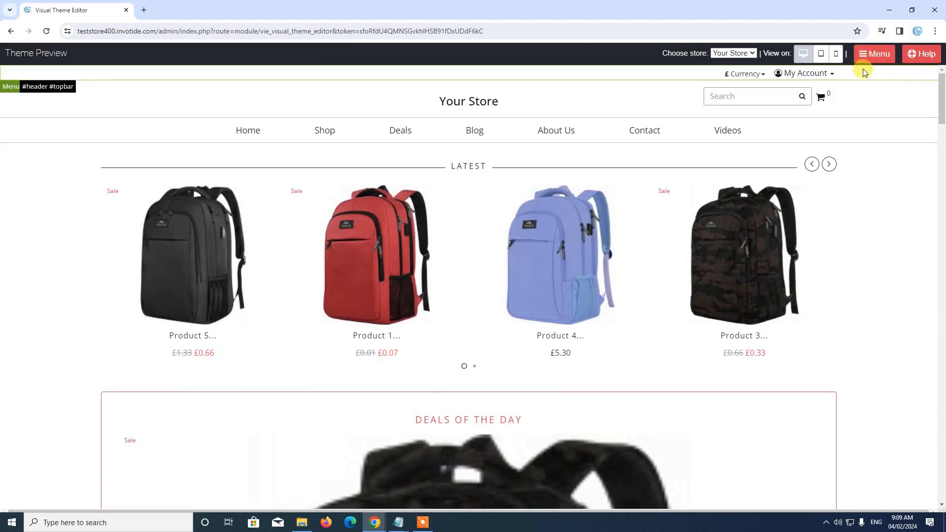
# Check the preview's Choose store list, then go to the admin Dashboard
pyautogui.click(863, 57)
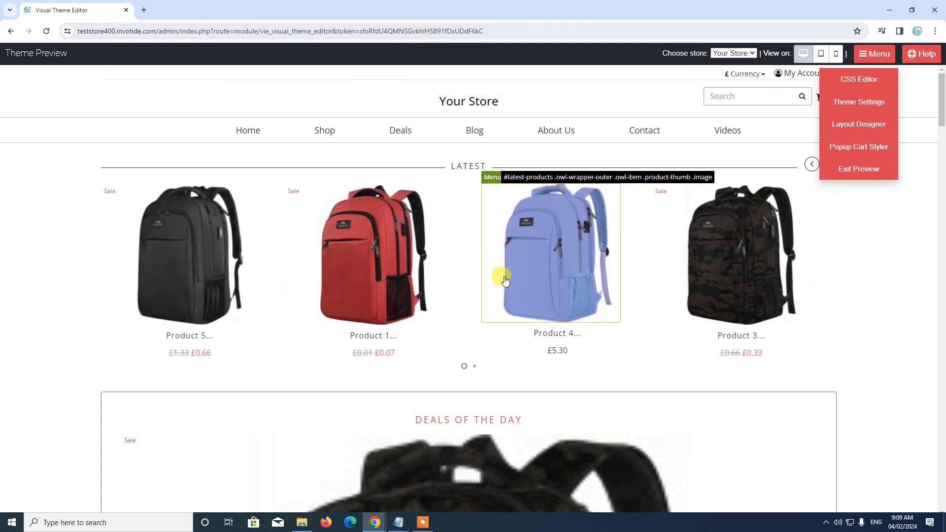
pyautogui.click(733, 54)
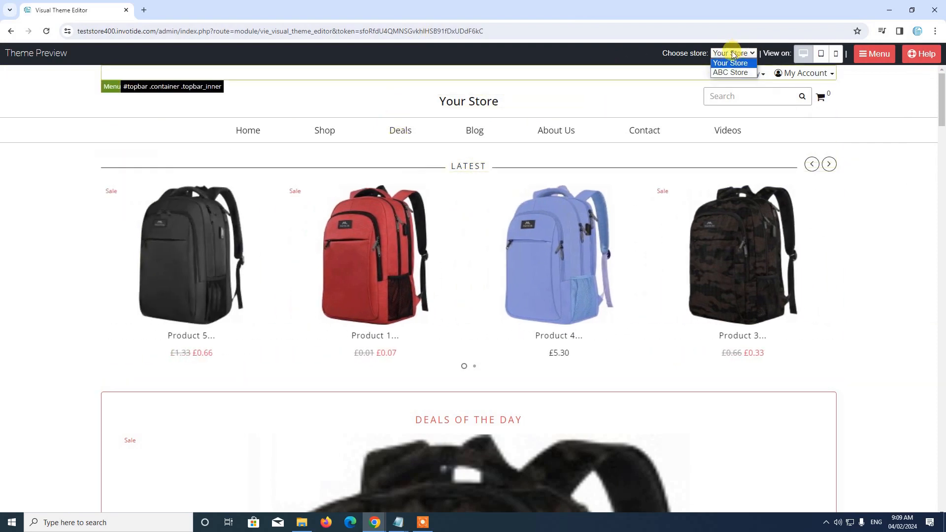
pyautogui.click(872, 54)
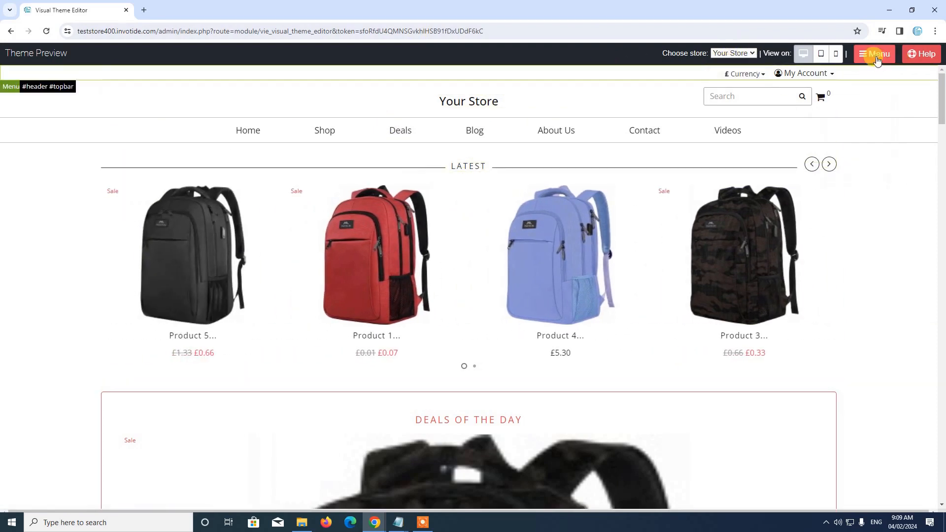
pyautogui.click(874, 53)
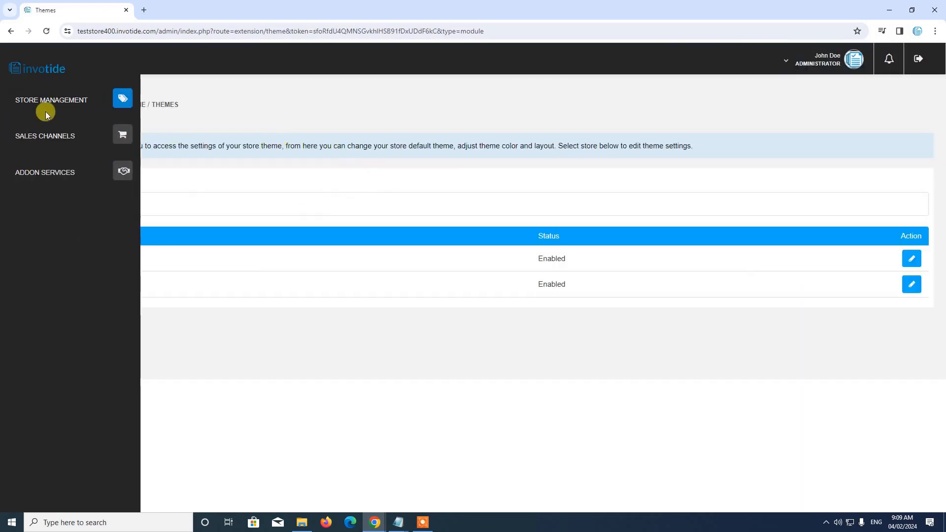
pyautogui.click(45, 100)
pyautogui.click(40, 126)
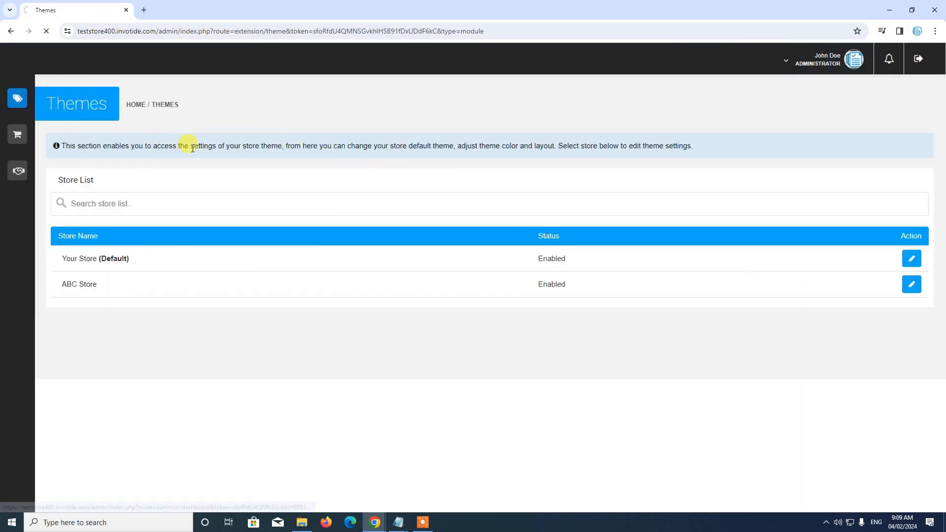